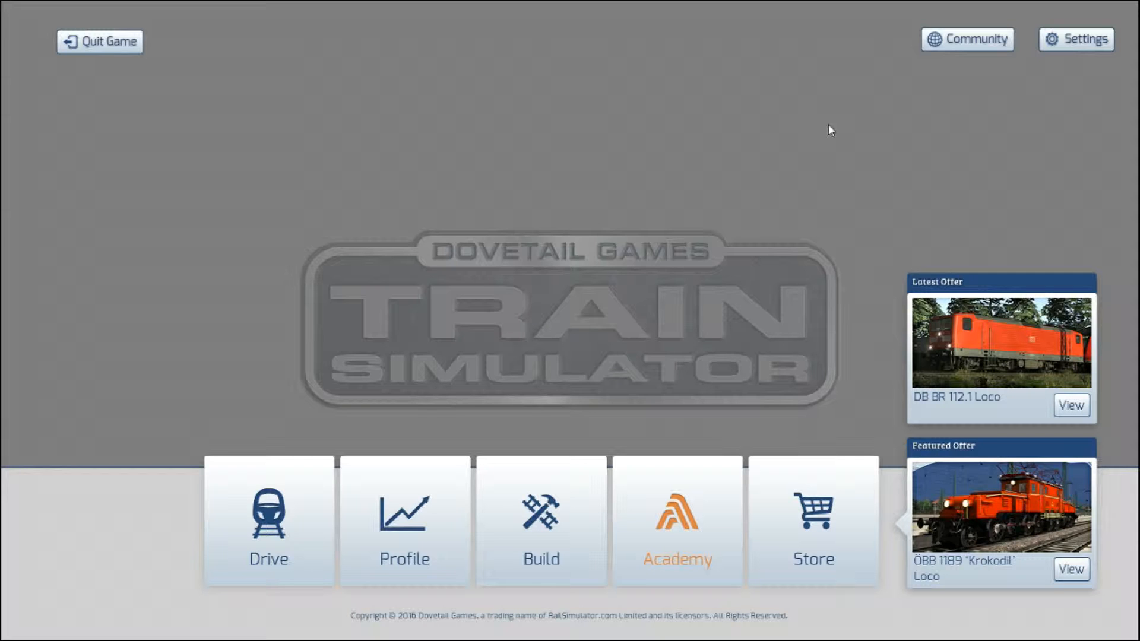
# Step: Create a new standard scenario named "Something Random" on the North London Line, located at Camden Road
pyautogui.click(524, 526)
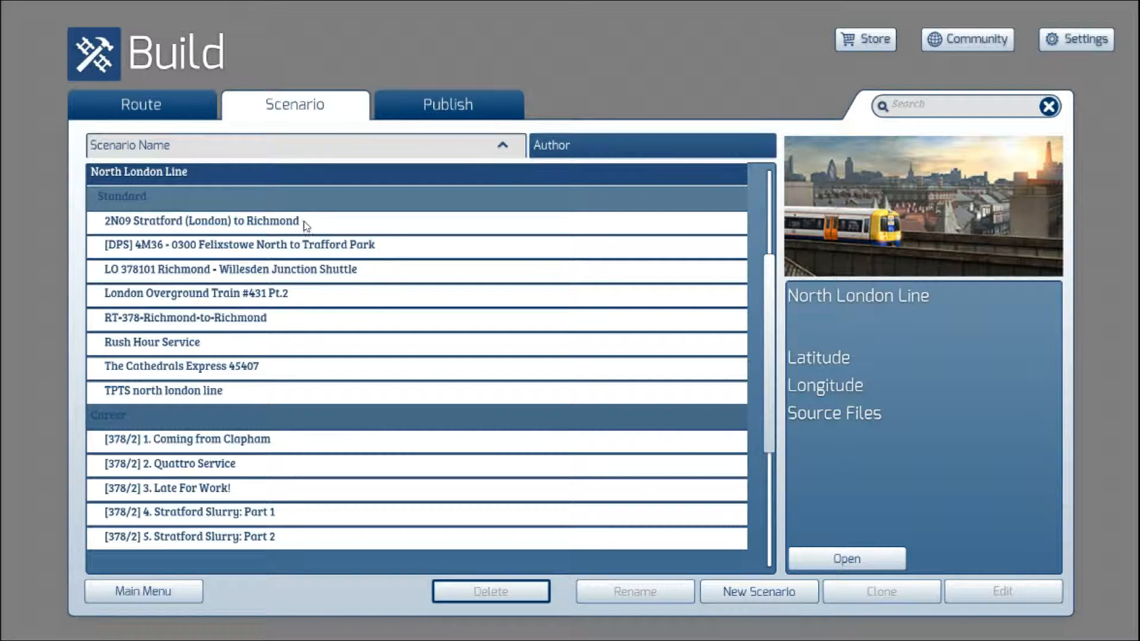
pyautogui.click(766, 598)
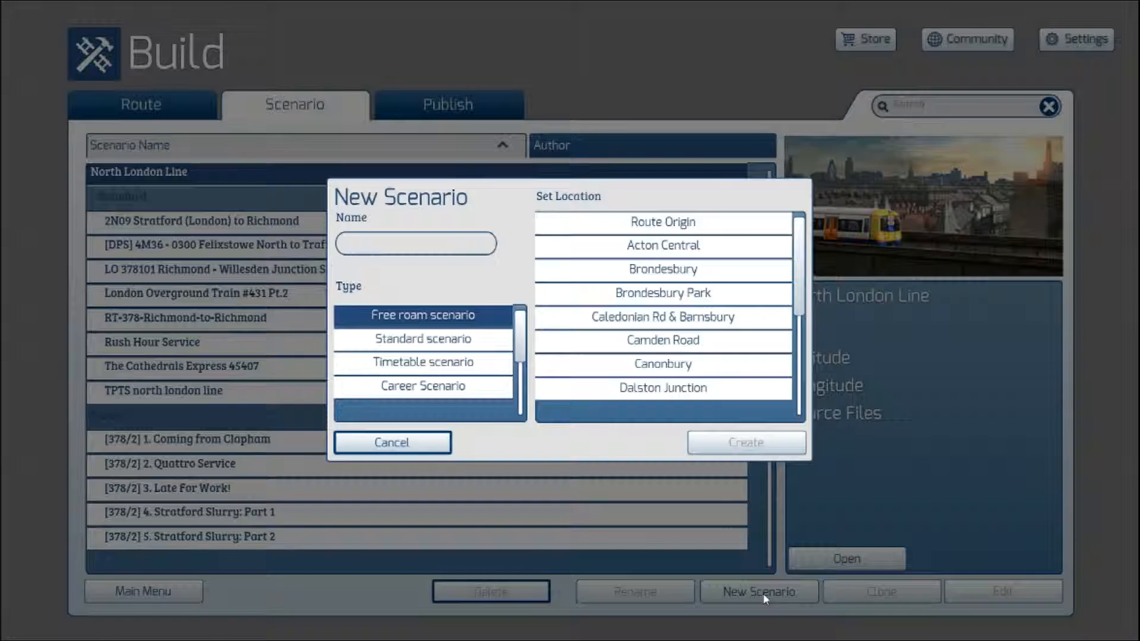
pyautogui.click(425, 348)
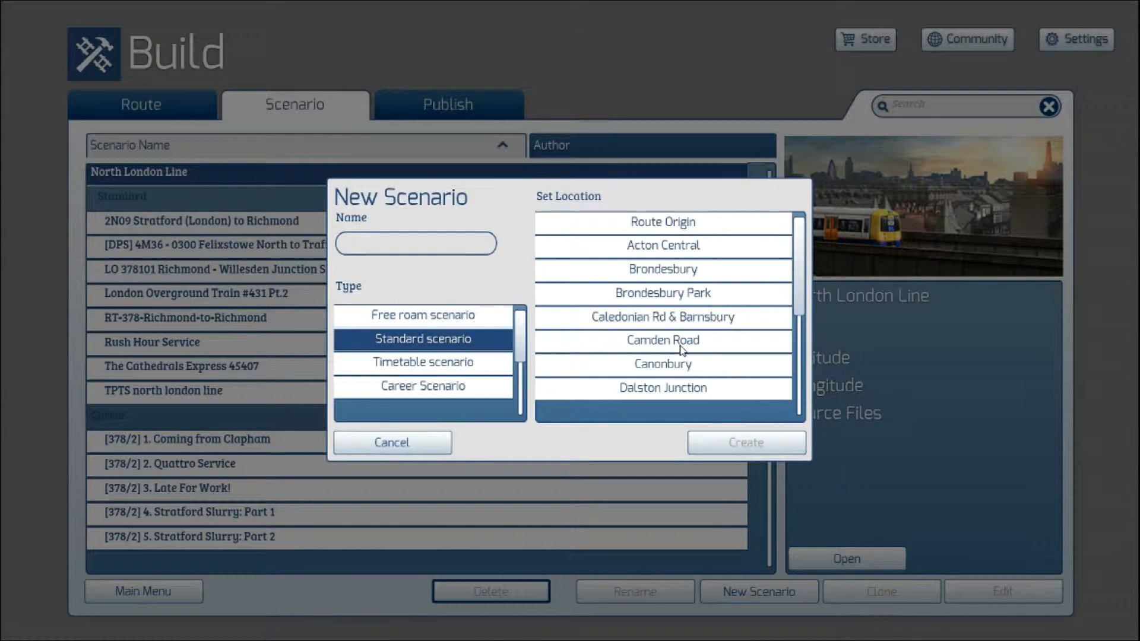
pyautogui.scroll(-5, 681, 348)
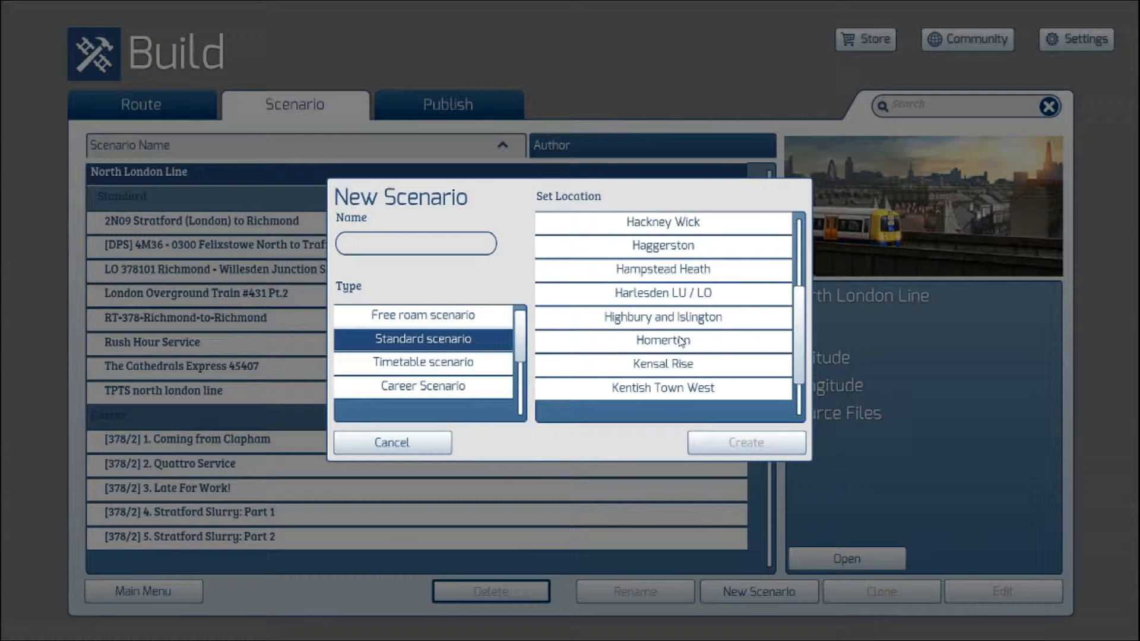
pyautogui.scroll(-2, 681, 342)
pyautogui.scroll(5, 681, 342)
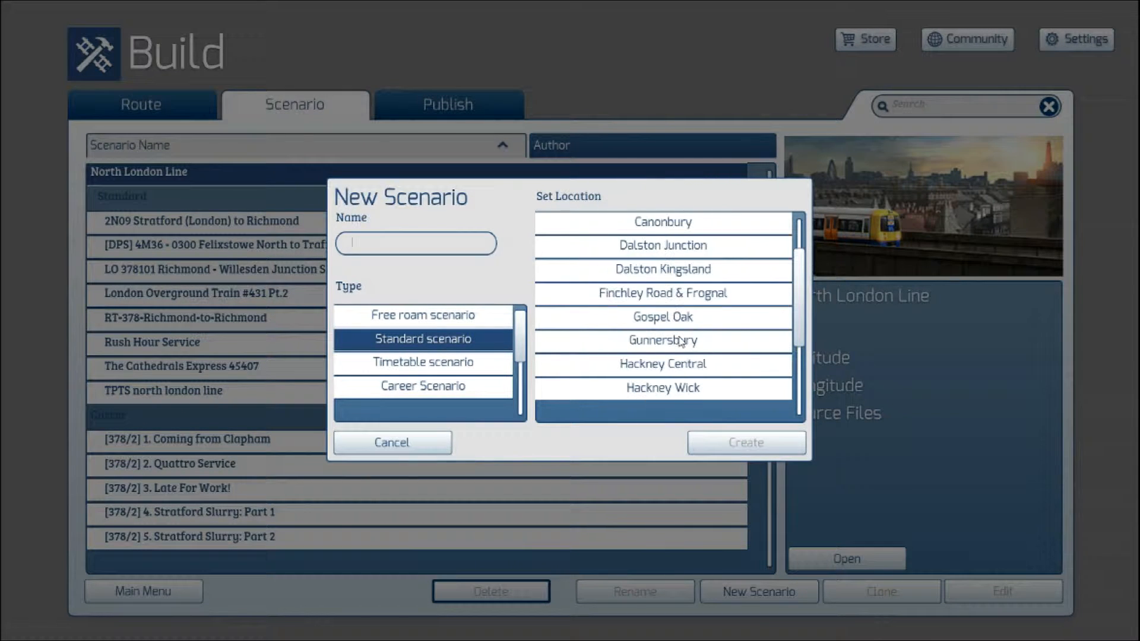
pyautogui.click(691, 250)
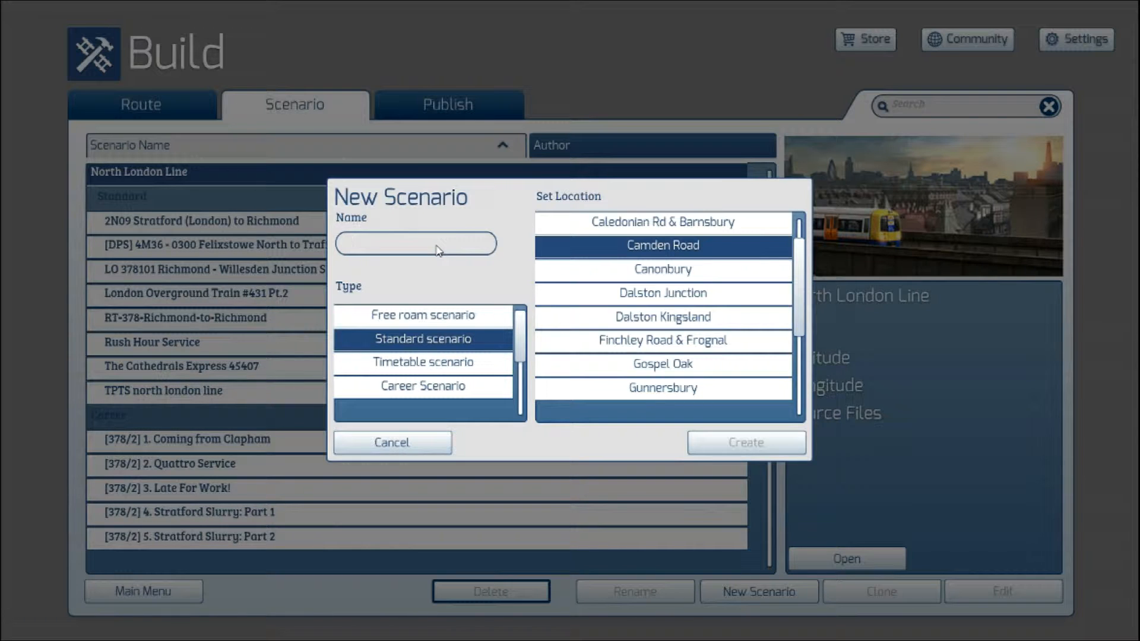
pyautogui.write('Something Random')
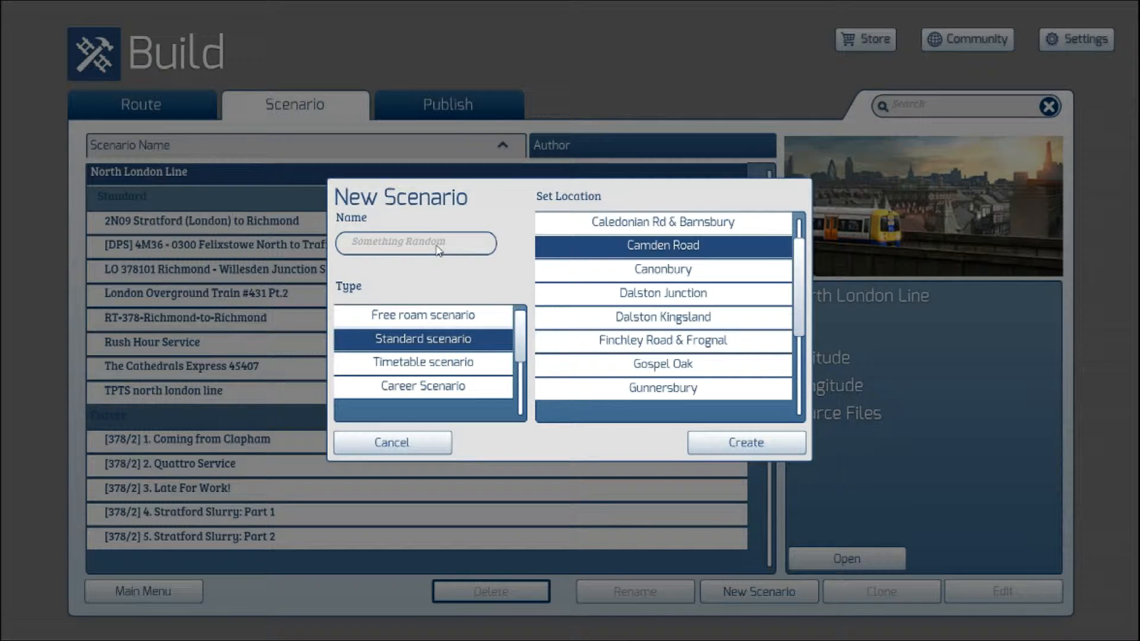
pyautogui.click(771, 447)
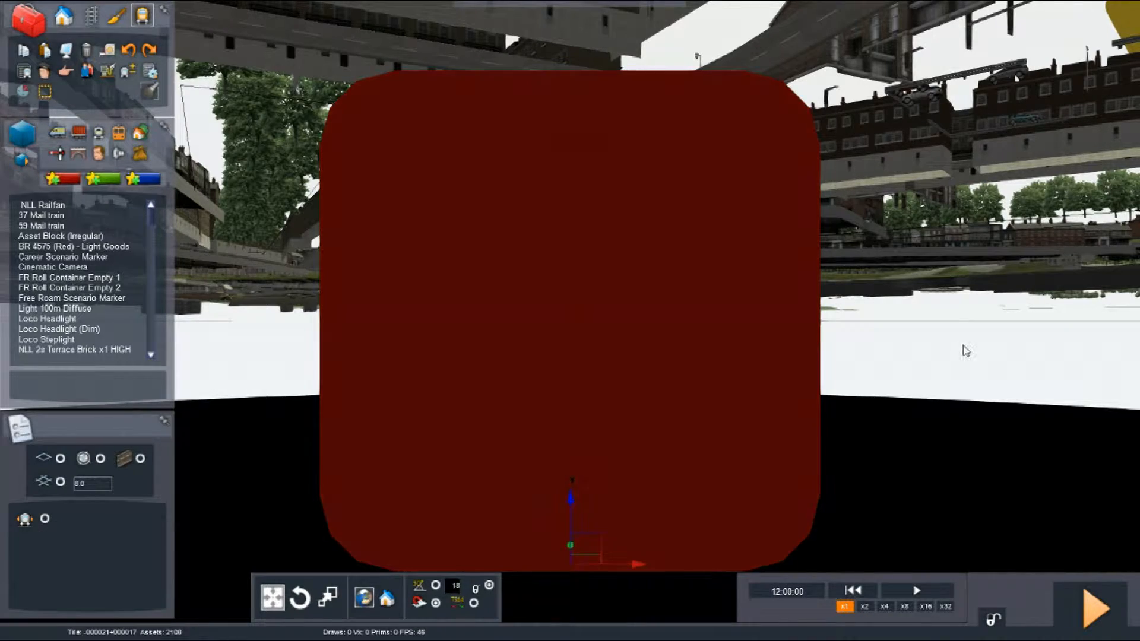
# Step: Raise the red scenario marker from far beneath the terrain towards the underside of the station tracks
pyautogui.moveTo(1029, 142); pyautogui.dragTo(1009, 309, button='right')
pyautogui.moveTo(925, 347); pyautogui.dragTo(867, 298, button='right')
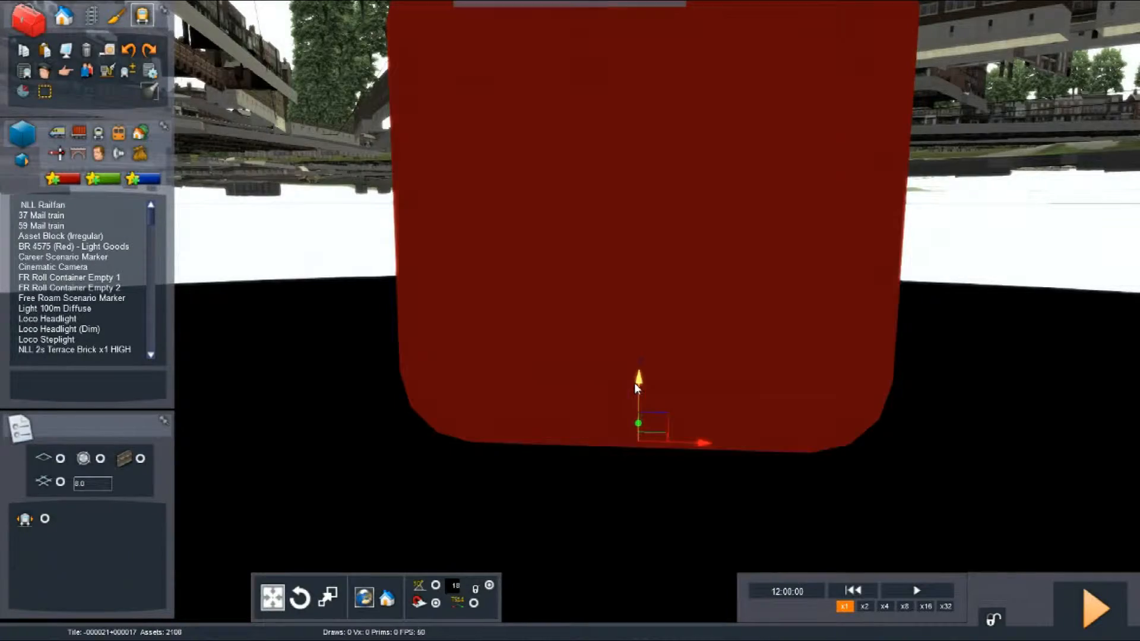
pyautogui.moveTo(634, 382); pyautogui.dragTo(646, 40)
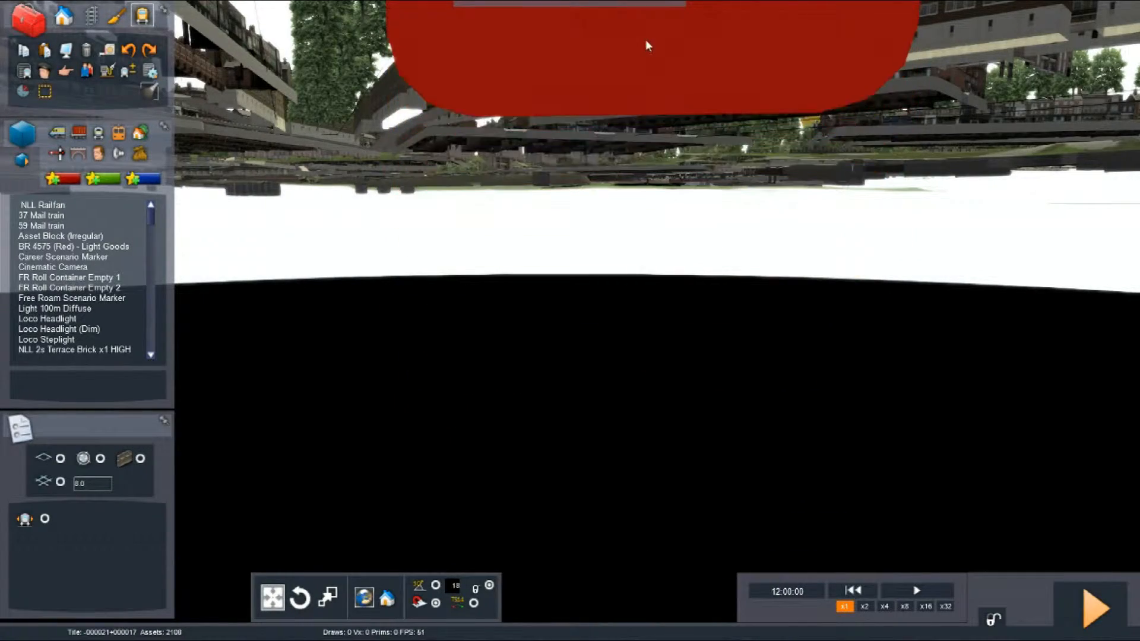
pyautogui.moveTo(646, 40); pyautogui.dragTo(659, 3, button='right')
pyautogui.moveTo(653, 416); pyautogui.dragTo(654, 375, button='right')
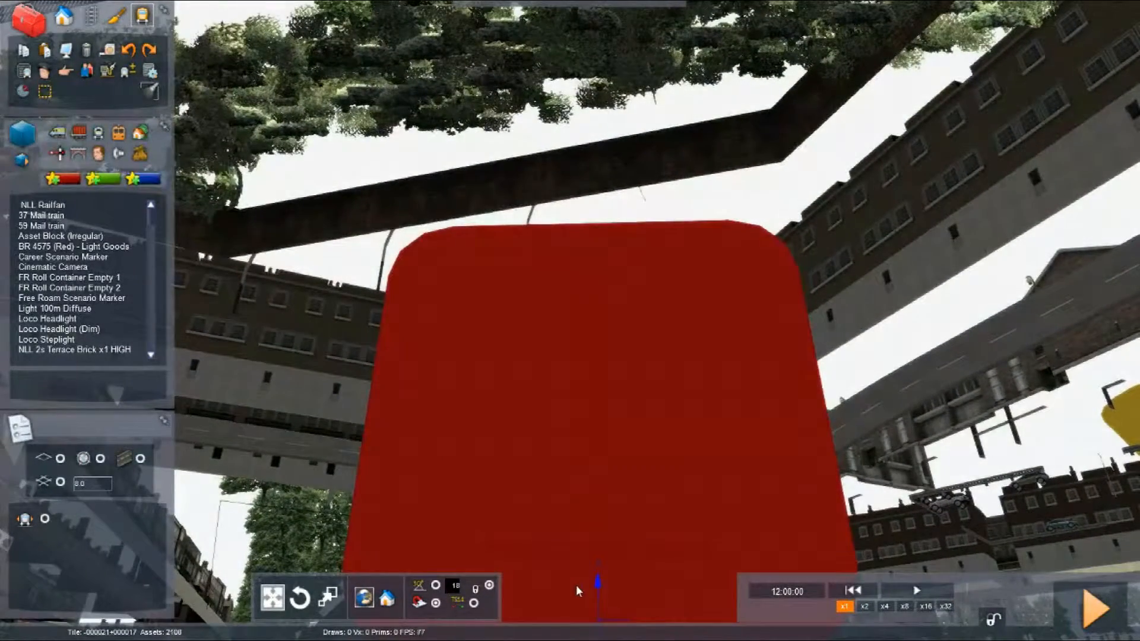
pyautogui.moveTo(596, 585); pyautogui.dragTo(551, 5)
pyautogui.moveTo(554, 7); pyautogui.dragTo(557, 1, button='right')
pyautogui.moveTo(599, 455); pyautogui.dragTo(559, 61)
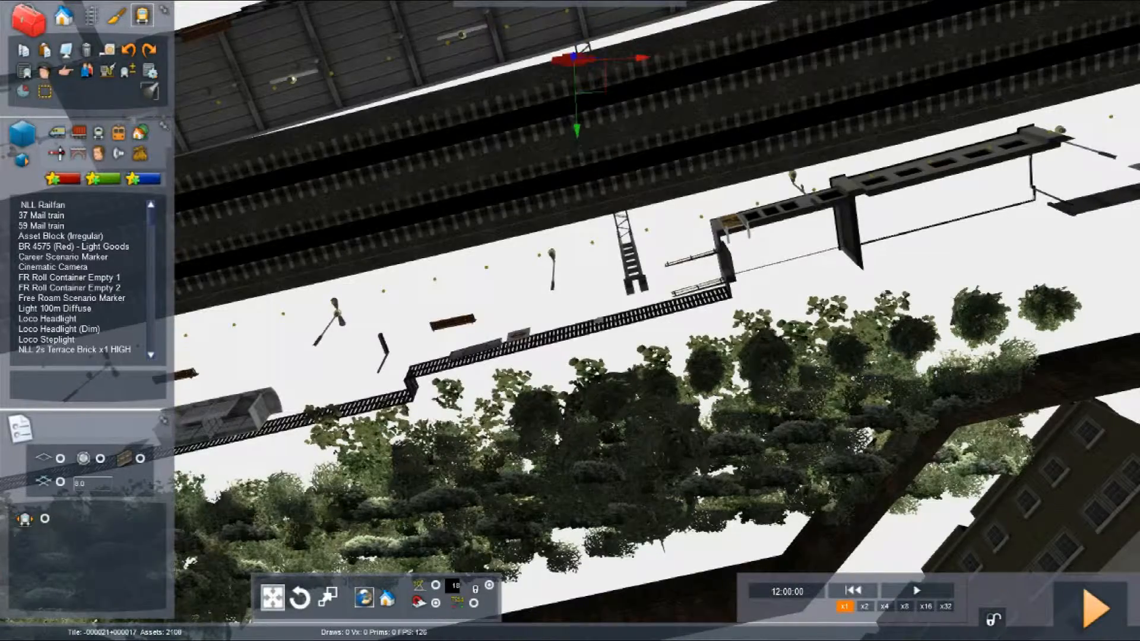
# Step: Lift the scenario marker through the ballast until it stands fully above the Camden Road platform, and deselect it
pyautogui.moveTo(559, 61); pyautogui.dragTo(562, 131, button='right')
pyautogui.scroll(3, 561, 44)
pyautogui.scroll(5, 556, 57)
pyautogui.moveTo(671, 395); pyautogui.dragTo(644, 415, button='right')
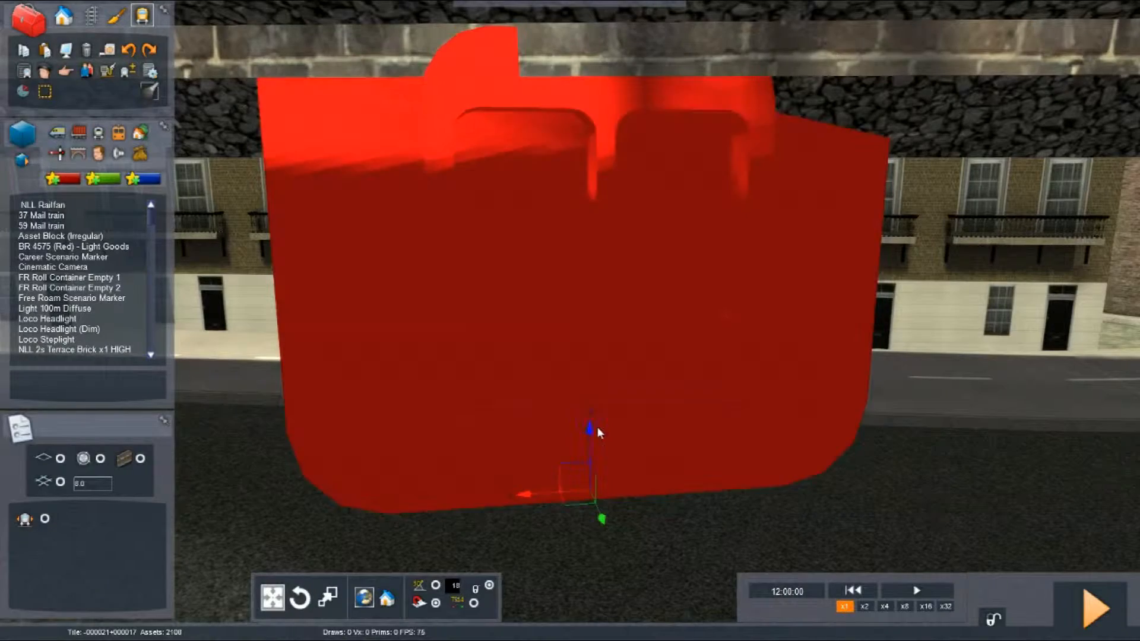
pyautogui.moveTo(594, 427); pyautogui.dragTo(540, 2)
pyautogui.moveTo(564, 314); pyautogui.dragTo(564, 237, button='right')
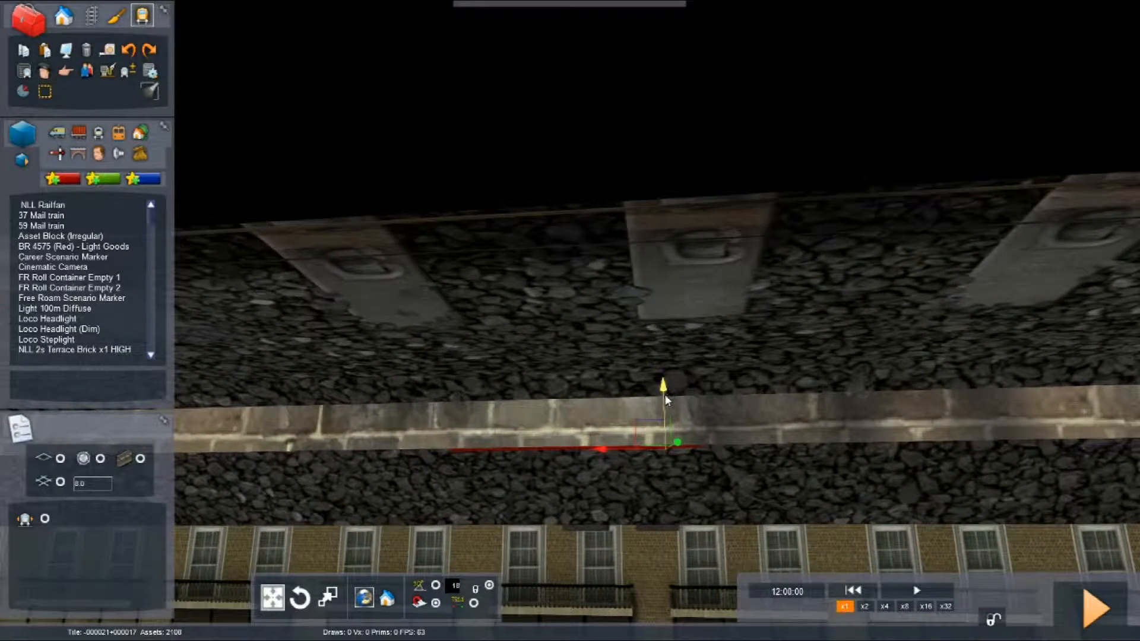
pyautogui.moveTo(664, 394); pyautogui.dragTo(656, 341)
pyautogui.moveTo(656, 341); pyautogui.dragTo(338, 332, button='right')
pyautogui.moveTo(594, 463); pyautogui.dragTo(657, 534, button='right')
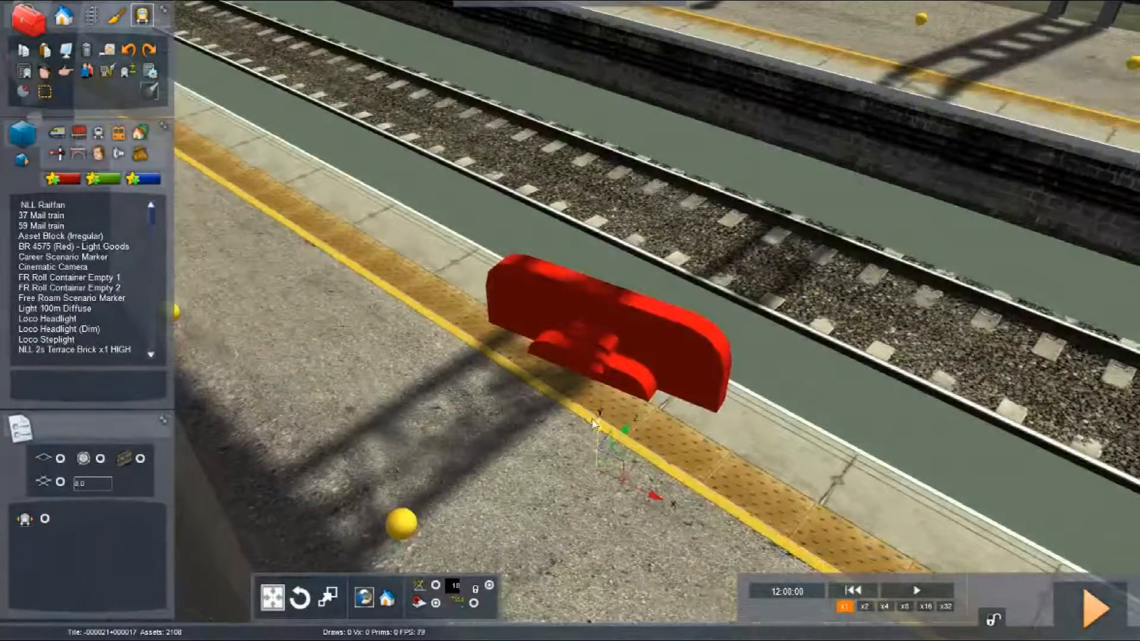
pyautogui.moveTo(601, 428); pyautogui.dragTo(616, 248)
pyautogui.moveTo(618, 256); pyautogui.dragTo(606, 178, button='right')
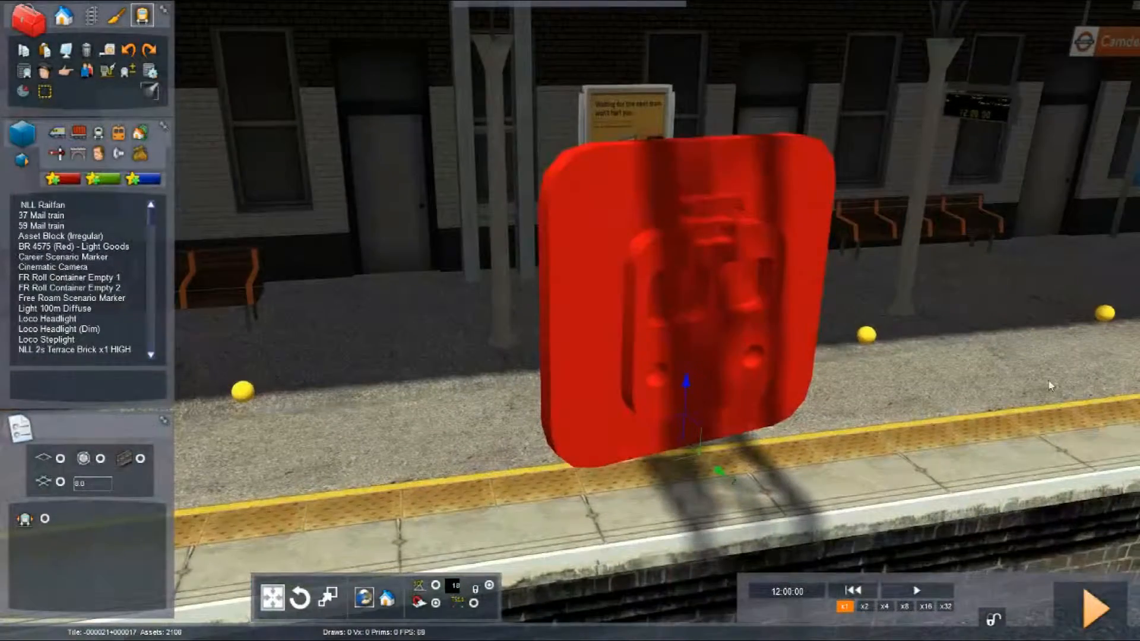
pyautogui.click(971, 404)
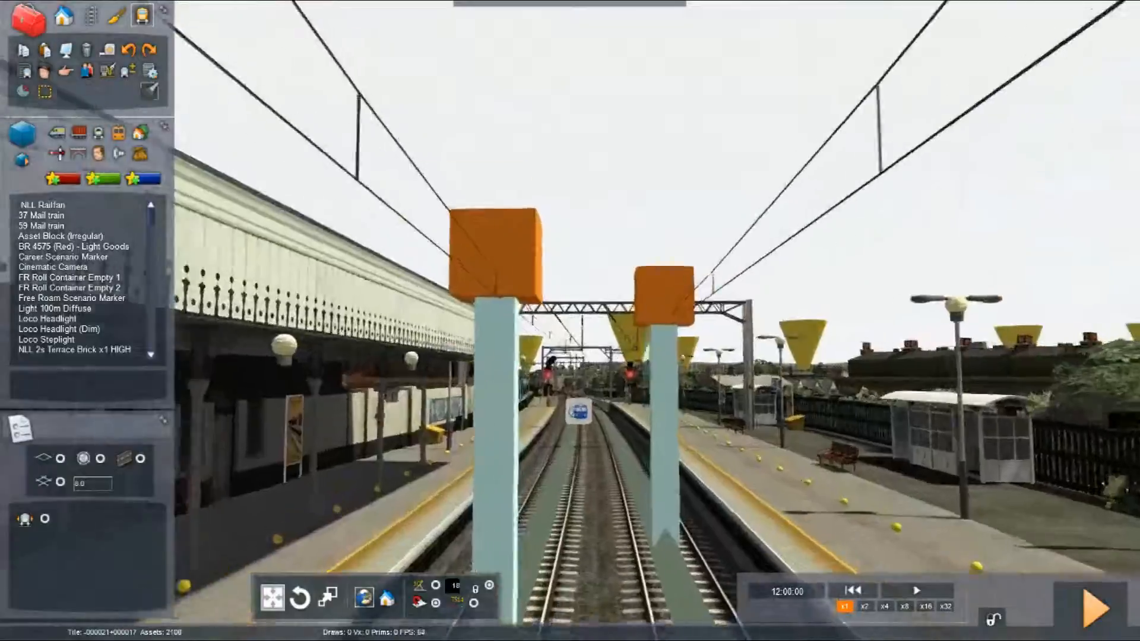
# Step: Enable the DTG asset packs NorthLondonLine, Class378Pack01 and Class59Pack01 for the scenario's rolling stock
pyautogui.press('Up')
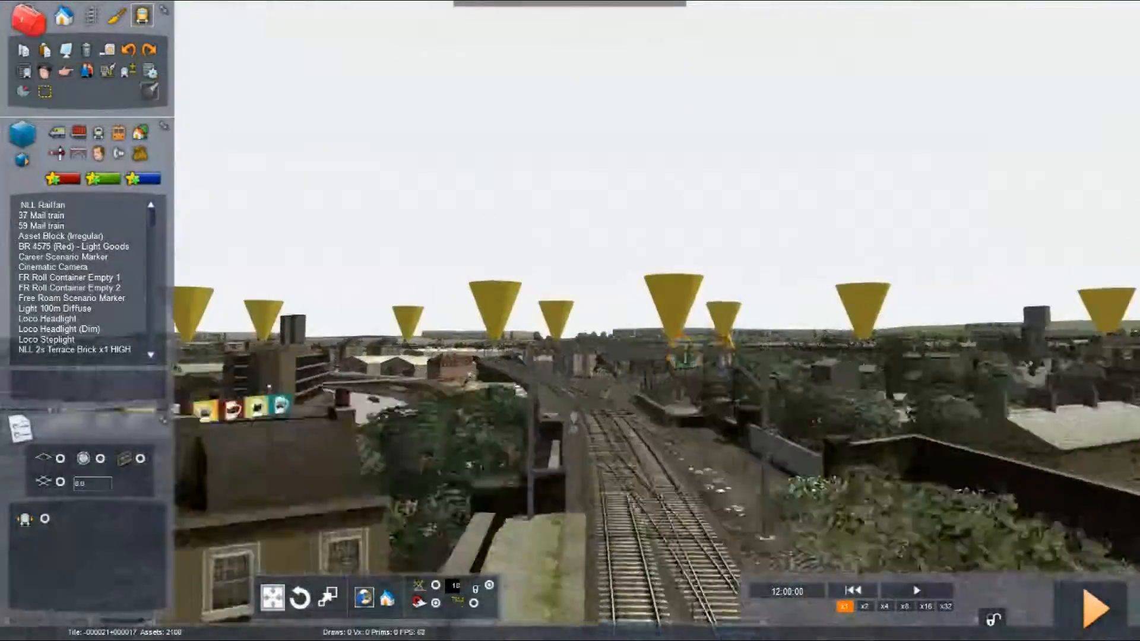
pyautogui.press('Up')
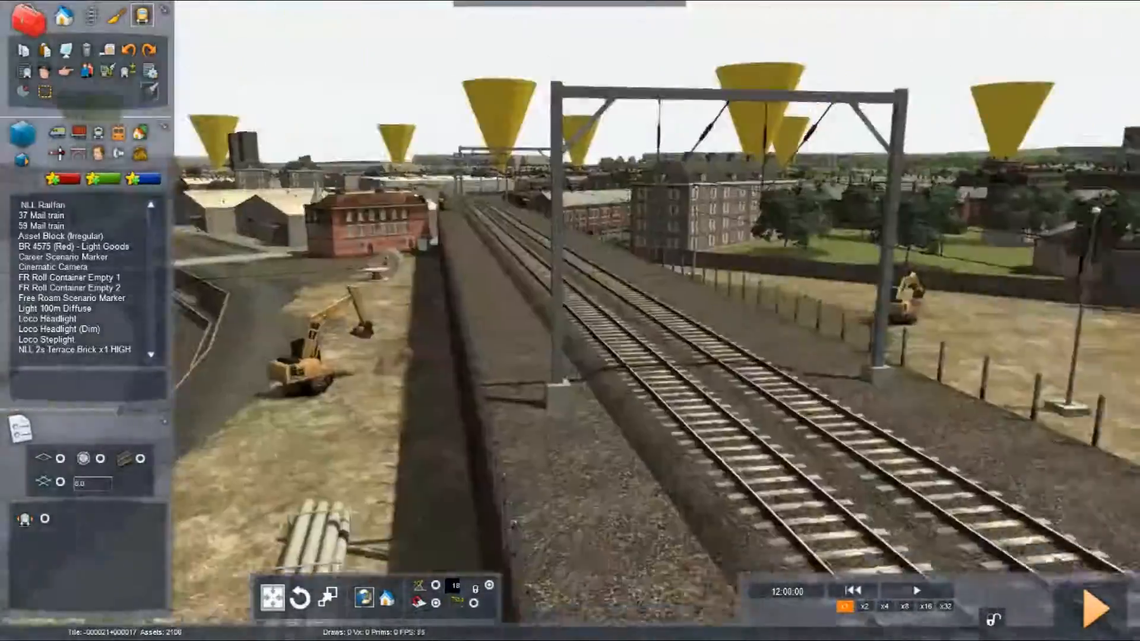
pyautogui.press('Up')
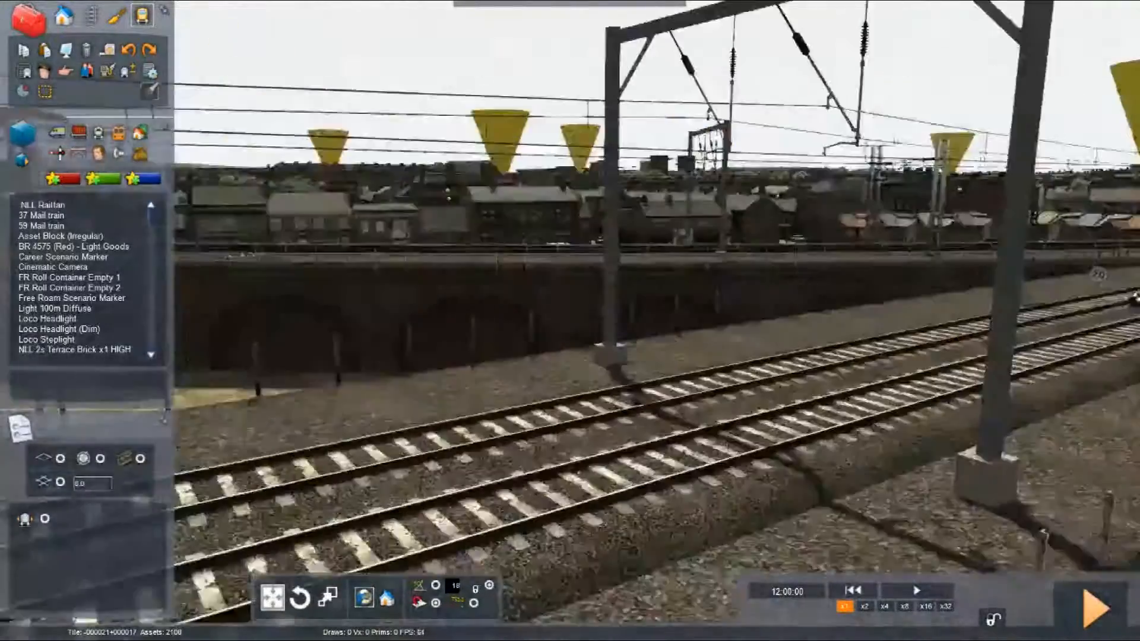
pyautogui.moveTo(713, 505); pyautogui.dragTo(904, 481, button='right')
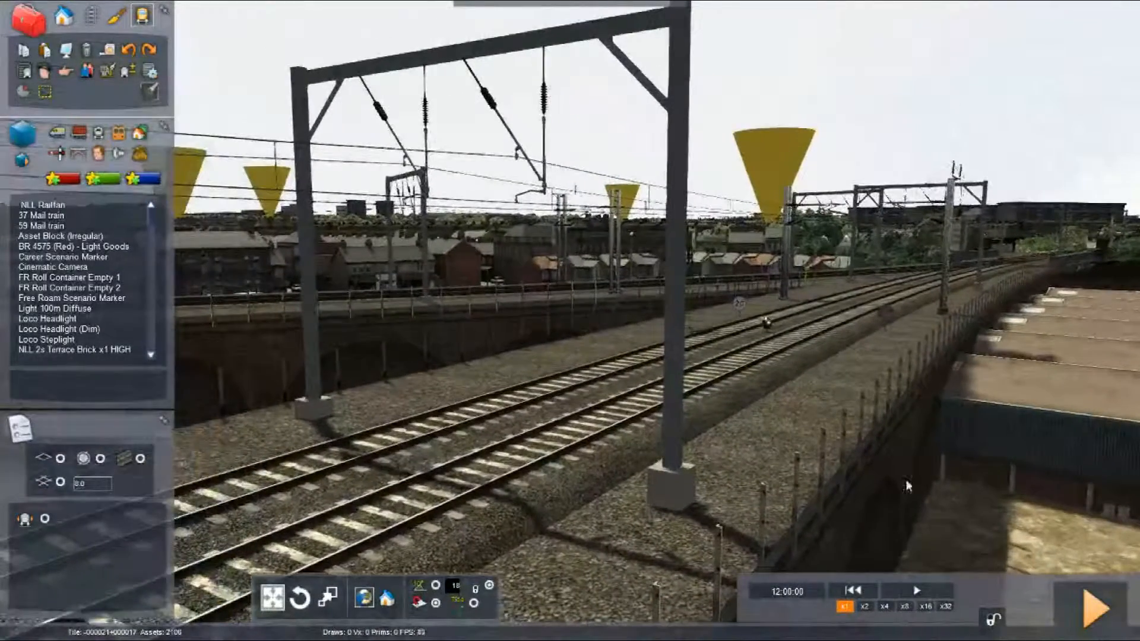
pyautogui.click(56, 132)
pyautogui.click(78, 132)
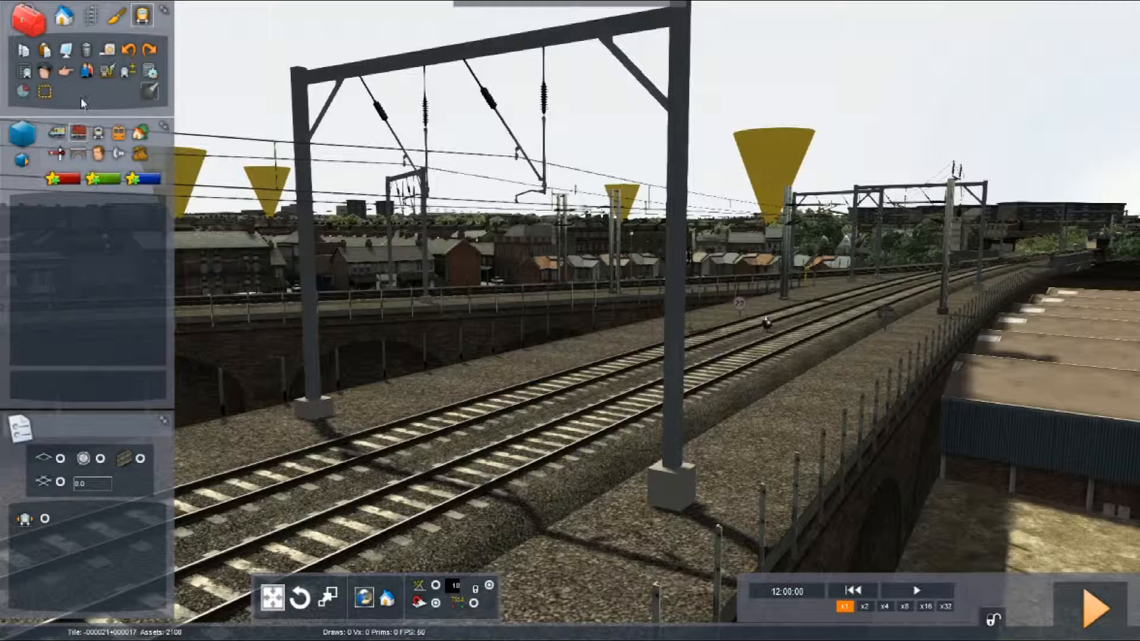
pyautogui.click(21, 158)
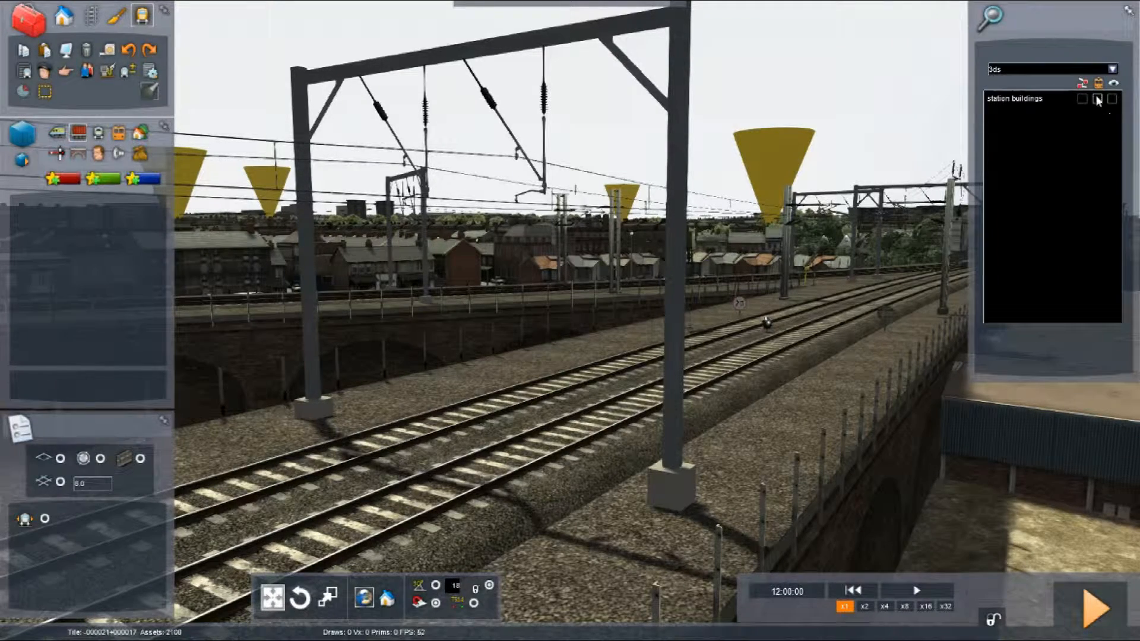
pyautogui.click(1110, 70)
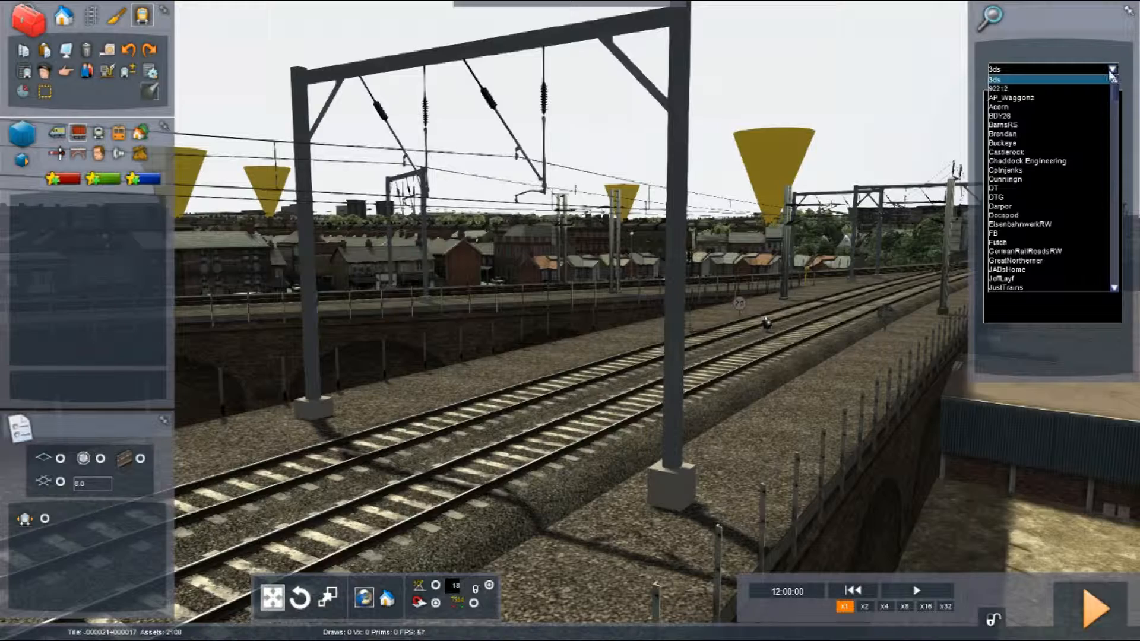
pyautogui.click(1002, 197)
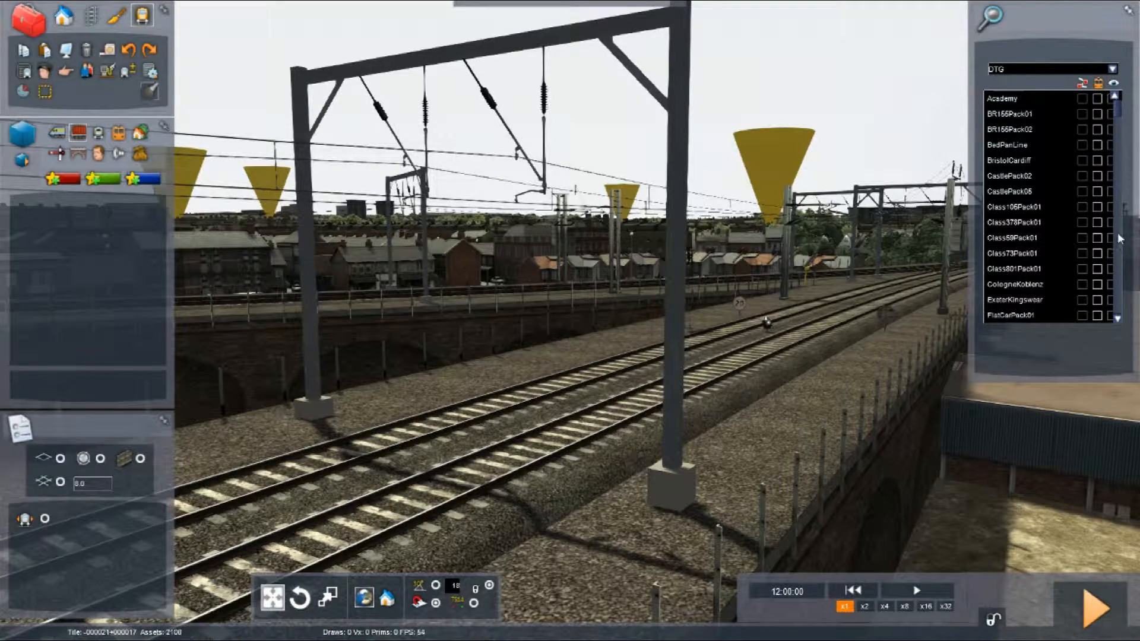
pyautogui.scroll(-5, 1063, 214)
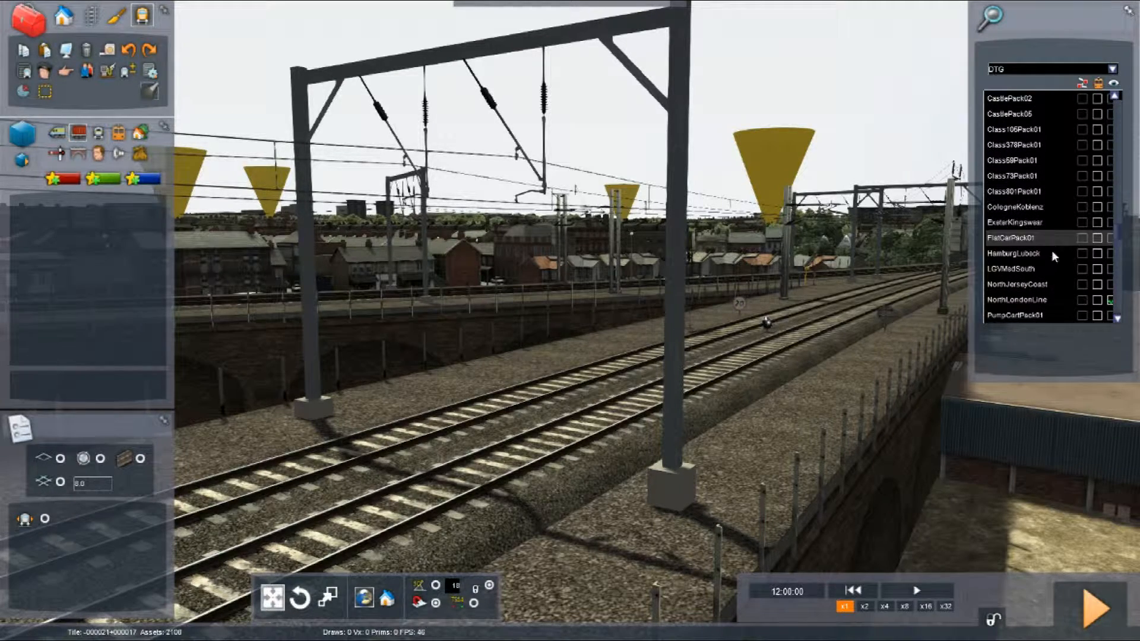
pyautogui.click(1098, 300)
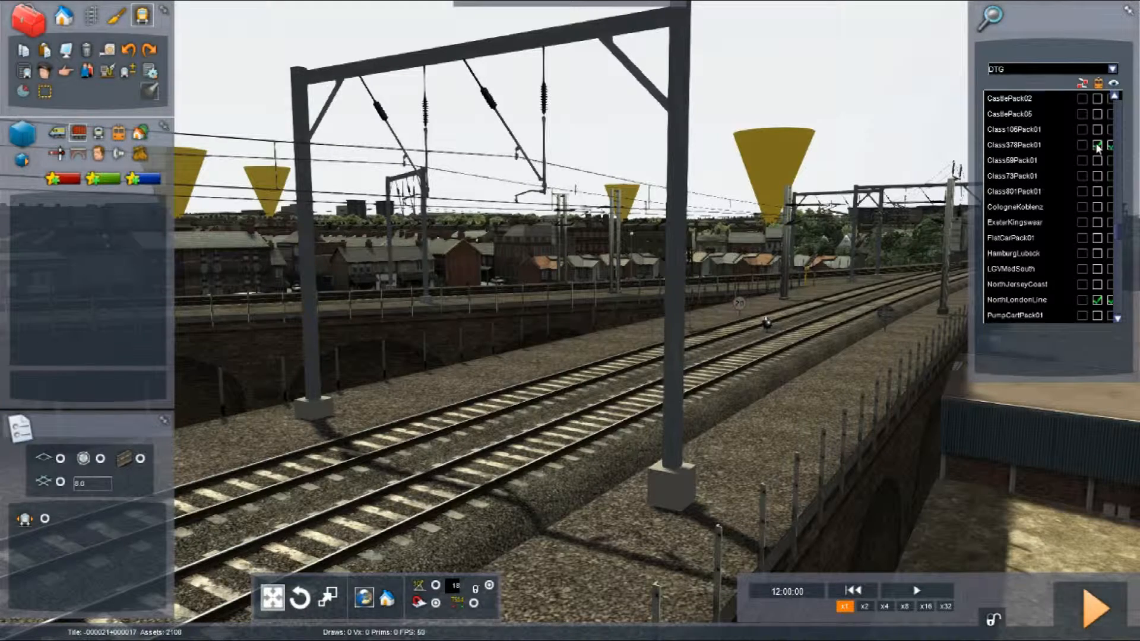
pyautogui.click(1097, 160)
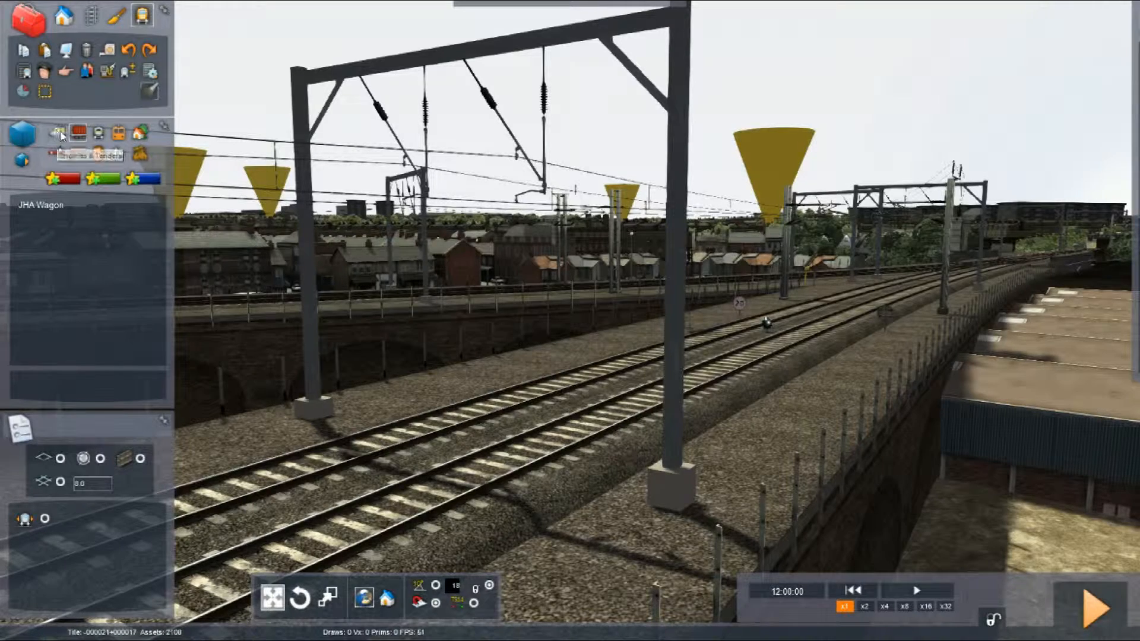
# Step: Enable the RSC asset packs Class70Pack01 and Class66Pack02, and close the asset filter
pyautogui.moveTo(1119, 90)
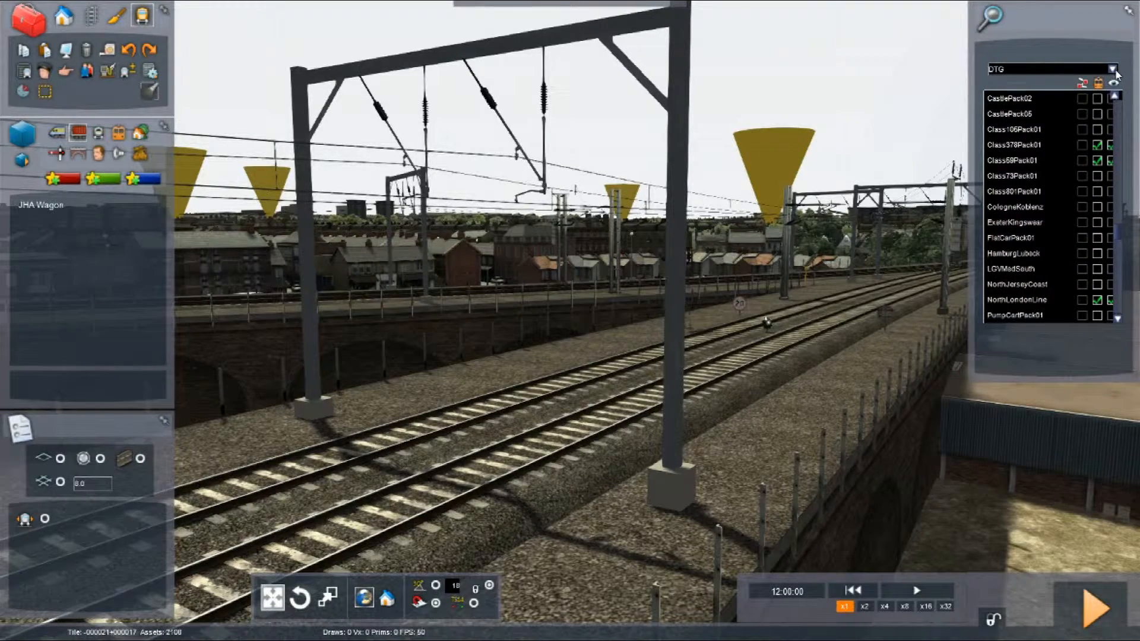
pyautogui.click(1112, 69)
pyautogui.scroll(-3, 1075, 223)
pyautogui.scroll(-4, 1075, 224)
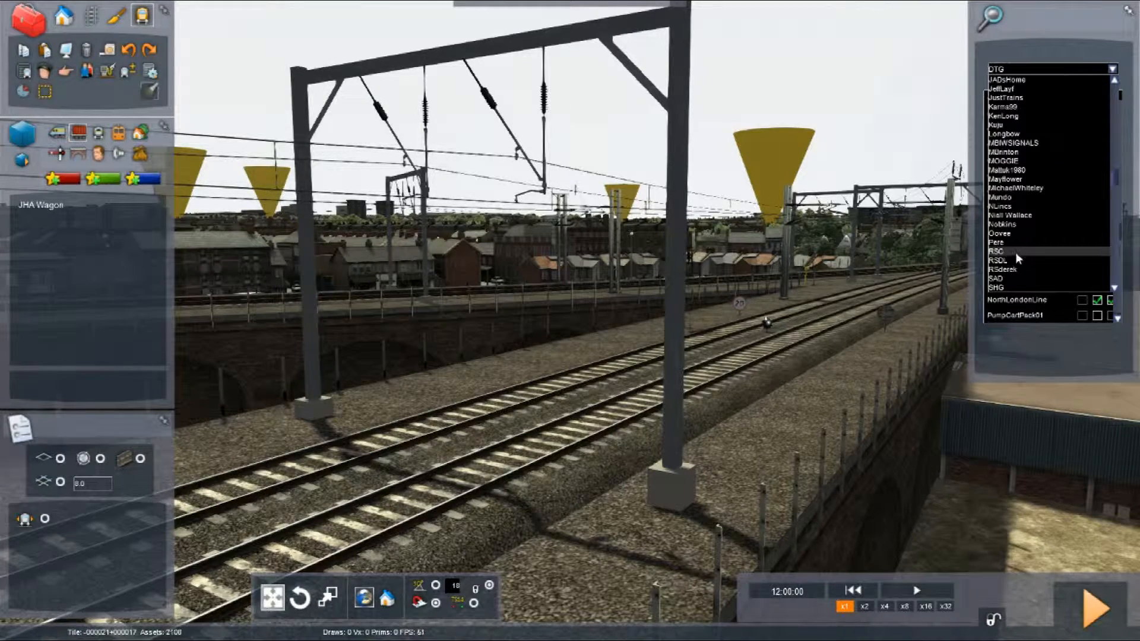
pyautogui.click(1014, 252)
pyautogui.scroll(-2, 1065, 219)
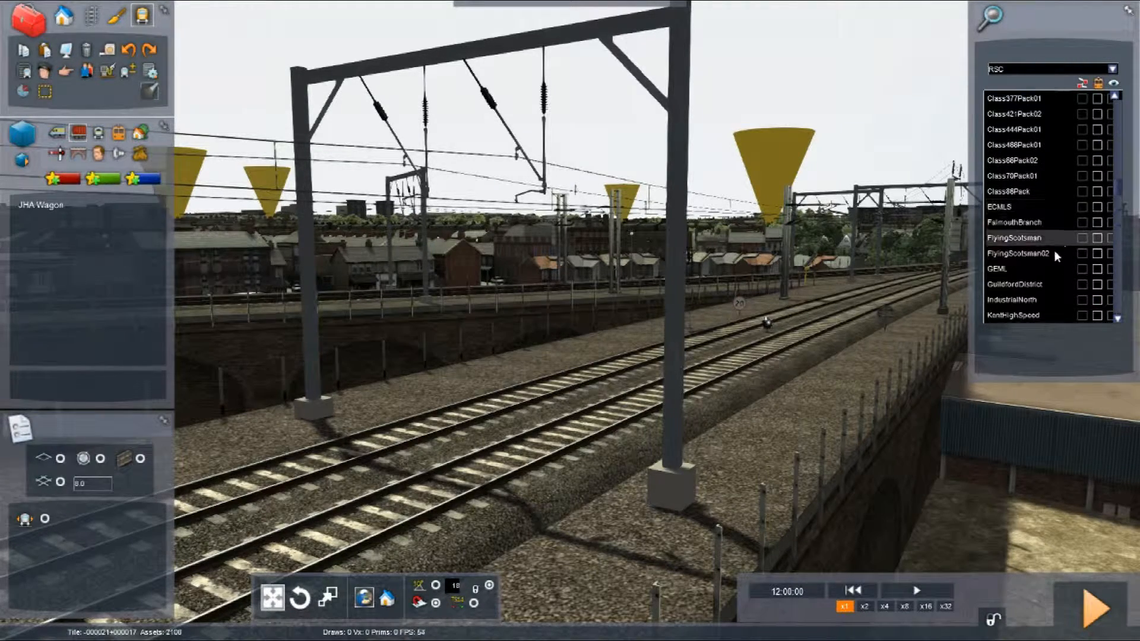
pyautogui.click(1098, 176)
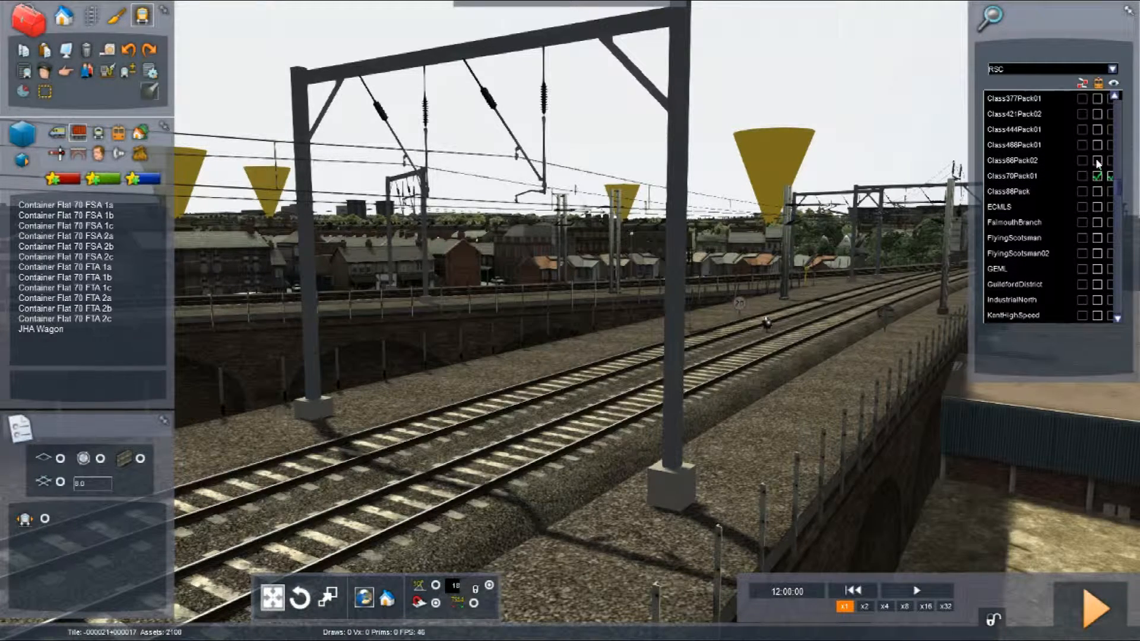
pyautogui.click(1098, 161)
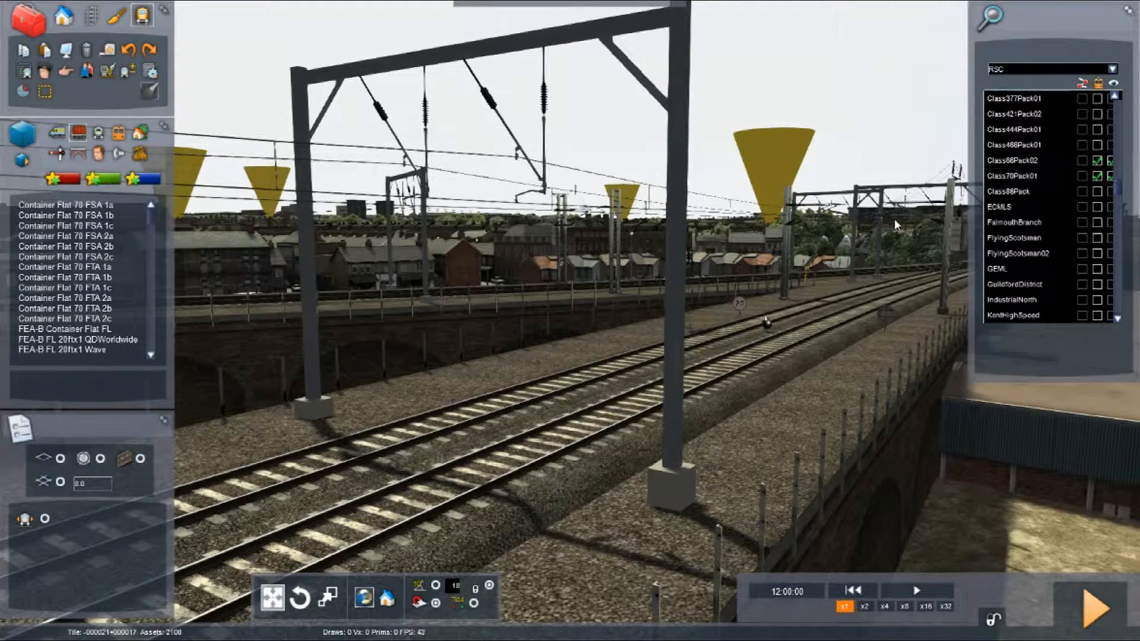
pyautogui.click(1123, 12)
# Step: Place a Class 70 Freightliner locomotive on the far track beside the overhead-line gantry on the viaduct
pyautogui.moveTo(952, 205); pyautogui.dragTo(781, 260, button='right')
pyautogui.press('Down')
pyautogui.moveTo(931, 208); pyautogui.dragTo(900, 210, button='right')
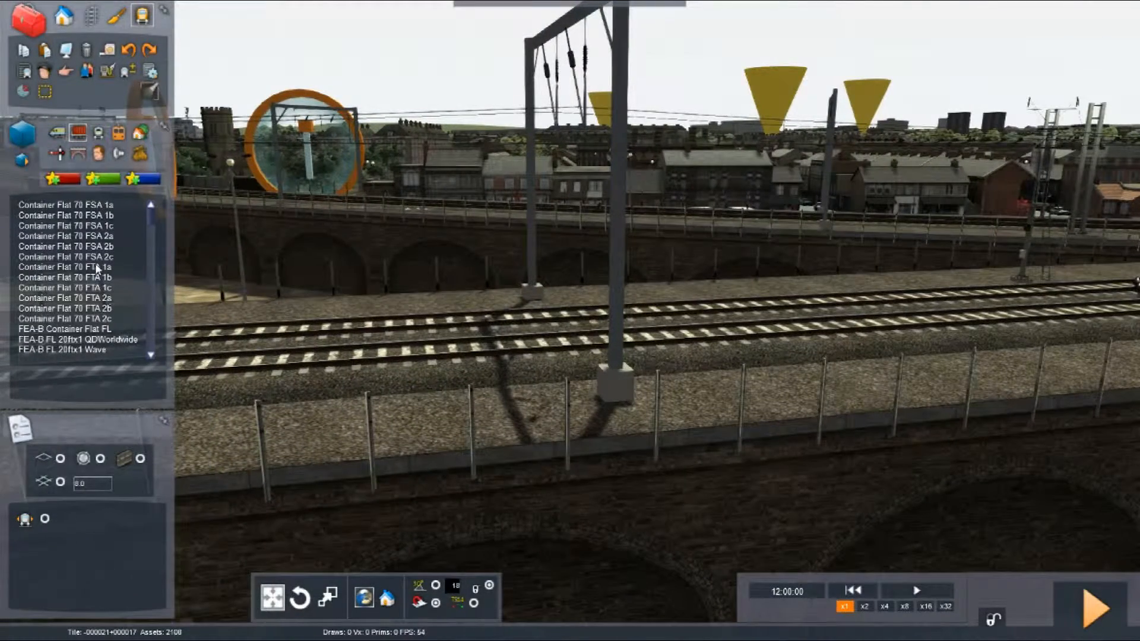
pyautogui.scroll(-10, 105, 294)
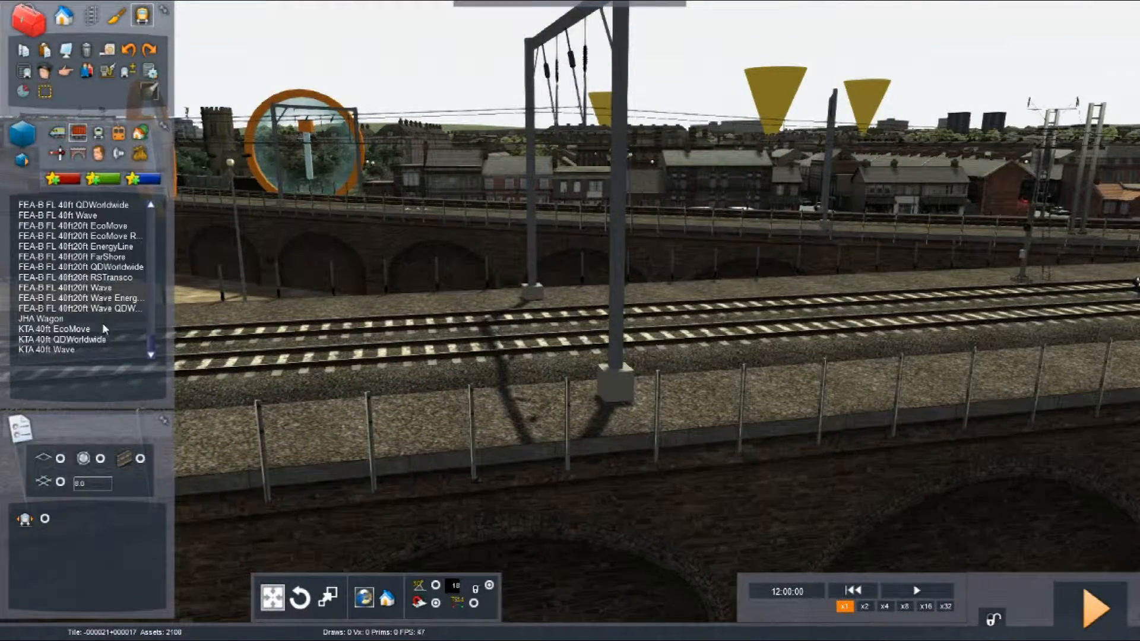
pyautogui.scroll(10, 90, 348)
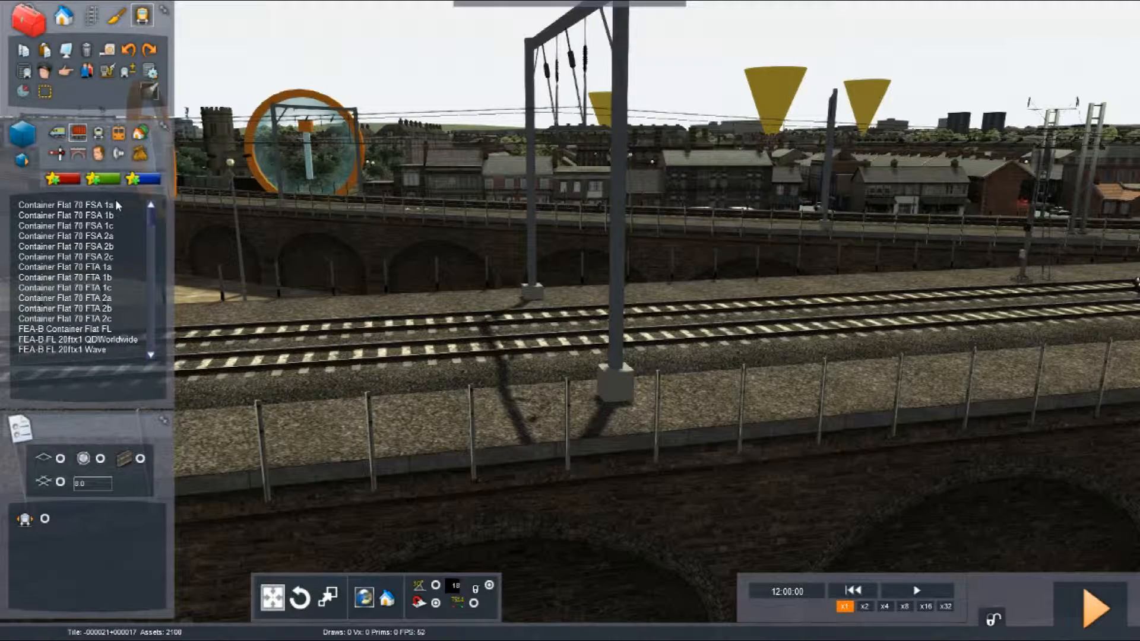
pyautogui.click(58, 134)
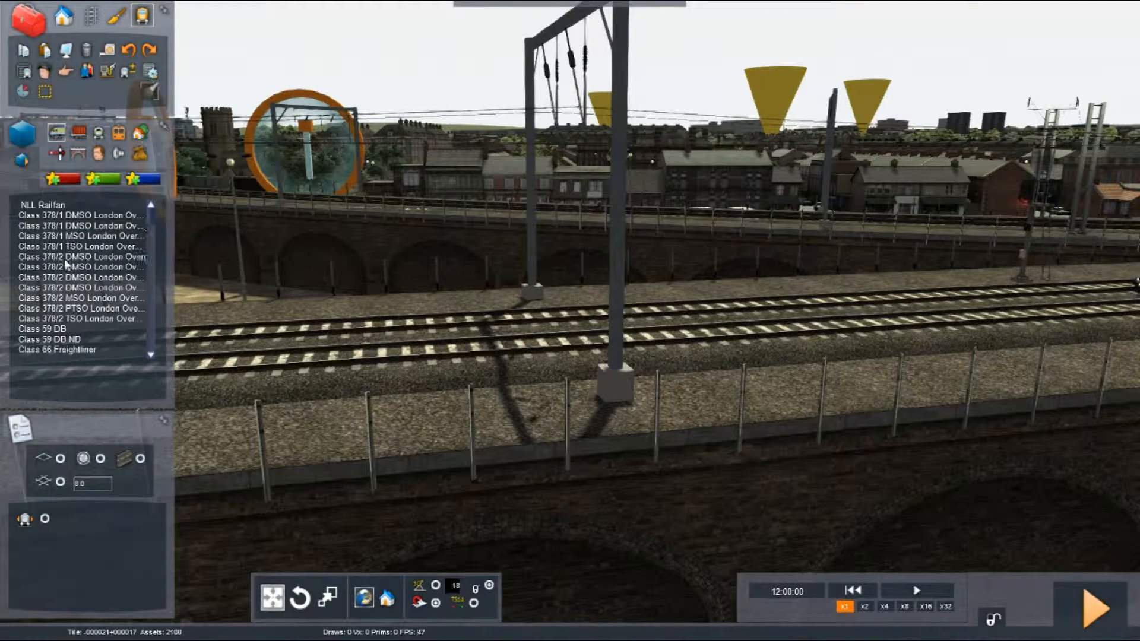
pyautogui.scroll(-1, 70, 346)
pyautogui.click(70, 349)
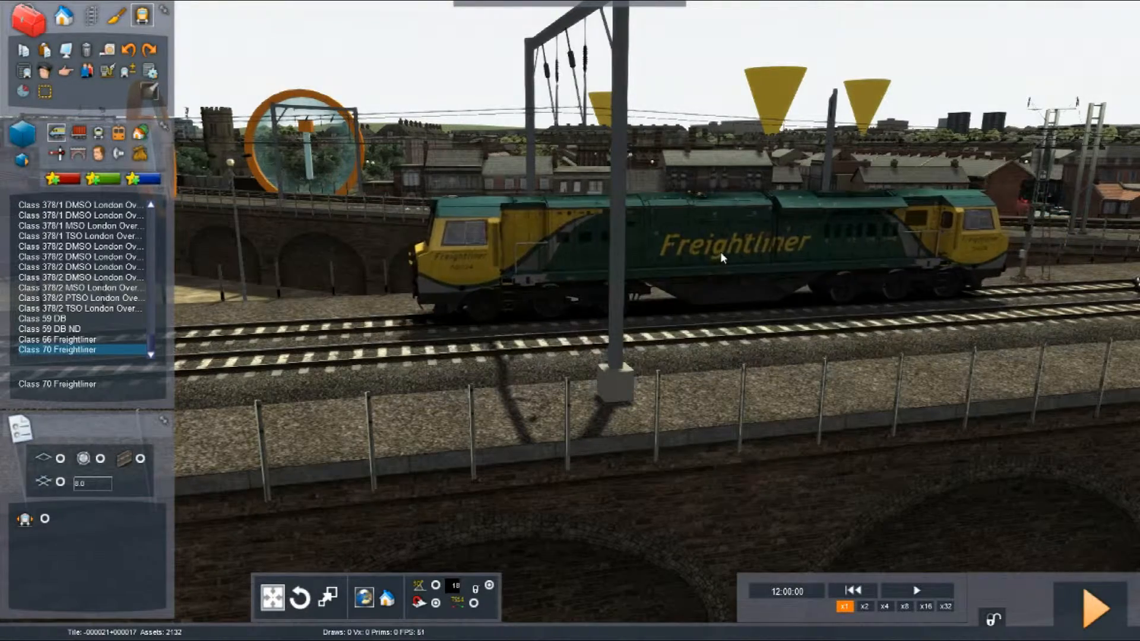
pyautogui.click(706, 255)
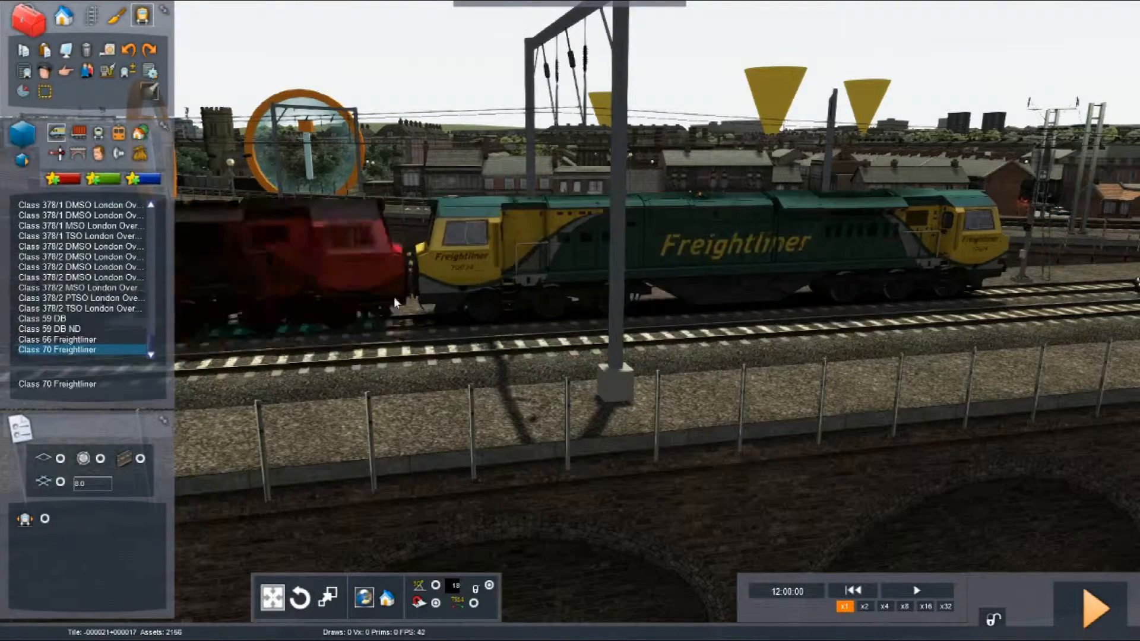
# Step: Try coupling a second Class 70 Freightliner locomotive behind the first one
pyautogui.click(804, 475)
pyautogui.moveTo(807, 468); pyautogui.dragTo(1025, 494, button='right')
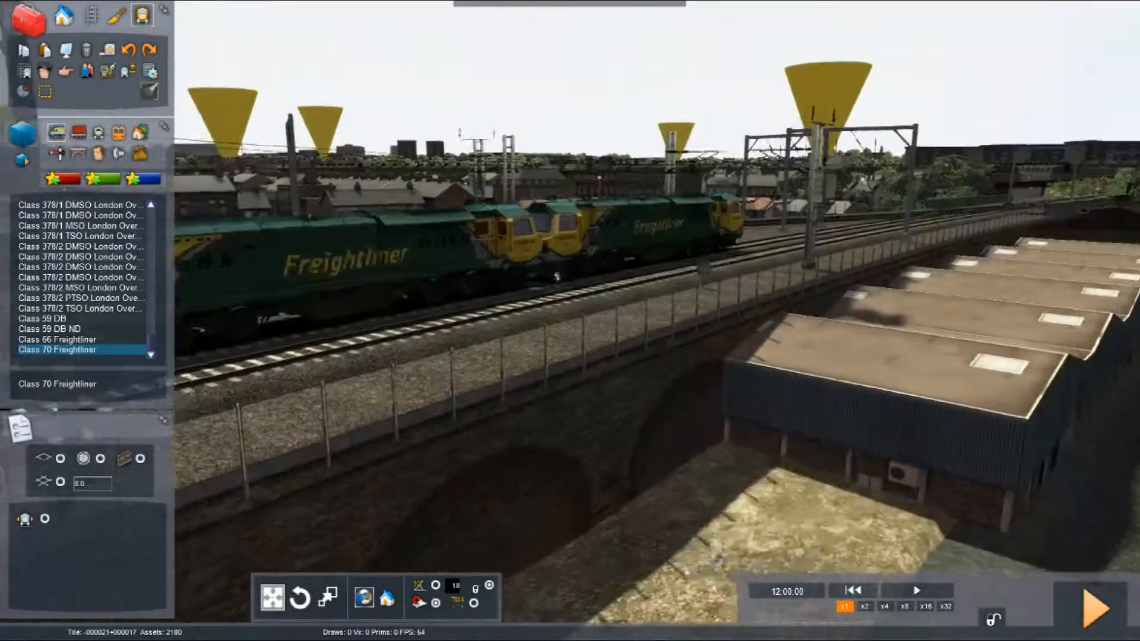
pyautogui.press('Up')
pyautogui.rightClick(1025, 494)
pyautogui.moveTo(576, 231); pyautogui.dragTo(917, 454)
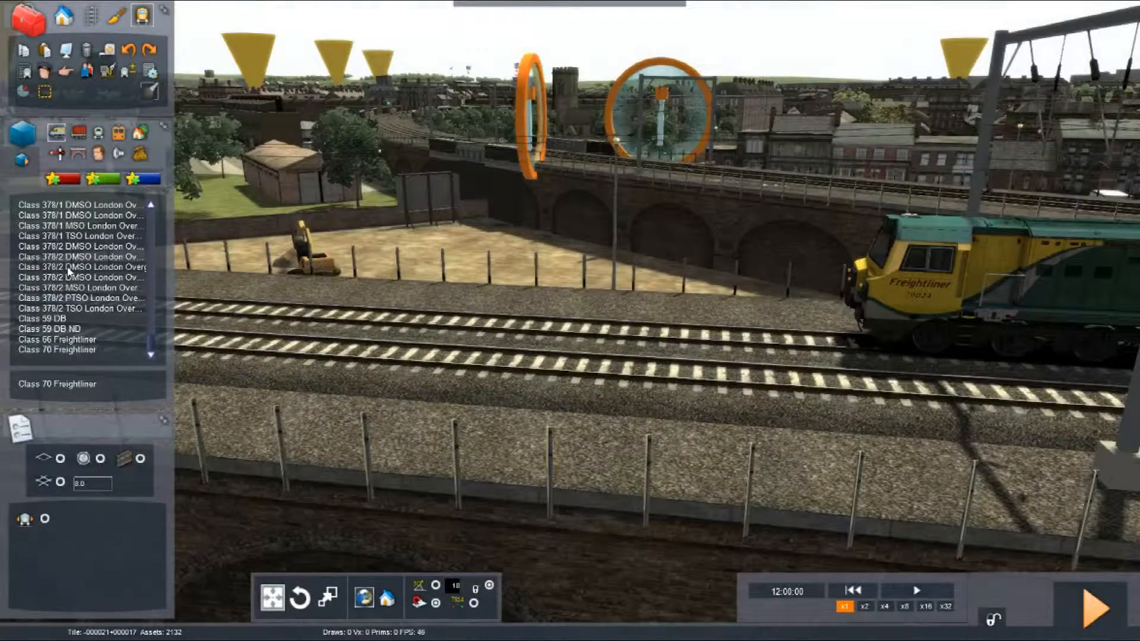
# Step: Couple an FEA-B FL 40ft20ft QDWorldwide container wagon directly behind the Class 70 locomotive
pyautogui.click(79, 132)
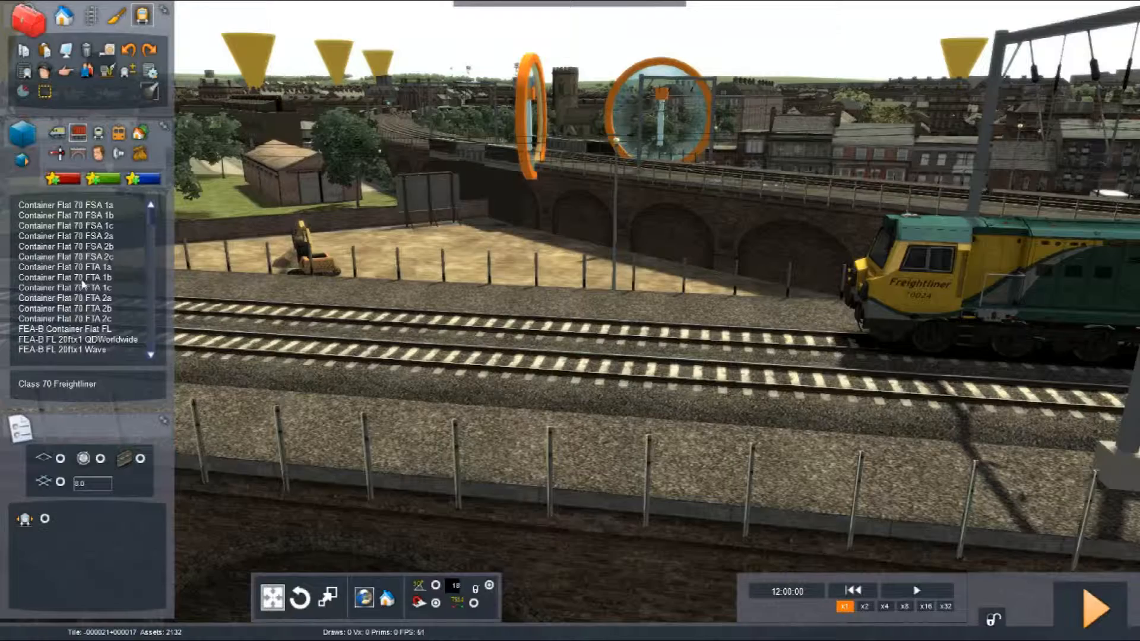
pyautogui.scroll(-3, 83, 284)
pyautogui.scroll(3, 94, 307)
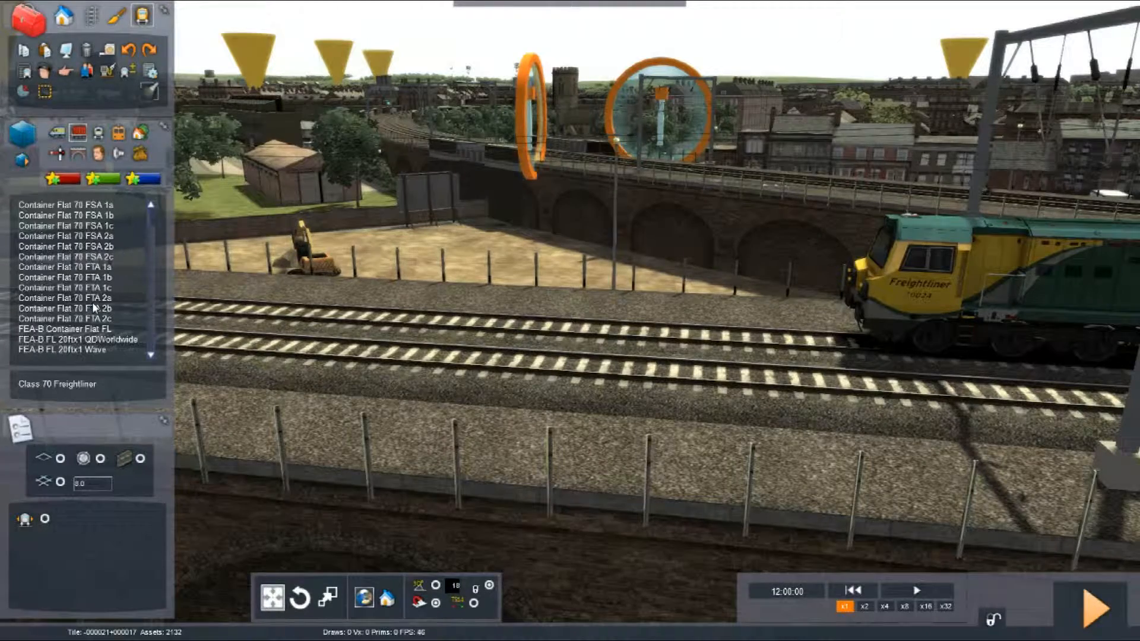
pyautogui.scroll(-2, 93, 307)
pyautogui.scroll(2, 86, 291)
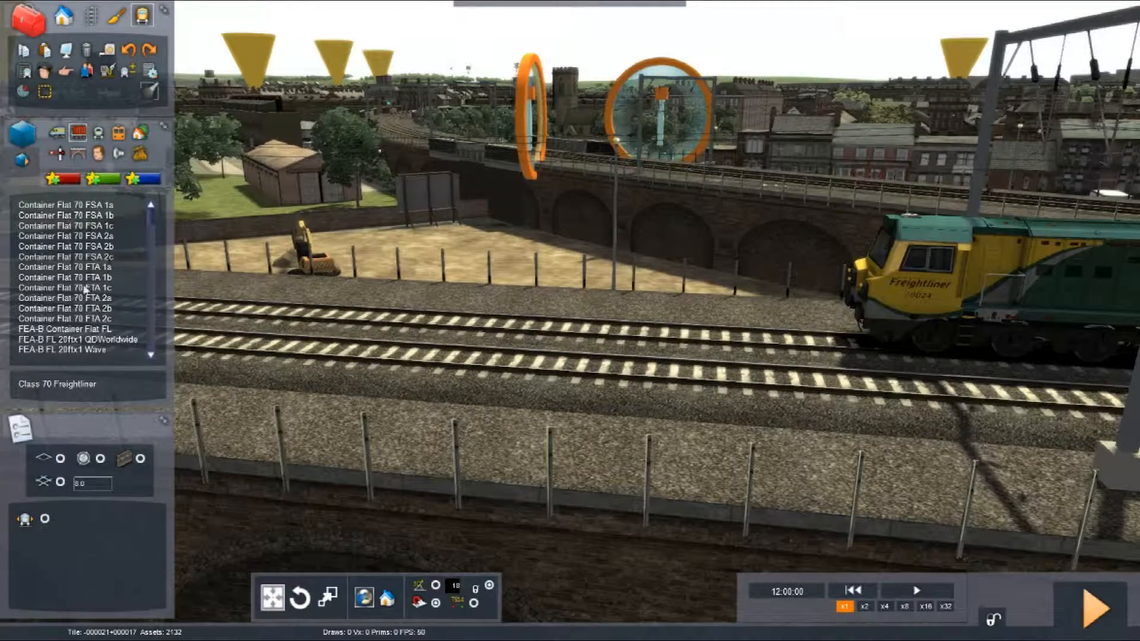
pyautogui.scroll(-5, 89, 294)
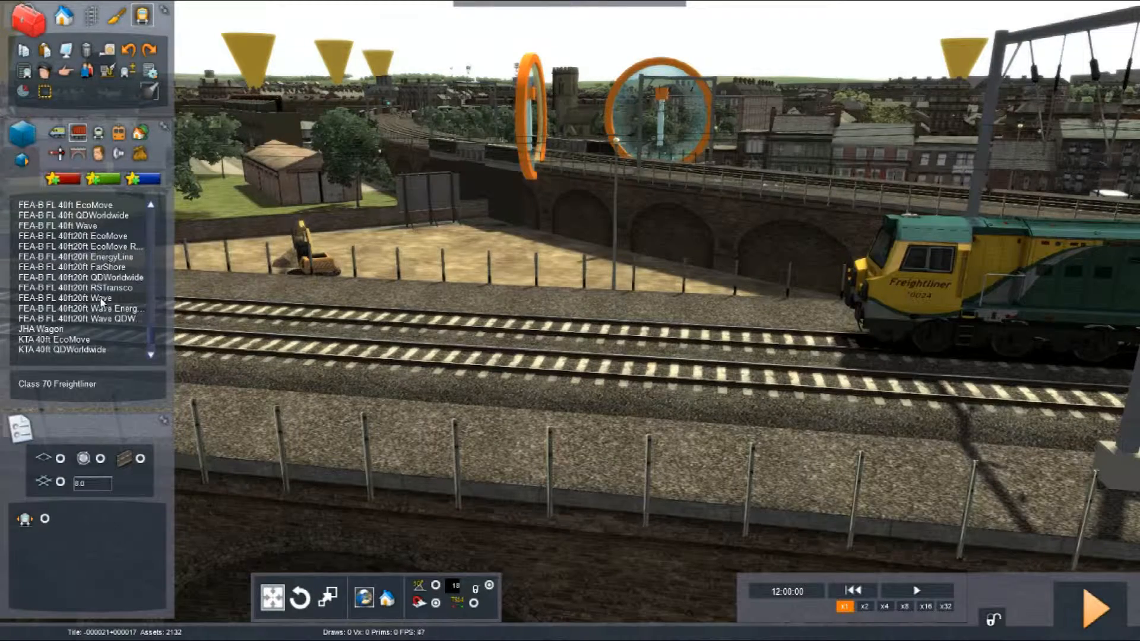
pyautogui.scroll(3, 89, 274)
pyautogui.scroll(1, 70, 231)
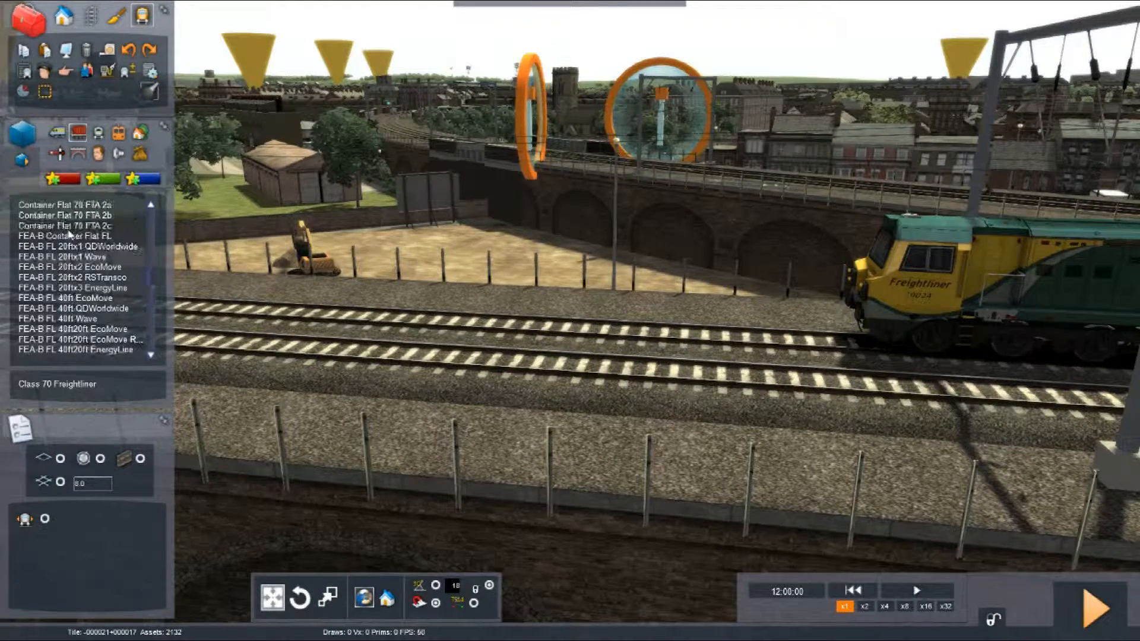
pyautogui.scroll(-1, 70, 234)
pyautogui.scroll(-3, 72, 306)
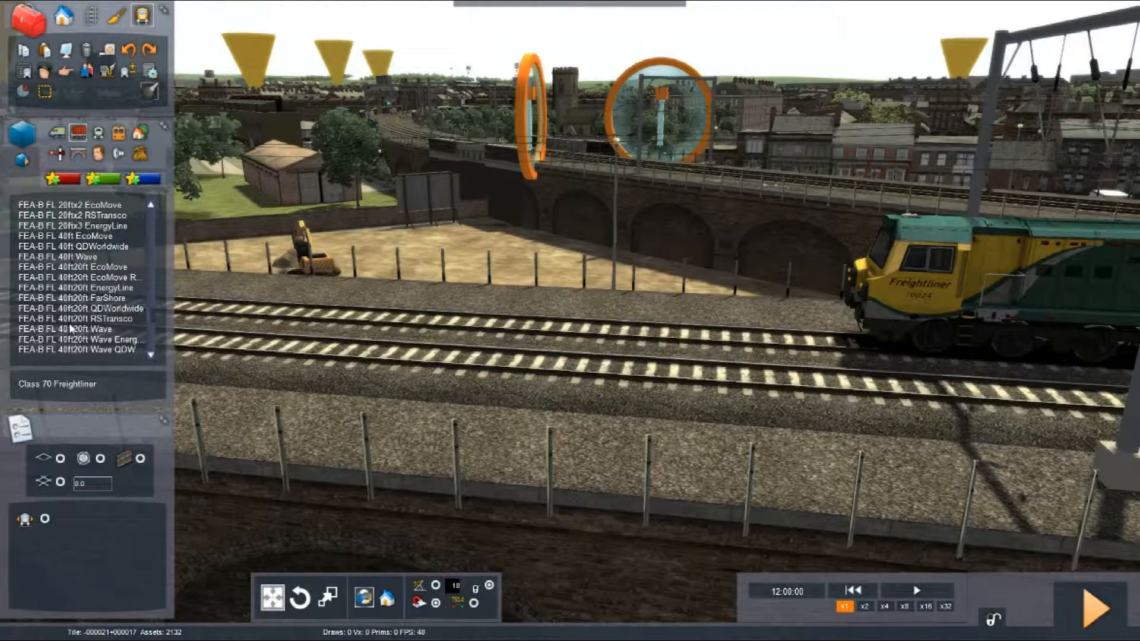
pyautogui.scroll(1, 75, 310)
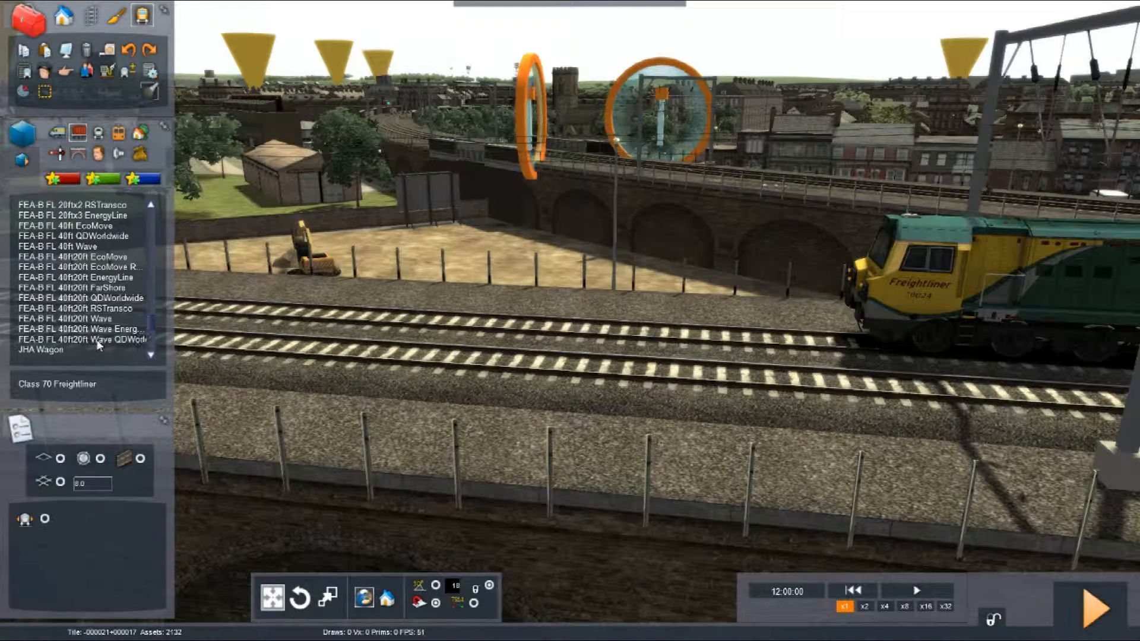
pyautogui.click(89, 297)
pyautogui.click(612, 308)
pyautogui.moveTo(611, 308)
pyautogui.mouseDown()
pyautogui.moveTo(593, 284)
pyautogui.moveTo(602, 289)
pyautogui.mouseUp()
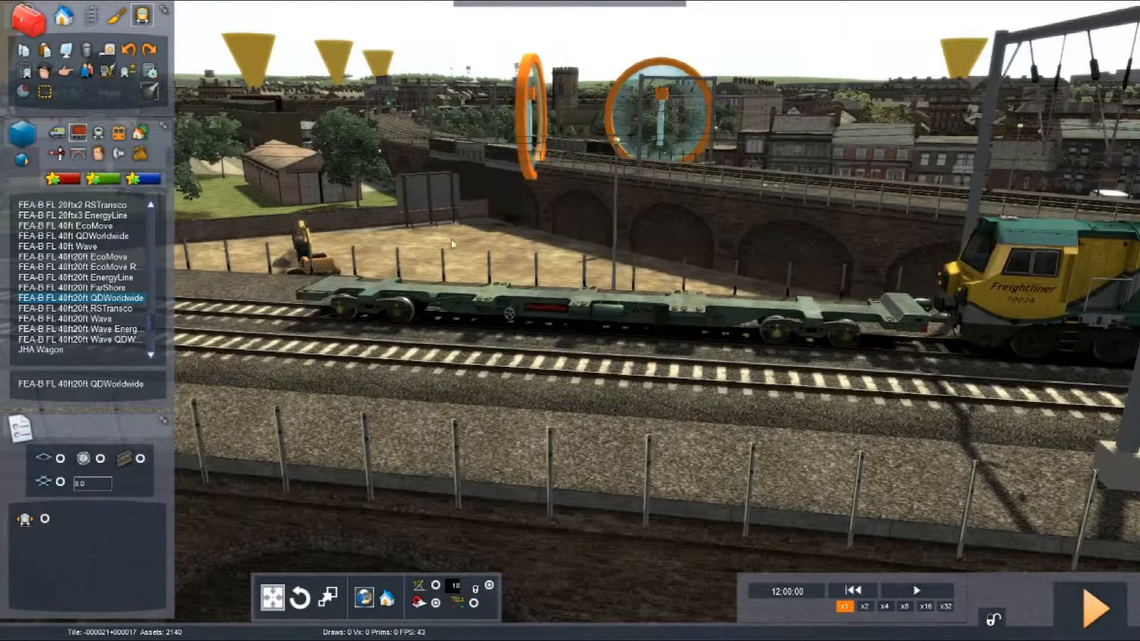
# Step: Place another FEA-B FL 40ft20ft QDWorldwide wagon on the adjacent near track and slide it along, away from the locomotive
pyautogui.moveTo(261, 287); pyautogui.dragTo(208, 288, button='right')
pyautogui.moveTo(428, 315); pyautogui.dragTo(383, 303, button='right')
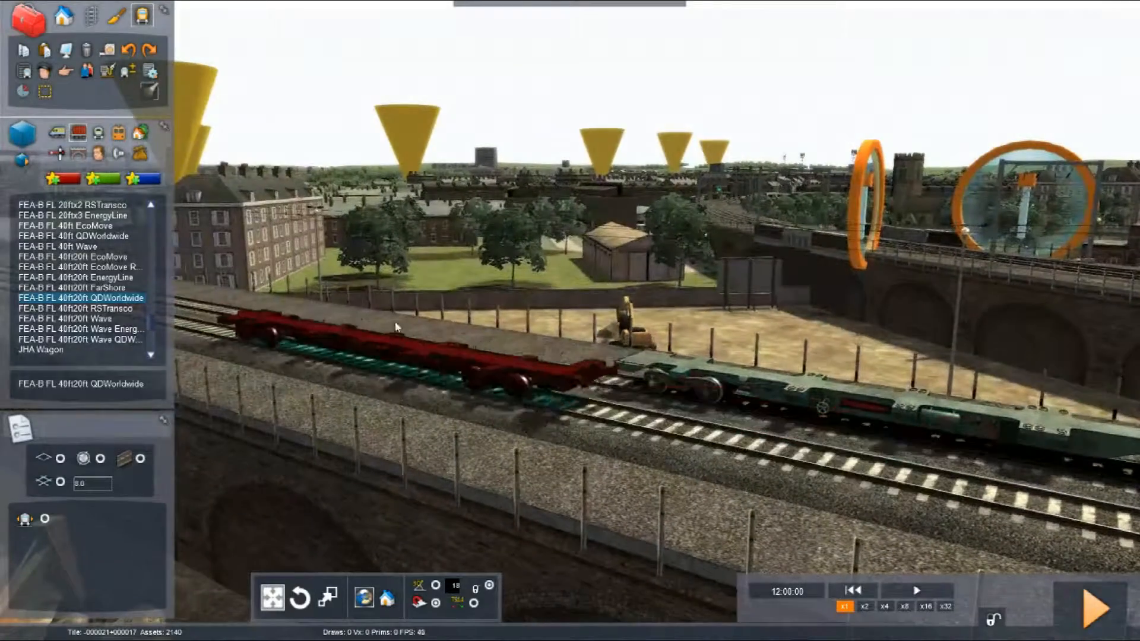
pyautogui.click(467, 341)
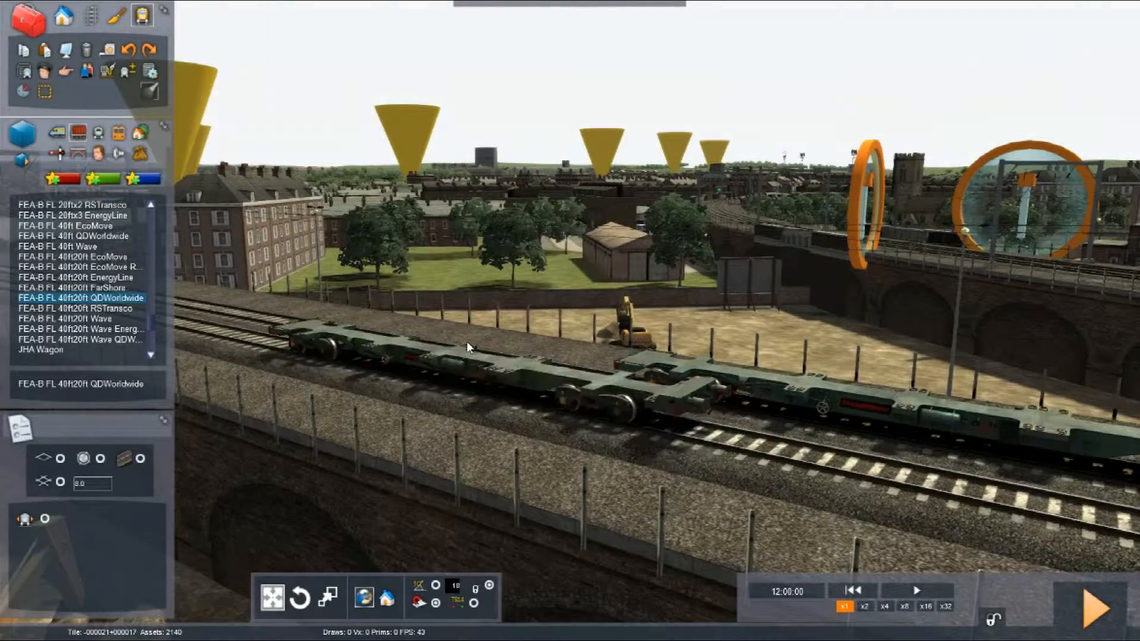
pyautogui.rightClick(568, 308)
pyautogui.click(519, 375)
pyautogui.click(430, 203)
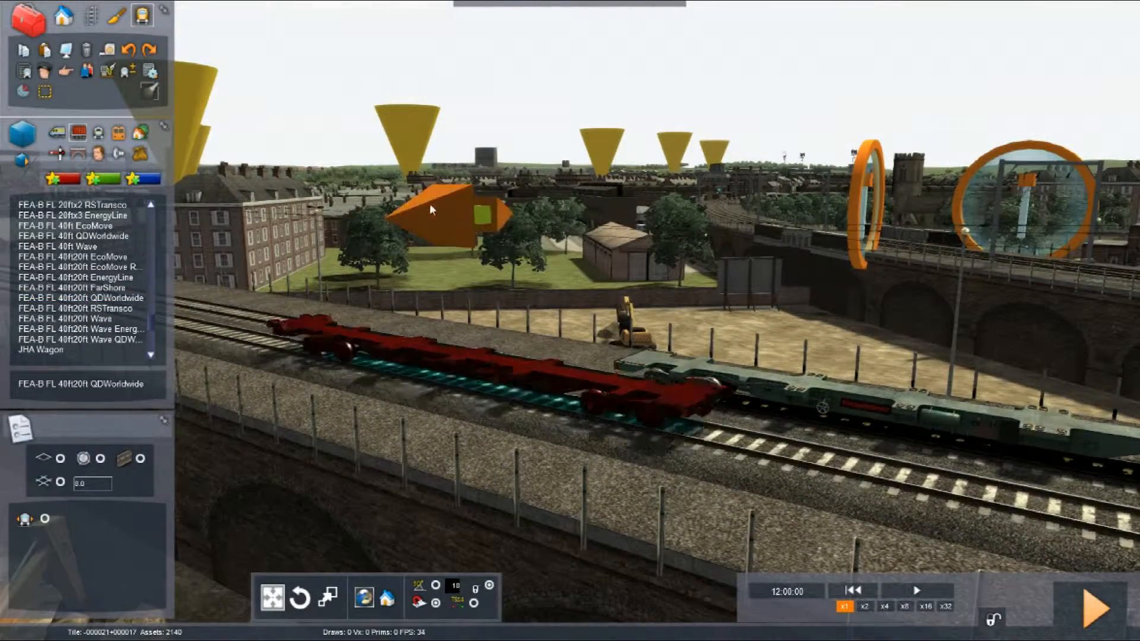
pyautogui.rightClick(458, 359)
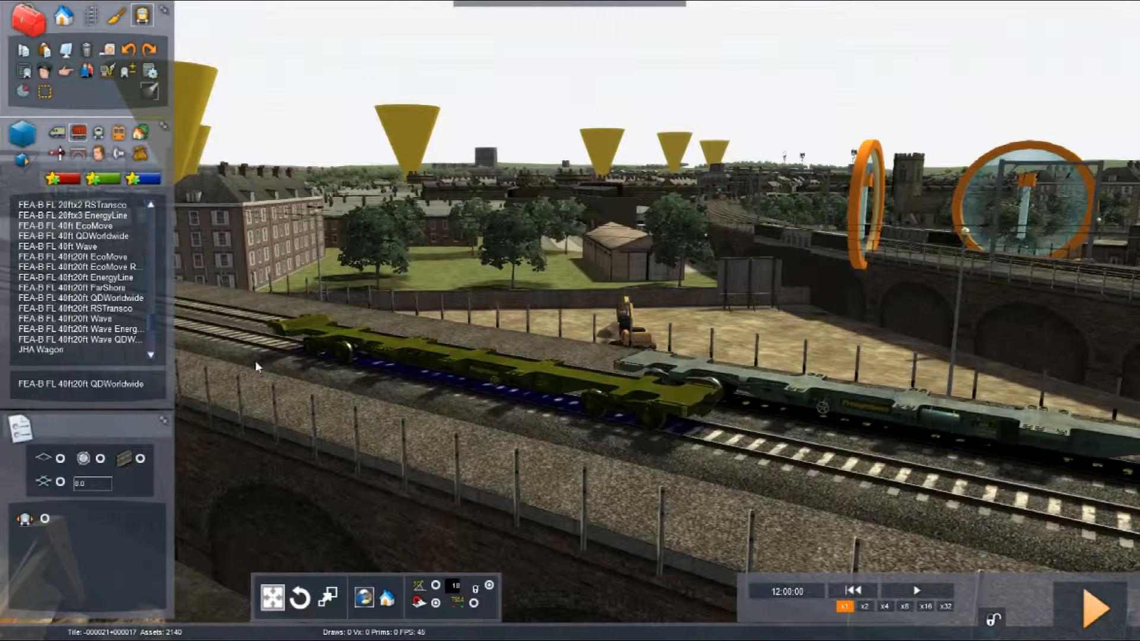
pyautogui.moveTo(443, 347); pyautogui.dragTo(172, 290)
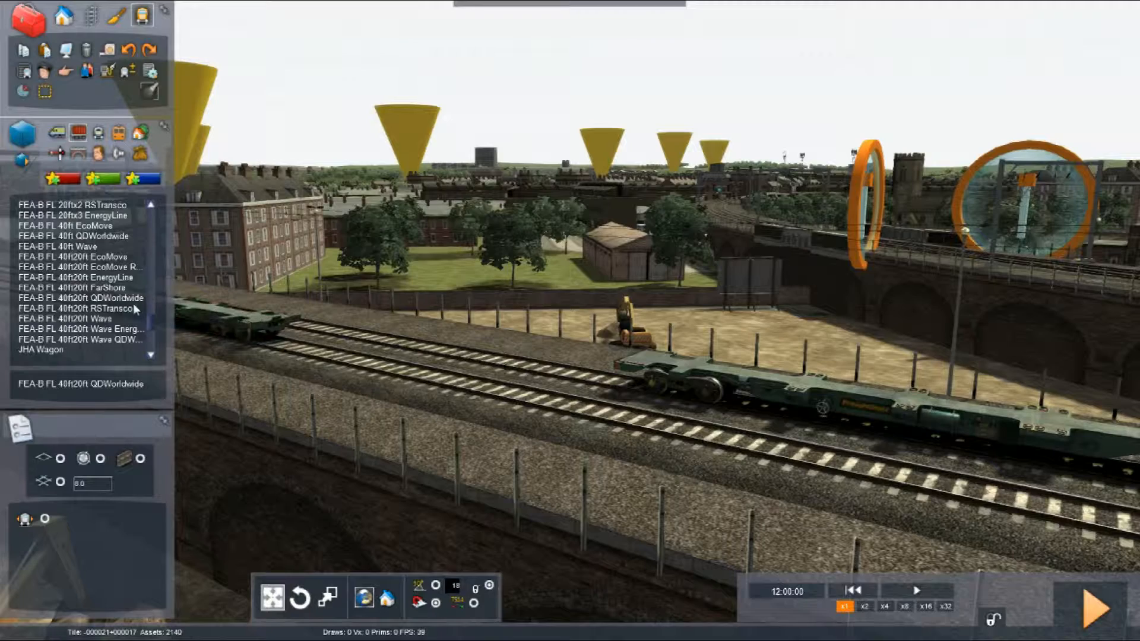
# Step: Place an FEA-B FL 40ft20ft EcoMove wagon on the near track and clear the wagons there farther along the viaduct
pyautogui.moveTo(98, 262); pyautogui.dragTo(462, 348)
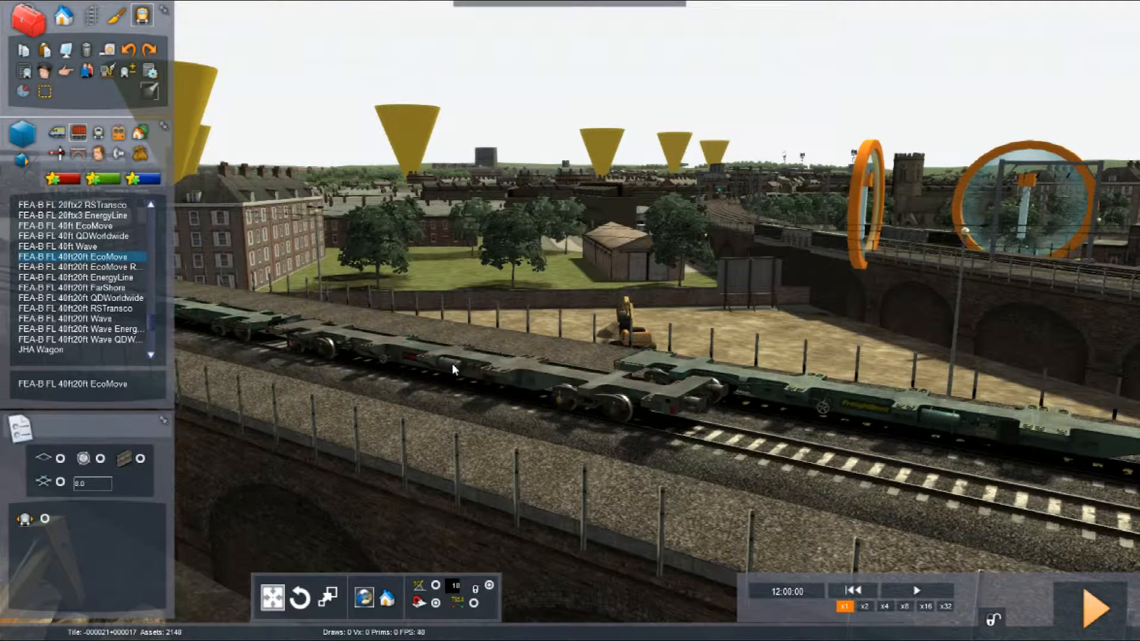
pyautogui.click(451, 364)
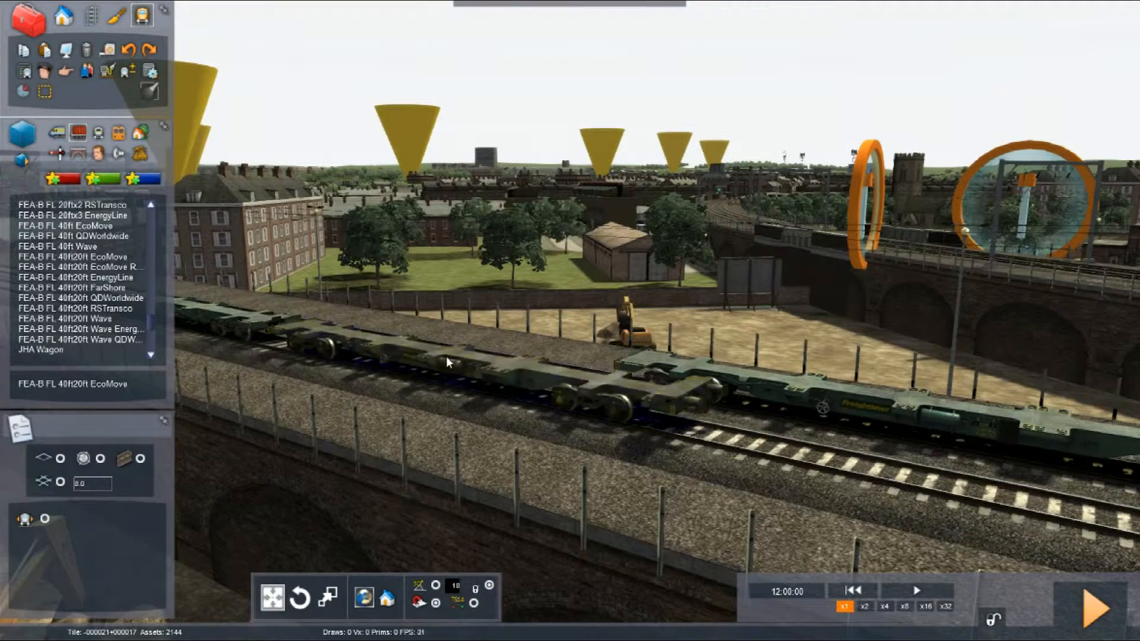
pyautogui.click(472, 370)
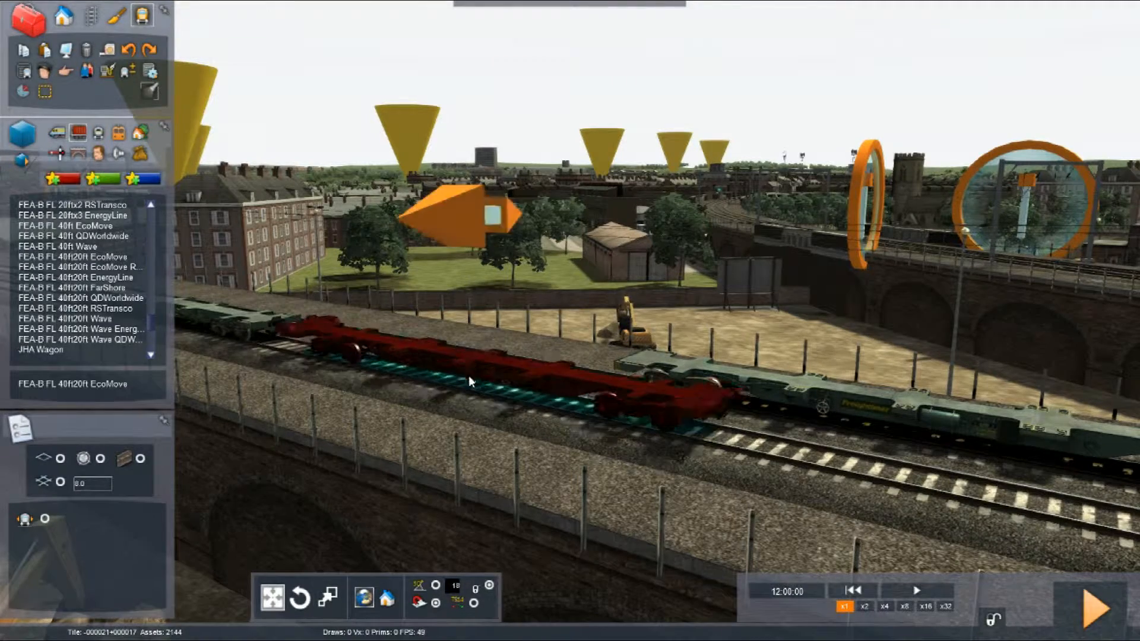
pyautogui.moveTo(479, 364); pyautogui.dragTo(436, 309)
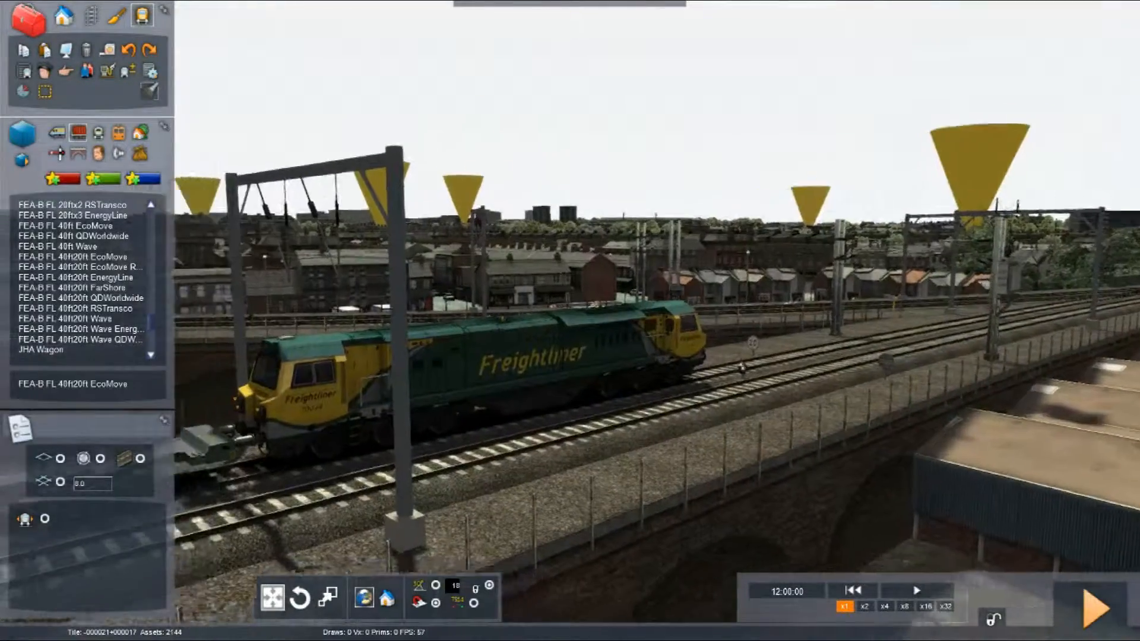
pyautogui.moveTo(570, 321); pyautogui.dragTo(553, 273, button='right')
pyautogui.moveTo(811, 360); pyautogui.dragTo(757, 360, button='right')
pyautogui.moveTo(758, 479); pyautogui.dragTo(443, 304)
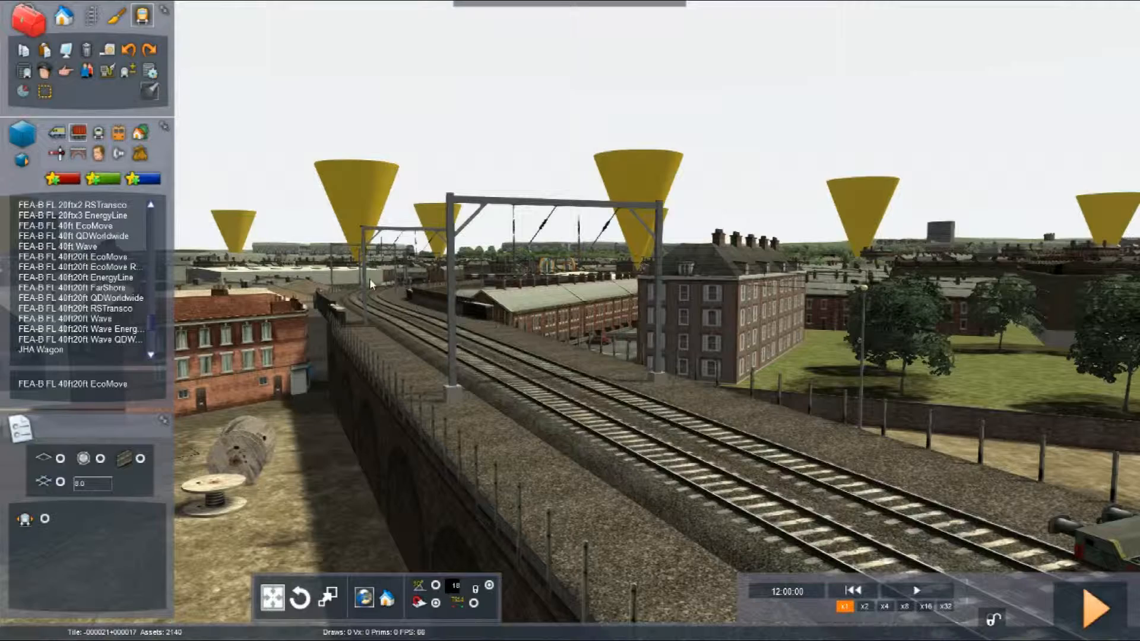
# Step: Couple an FEA-B FL 40ft20ft Wave wagon to the rear of the train on the locomotive's track
pyautogui.click(65, 319)
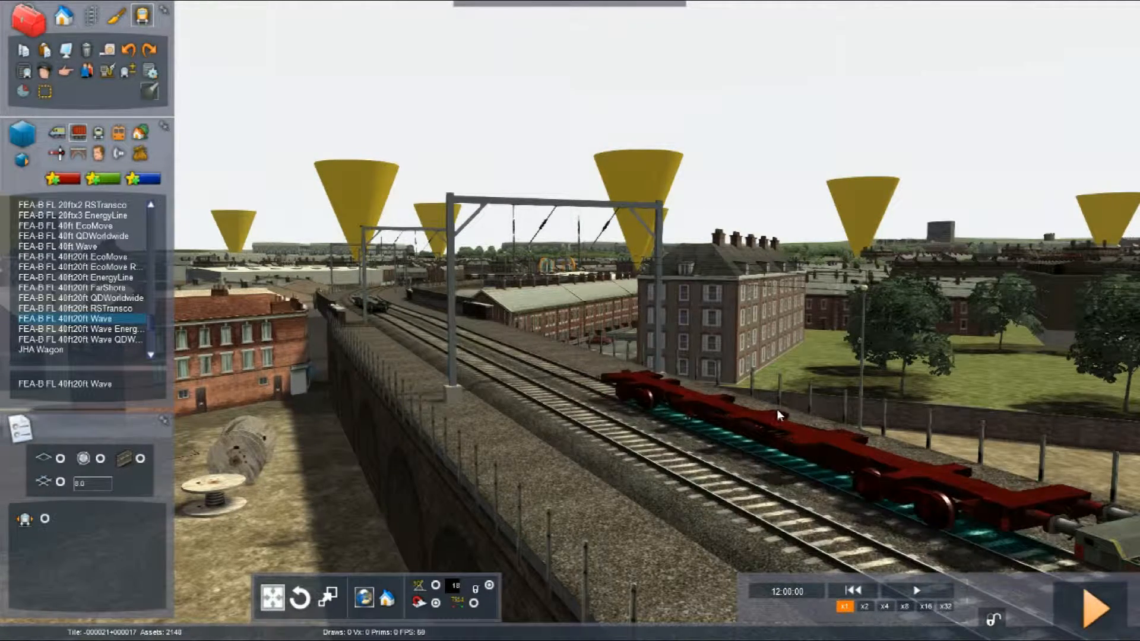
pyautogui.click(783, 417)
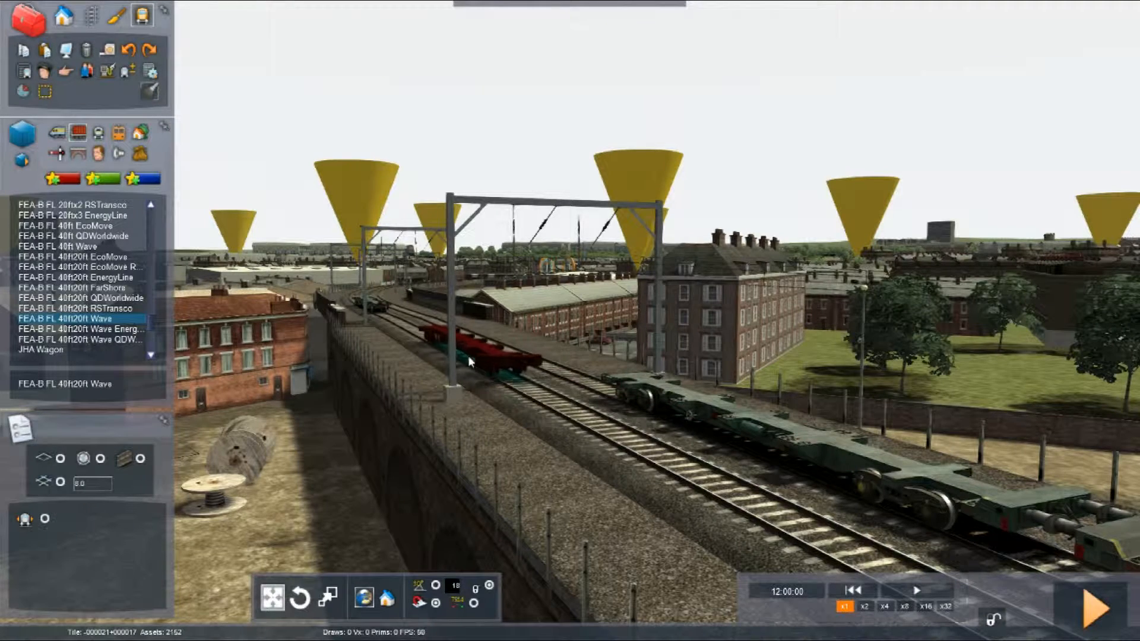
pyautogui.rightClick(686, 344)
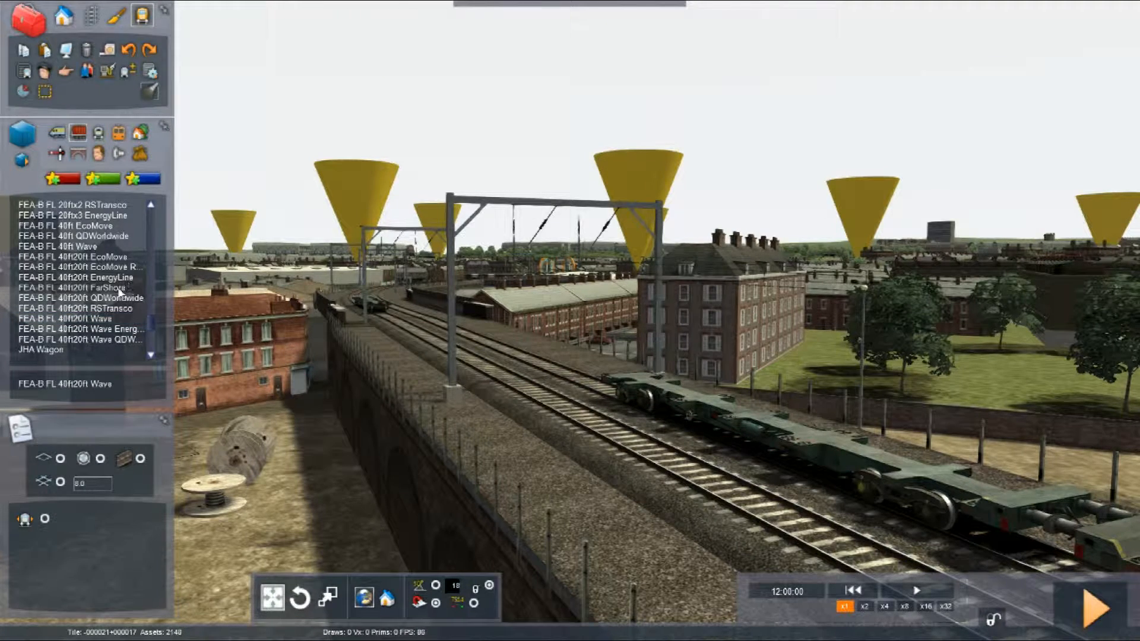
# Step: Place an FEA-B FL 40ft20ft FarShore wagon on the near track and move it up towards the train's rear
pyautogui.click(121, 289)
pyautogui.click(497, 346)
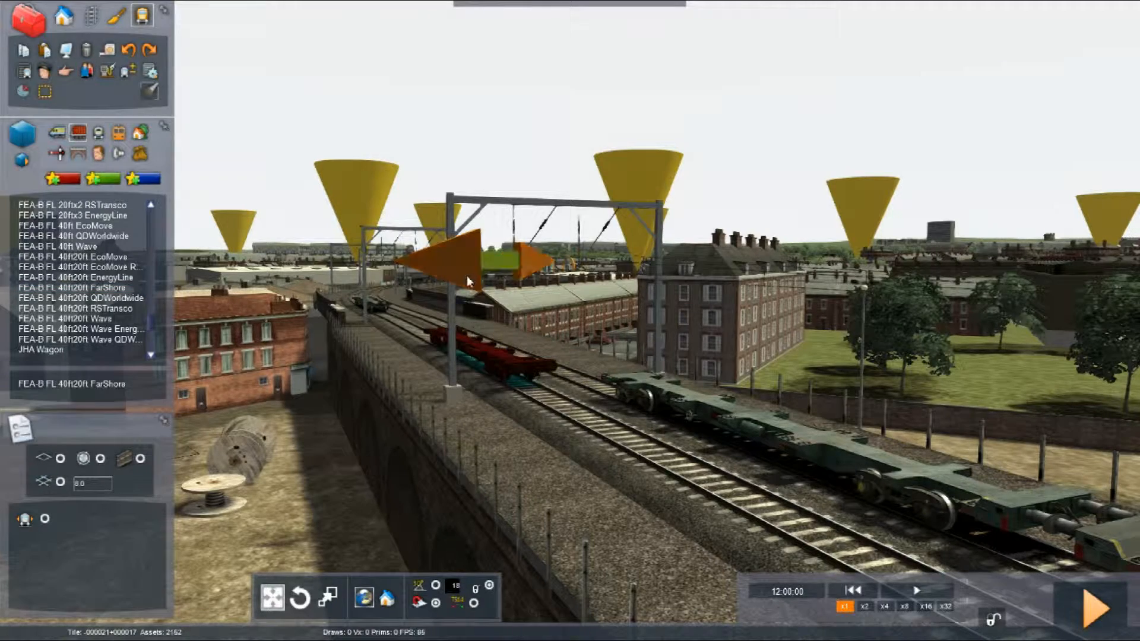
pyautogui.click(499, 343)
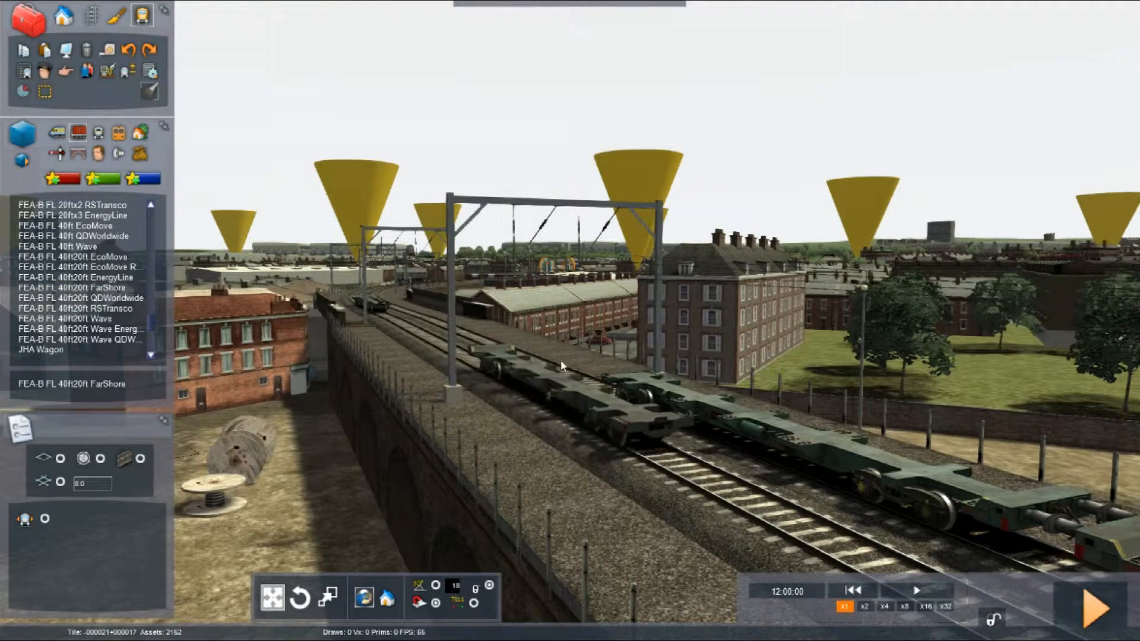
# Step: Place an FEA-B FL 20ftx2 RSTransco wagon on the track farther back along the viaduct, behind the container train
pyautogui.moveTo(468, 463); pyautogui.dragTo(357, 407, button='right')
pyautogui.press('Up')
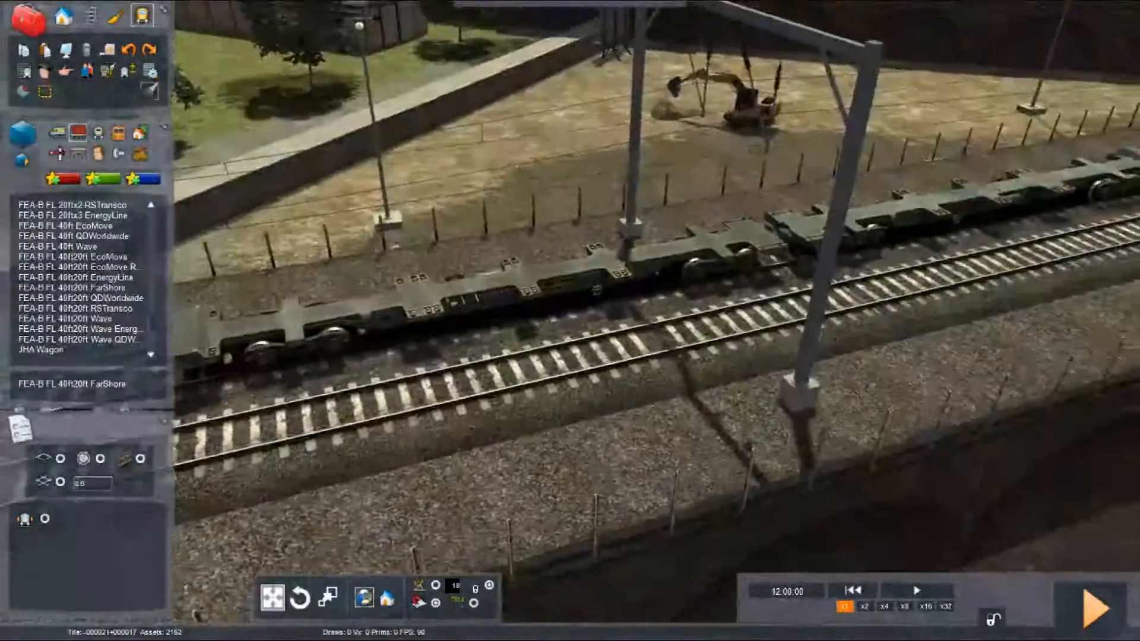
pyautogui.scroll(-5, 473, 285)
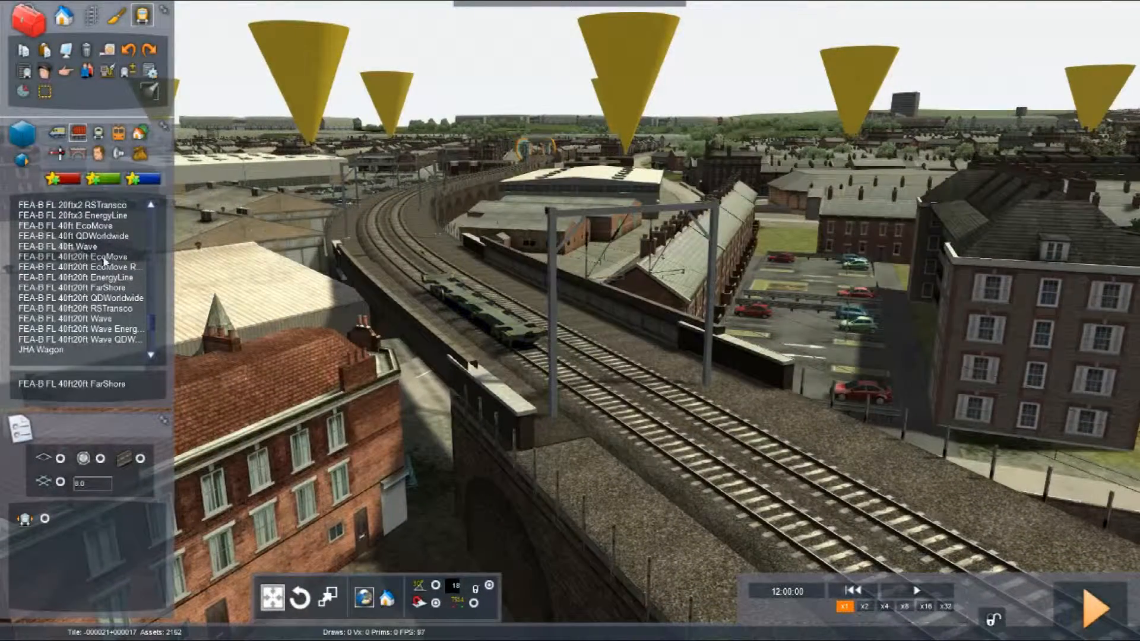
pyautogui.scroll(1, 98, 252)
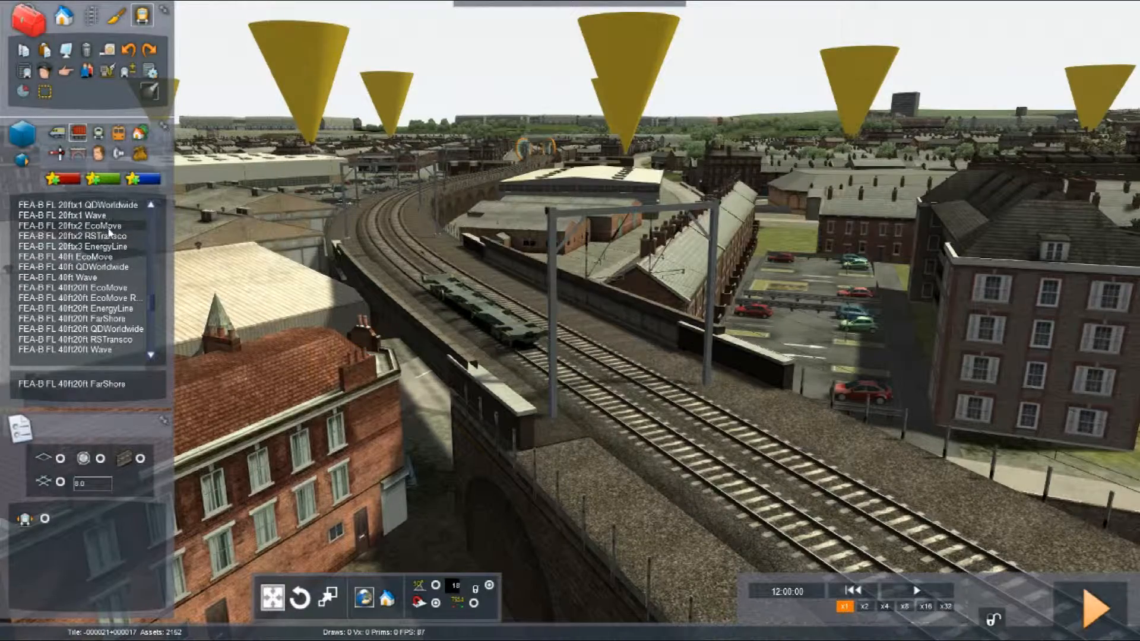
pyautogui.click(109, 237)
pyautogui.scroll(5, 479, 351)
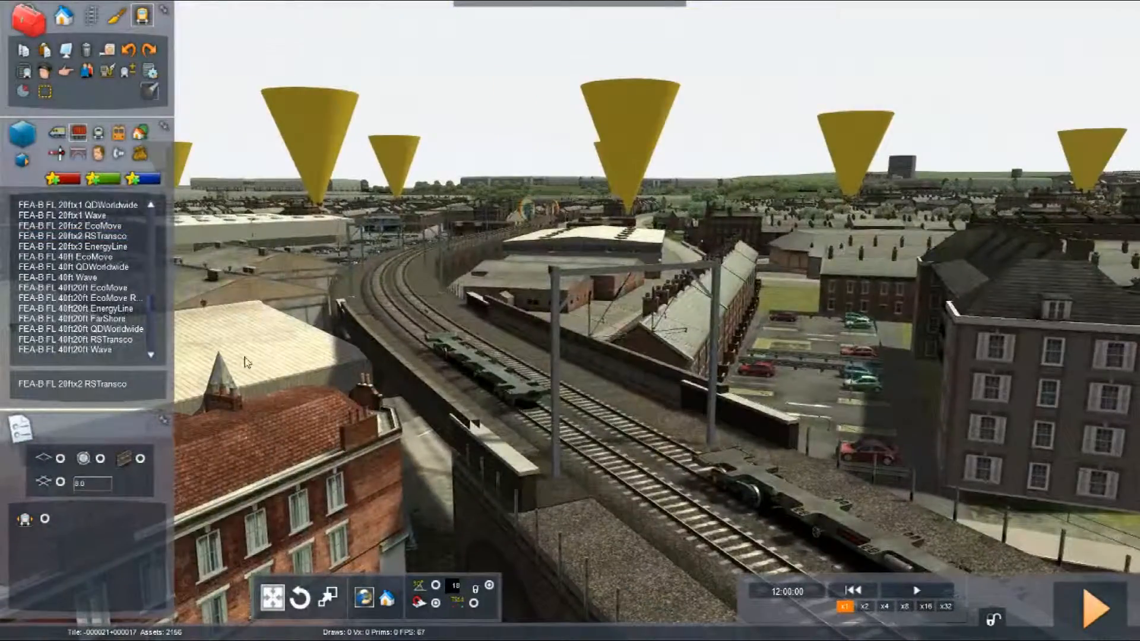
# Step: Place an FEA-B FL 20ftx1 Wave wagon on the near track and an FEA-B FL 40ft EcoMove wagon on the adjacent track
pyautogui.click(88, 216)
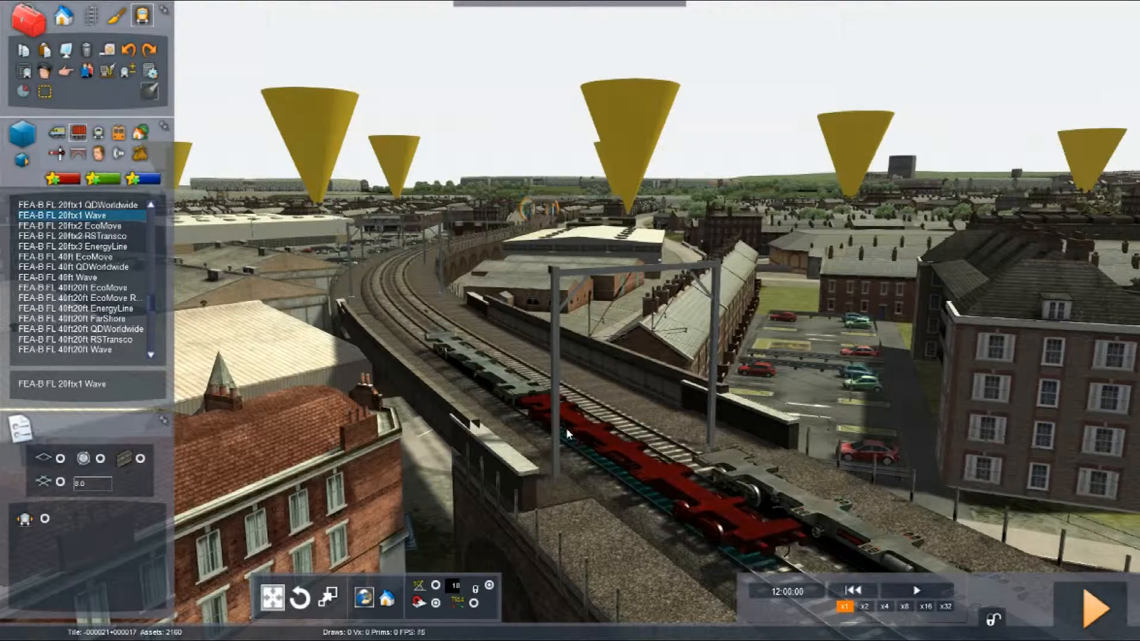
pyautogui.click(568, 435)
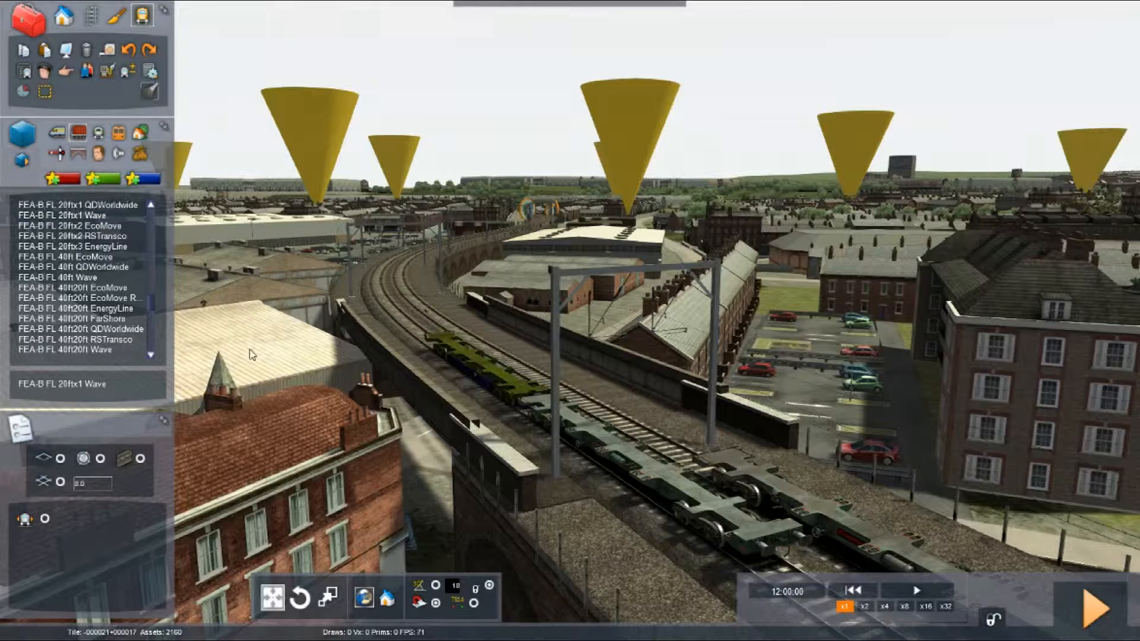
pyautogui.click(72, 256)
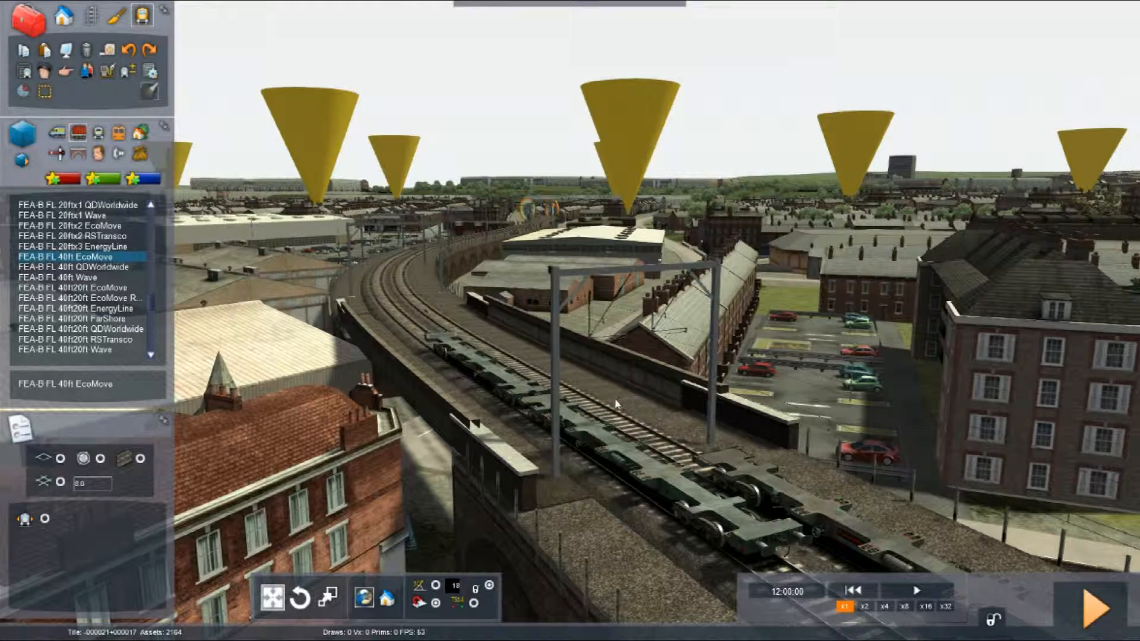
pyautogui.click(595, 401)
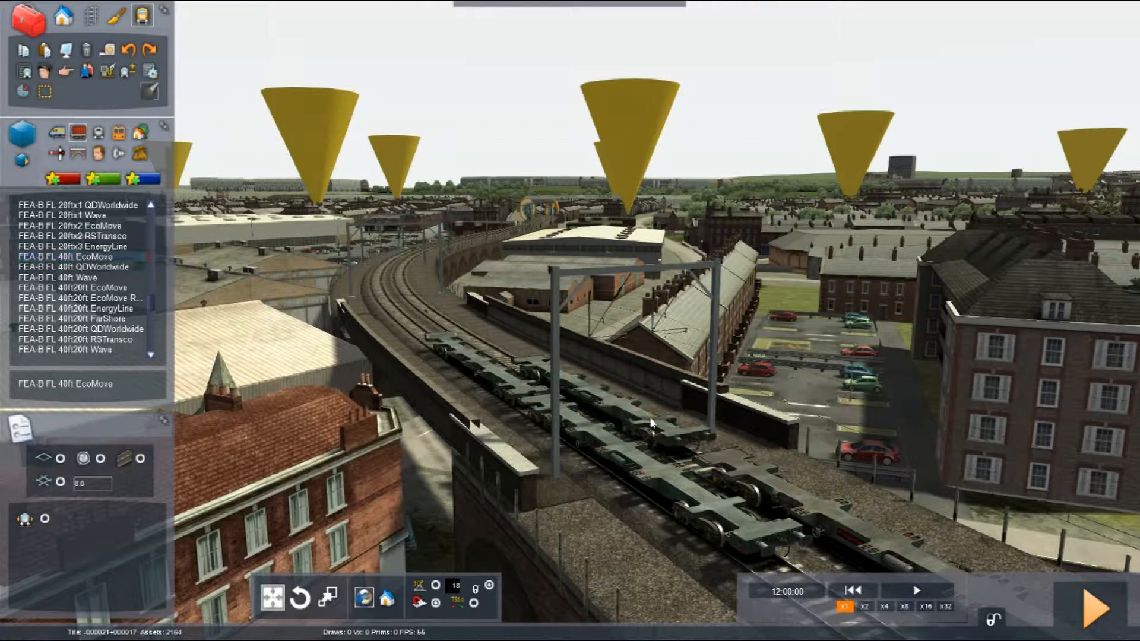
# Step: Close the 40ft EcoMove wagon up to the train's rear and shift the near-track Wave wagon farther back along the viaduct
pyautogui.click(628, 409)
pyautogui.moveTo(628, 408); pyautogui.dragTo(629, 460)
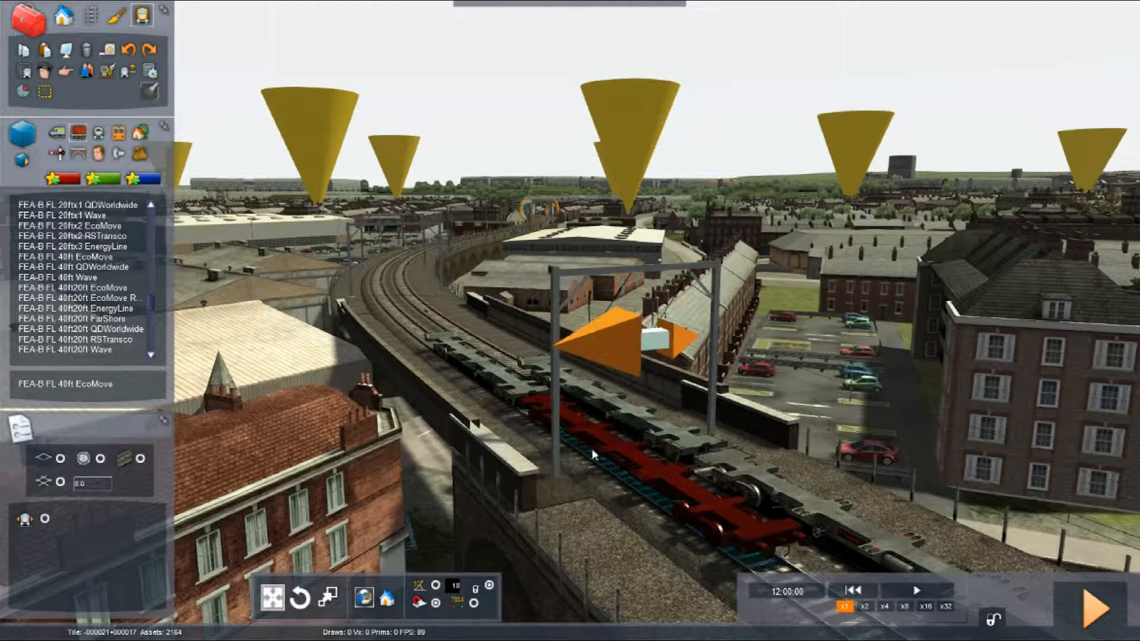
pyautogui.press('Delete')
pyautogui.hotkey('ctrl', 'z')
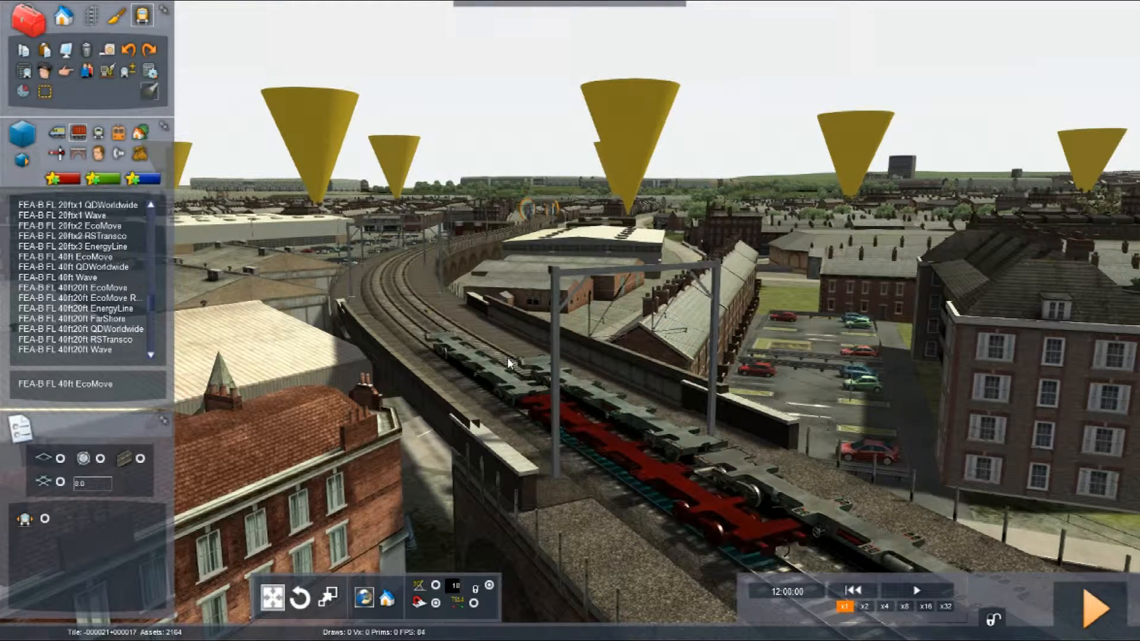
pyautogui.moveTo(554, 390); pyautogui.dragTo(489, 326)
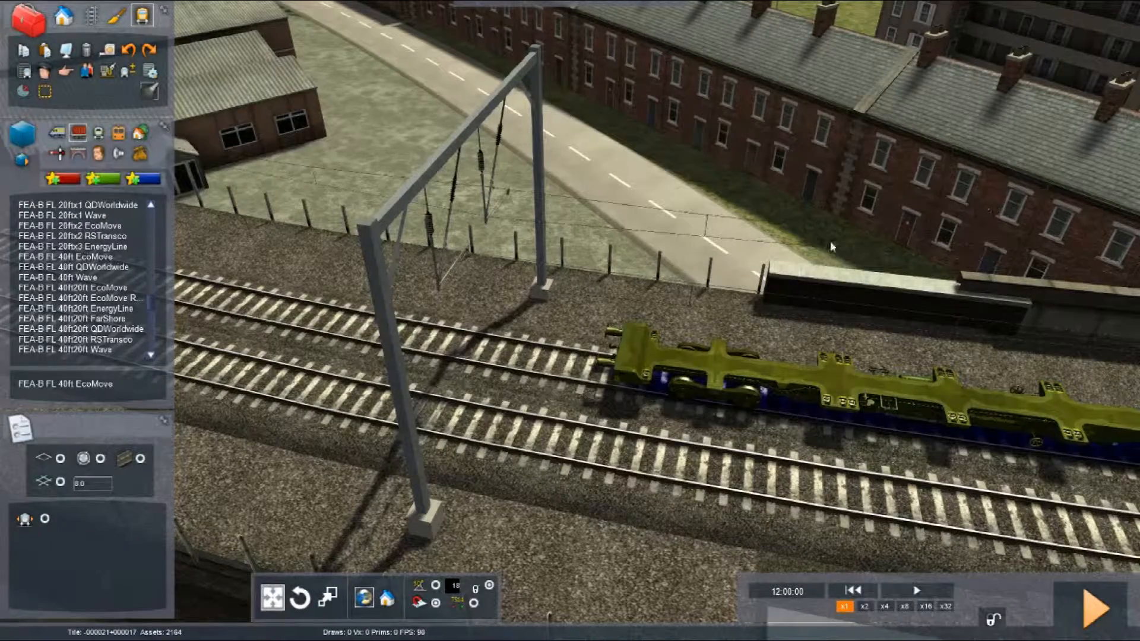
# Step: Place an FEA-B FL 40ft20ft EcoMove wagon on the track behind the train and couple it to the last wagon
pyautogui.scroll(2, 94, 257)
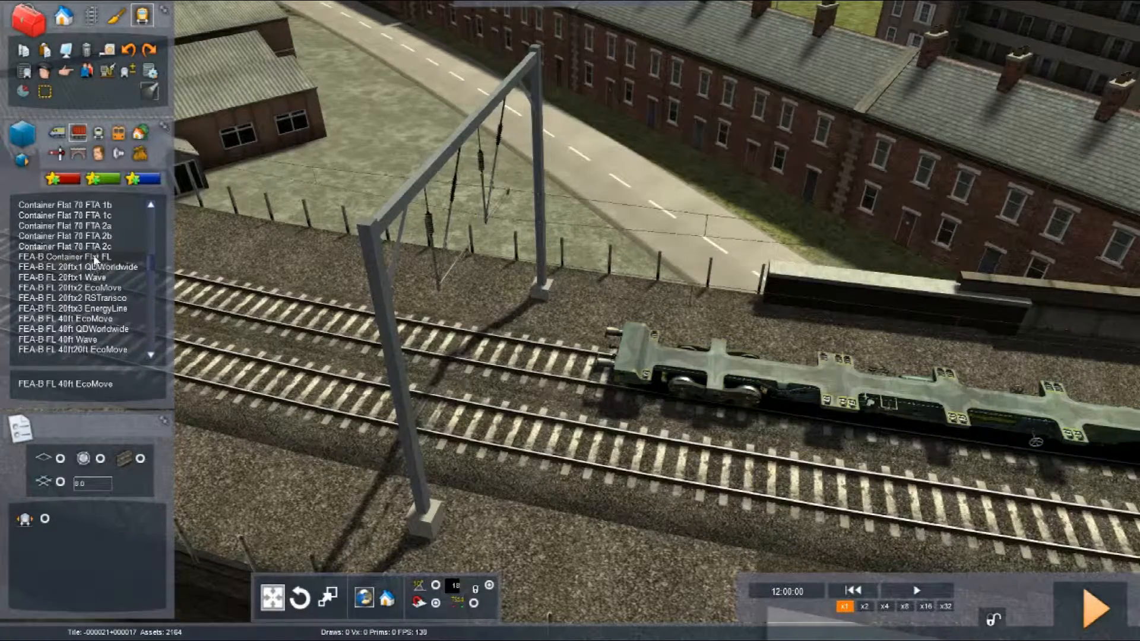
pyautogui.scroll(-4, 94, 255)
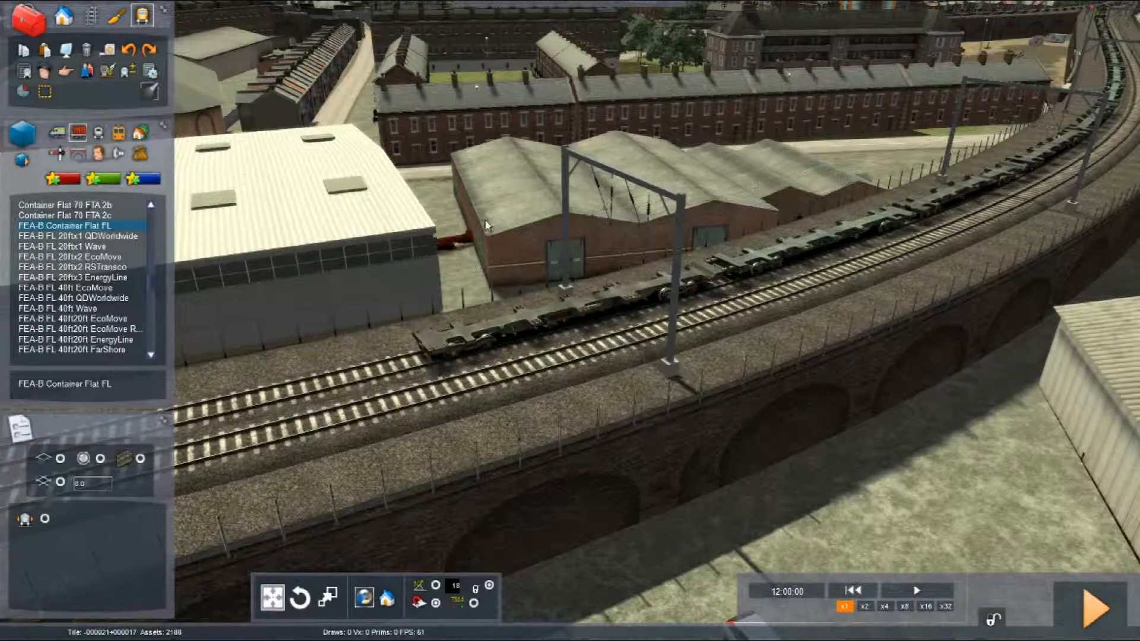
pyautogui.rightClick(472, 209)
pyautogui.moveTo(472, 209); pyautogui.dragTo(196, 237, button='right')
pyautogui.click(72, 319)
pyautogui.click(538, 316)
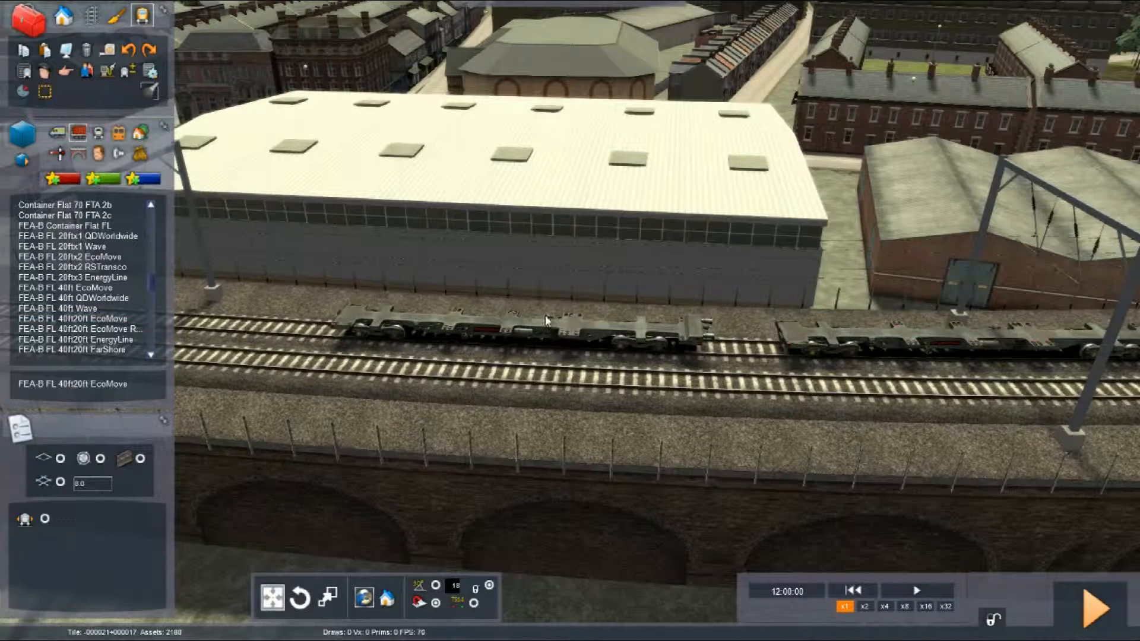
pyautogui.click(524, 322)
pyautogui.click(513, 244)
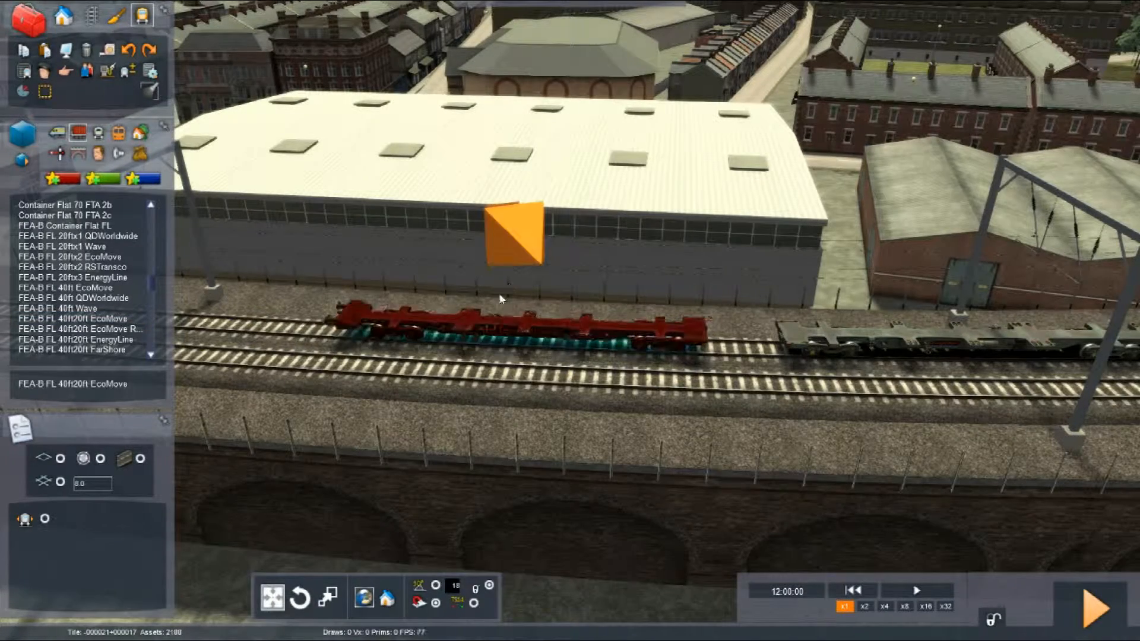
pyautogui.moveTo(496, 322); pyautogui.dragTo(651, 291)
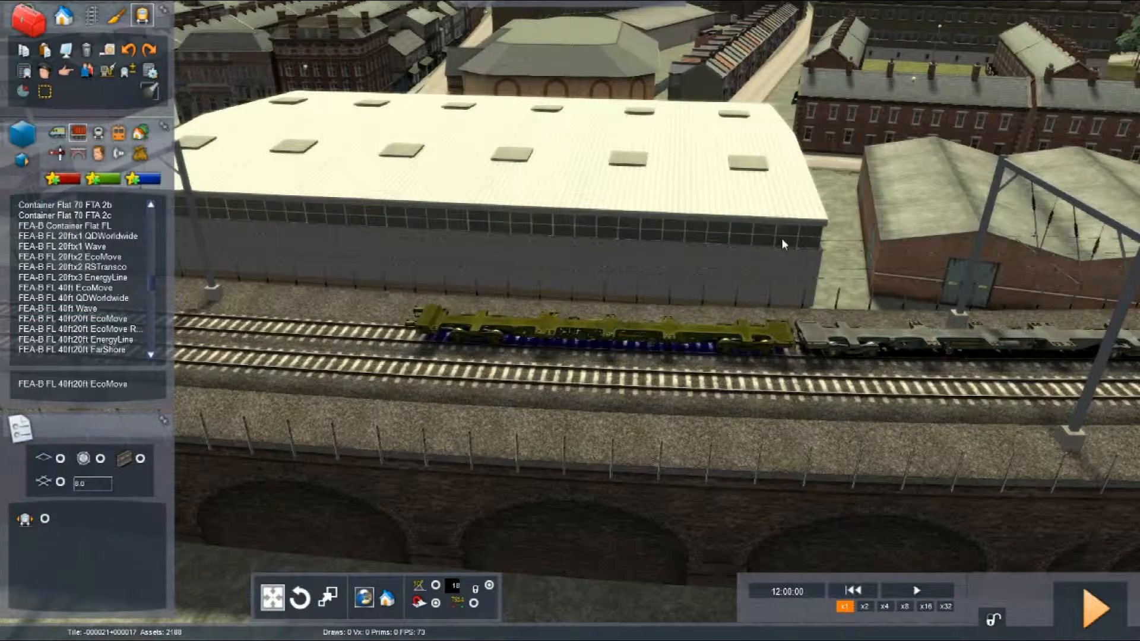
# Step: Load the coupled wagons with their containers through the properties of the rear EcoMove wagon
pyautogui.moveTo(782, 240); pyautogui.dragTo(989, 240, button='right')
pyautogui.doubleClick(522, 352)
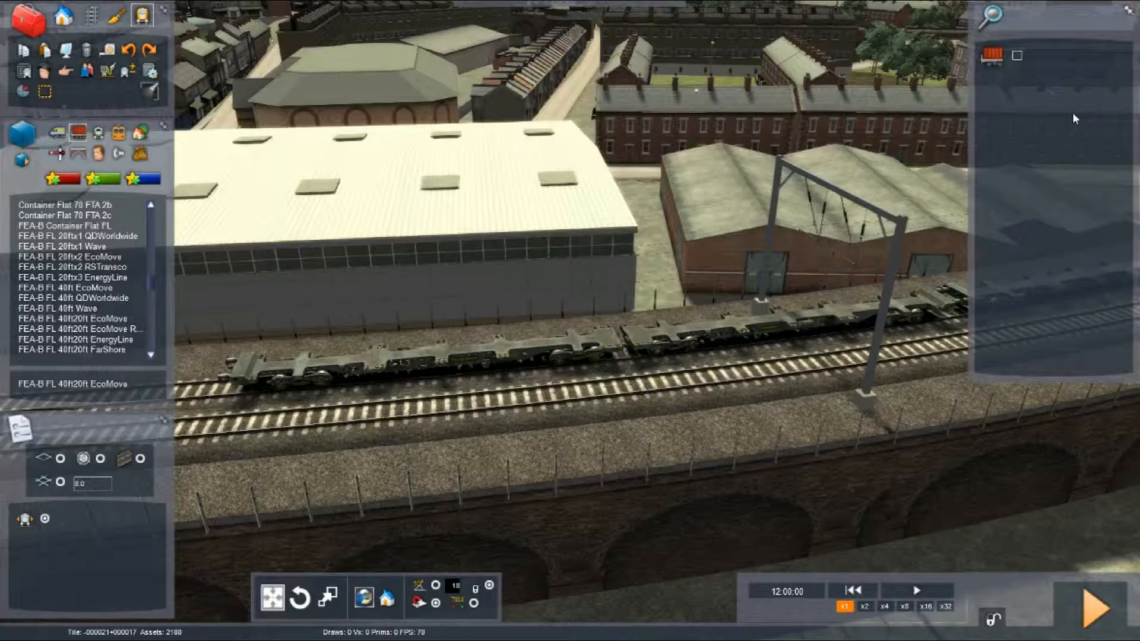
pyautogui.click(1021, 58)
pyautogui.click(763, 451)
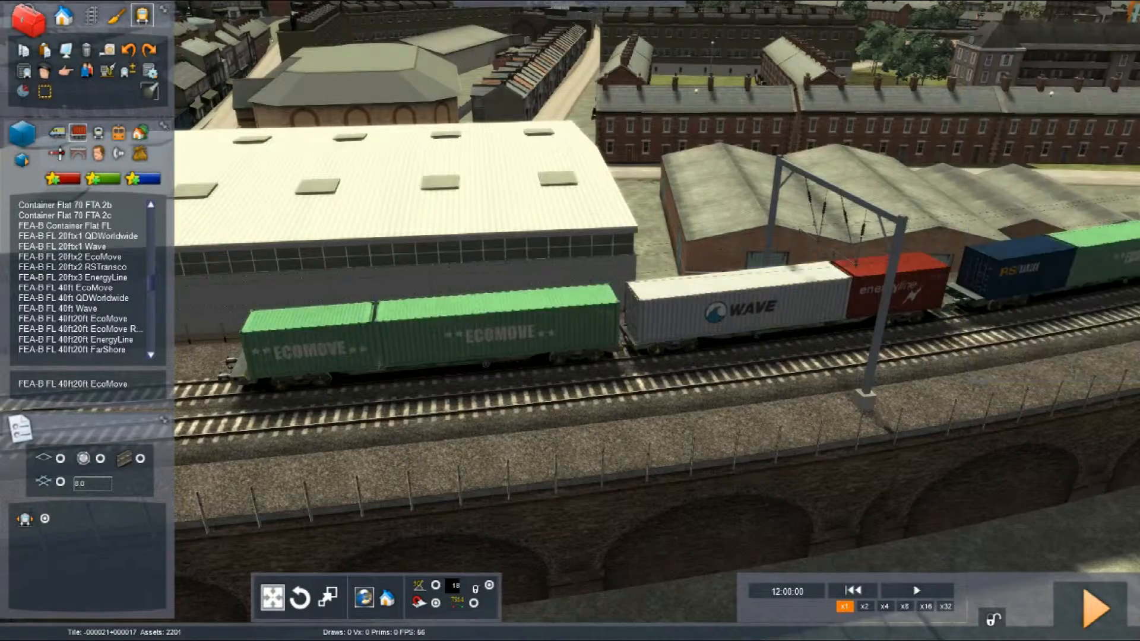
# Step: Examine the loaded train along the viaduct from its rear up to the Freightliner locomotive
pyautogui.moveTo(762, 451); pyautogui.dragTo(1045, 404, button='right')
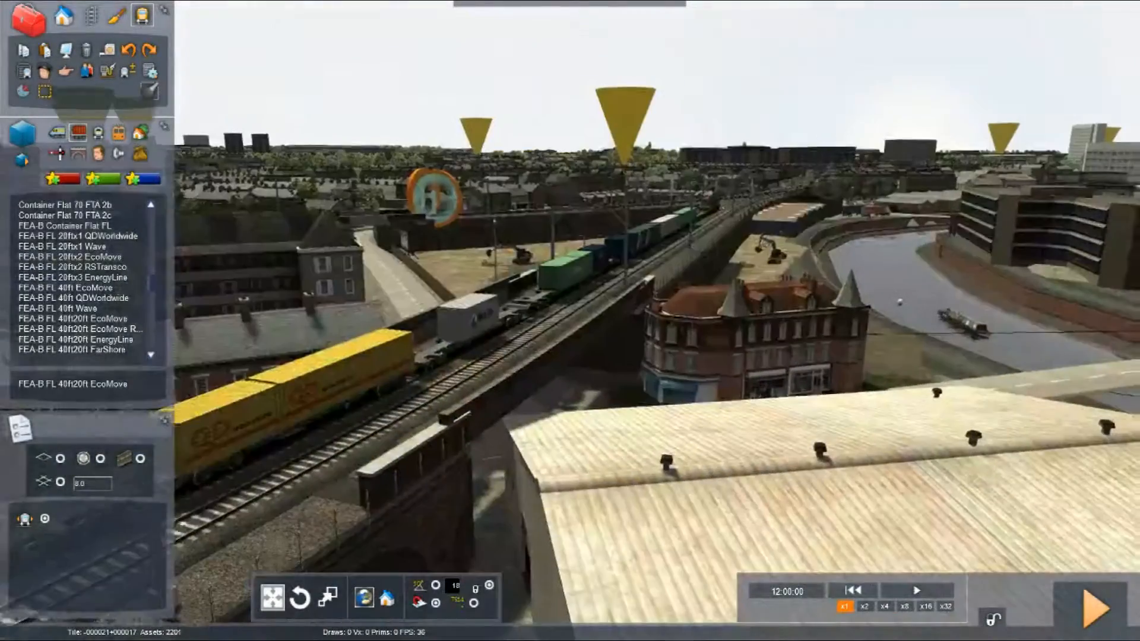
pyautogui.press('Up')
pyautogui.moveTo(721, 215); pyautogui.dragTo(489, 339, button='right')
pyautogui.press('Up')
pyautogui.press('Down')
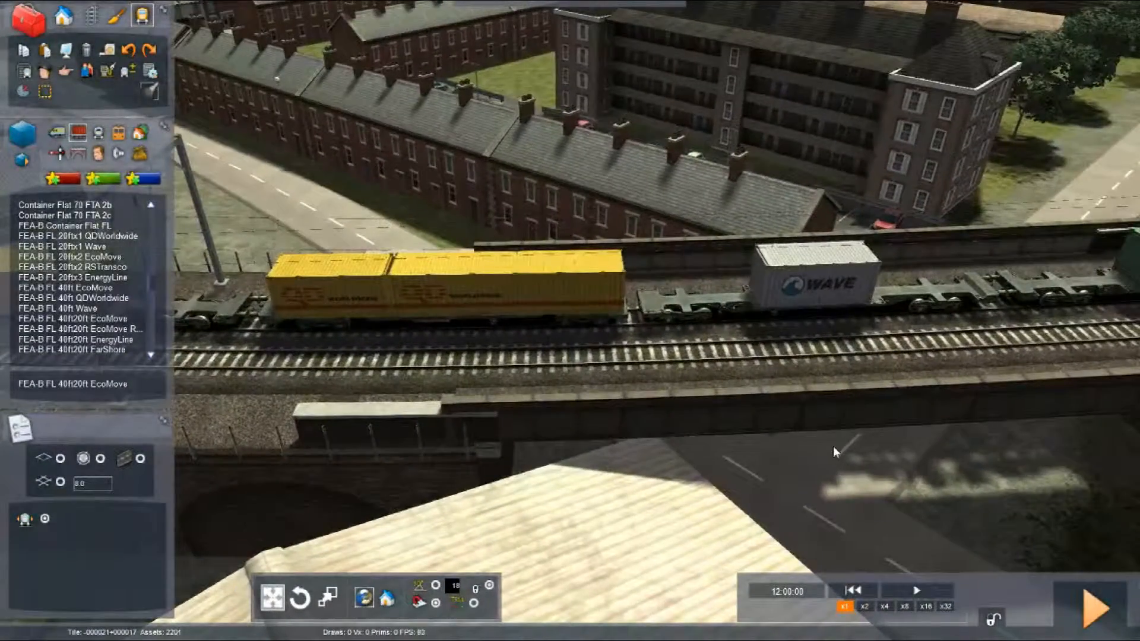
pyautogui.moveTo(833, 447); pyautogui.dragTo(1106, 358, button='right')
pyautogui.moveTo(653, 297); pyautogui.dragTo(208, 368, button='right')
pyautogui.press('Up')
pyautogui.press('Up')
pyautogui.moveTo(558, 443); pyautogui.dragTo(451, 398, button='right')
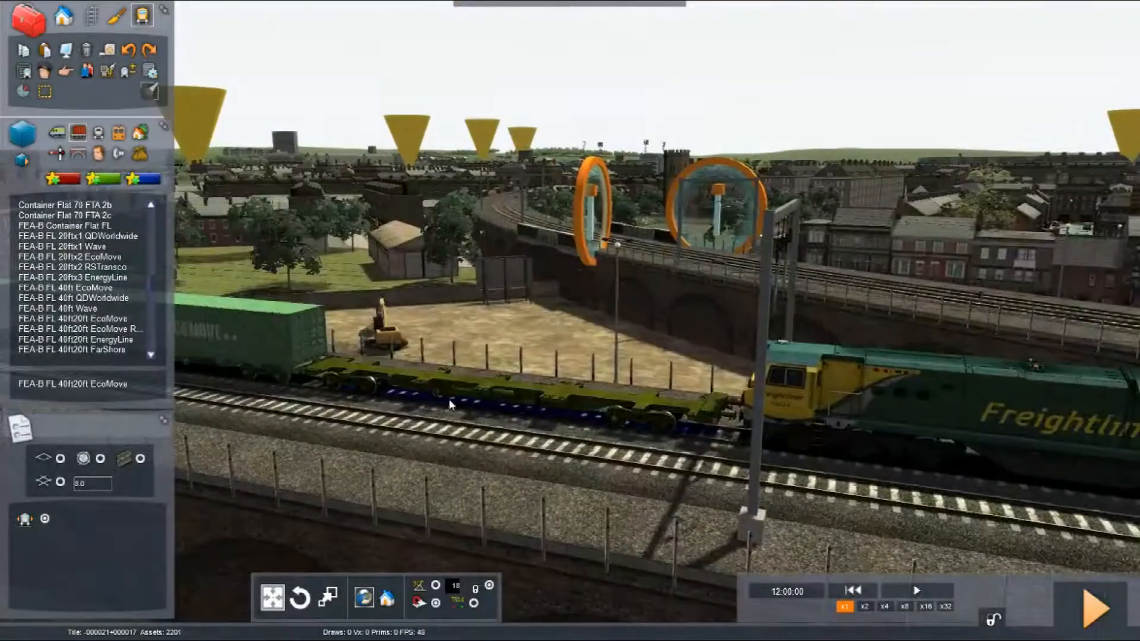
# Step: Delete the empty flat wagon coupled directly behind the Freightliner locomotive
pyautogui.click(455, 390)
pyautogui.click(547, 313)
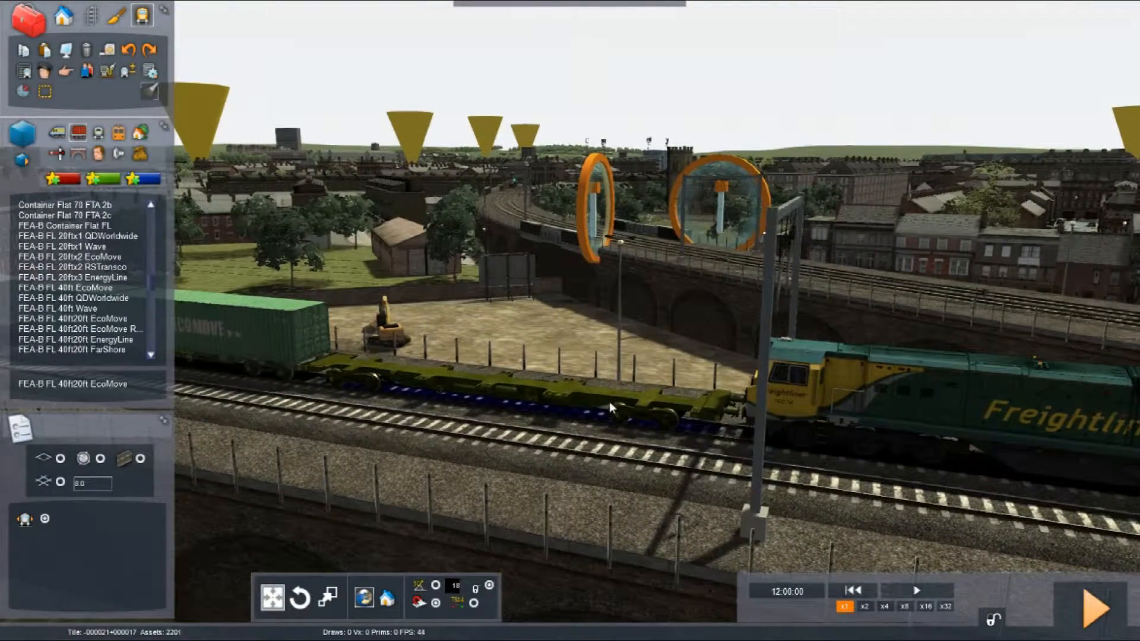
pyautogui.click(609, 402)
pyautogui.moveTo(631, 368)
pyautogui.mouseDown(button='right')
pyautogui.moveTo(392, 371)
pyautogui.moveTo(267, 332)
pyautogui.moveTo(451, 336)
pyautogui.moveTo(529, 386)
pyautogui.moveTo(606, 404)
pyautogui.moveTo(701, 380)
pyautogui.moveTo(801, 326)
pyautogui.moveTo(695, 397)
pyautogui.moveTo(621, 359)
pyautogui.mouseUp(button='right')
pyautogui.press('Up')
pyautogui.press('Up')
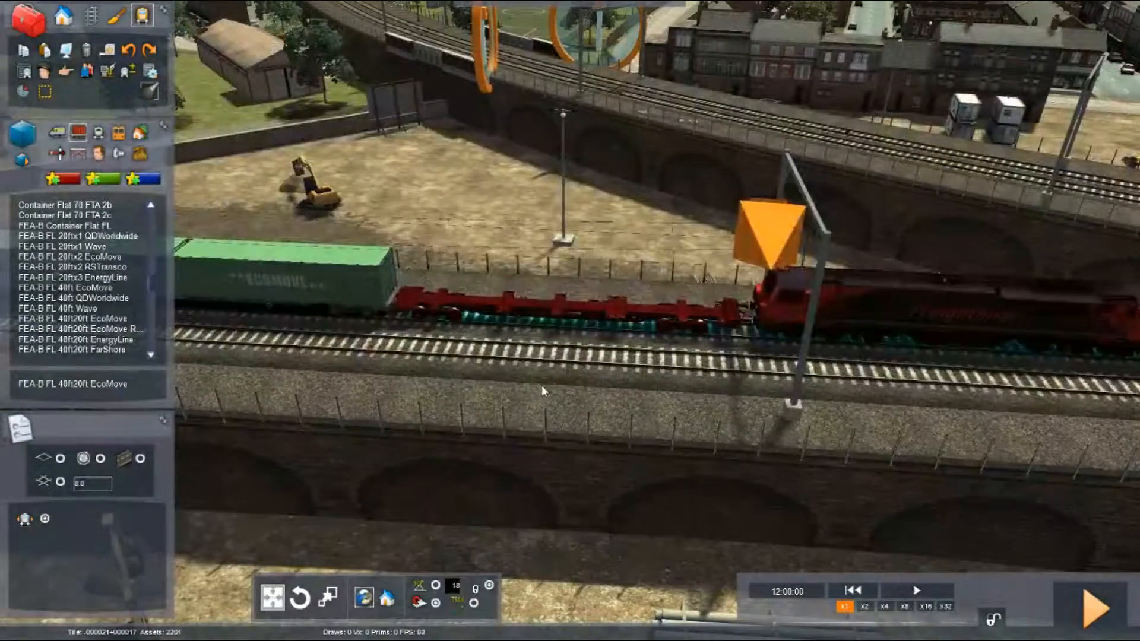
pyautogui.click(543, 386)
pyautogui.click(560, 308)
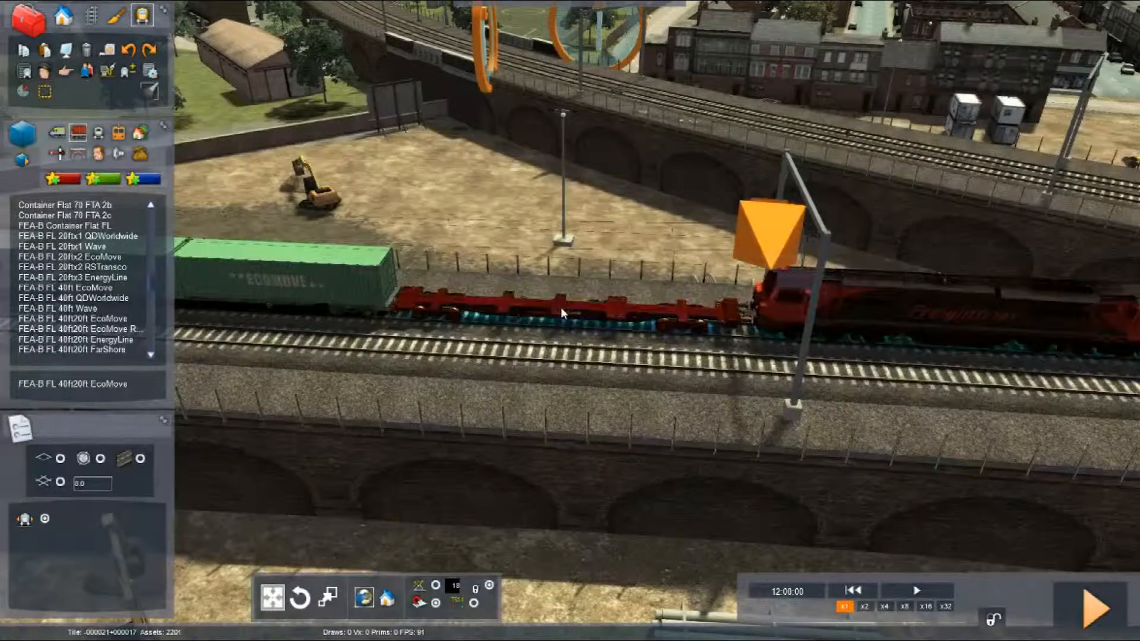
pyautogui.click(727, 256)
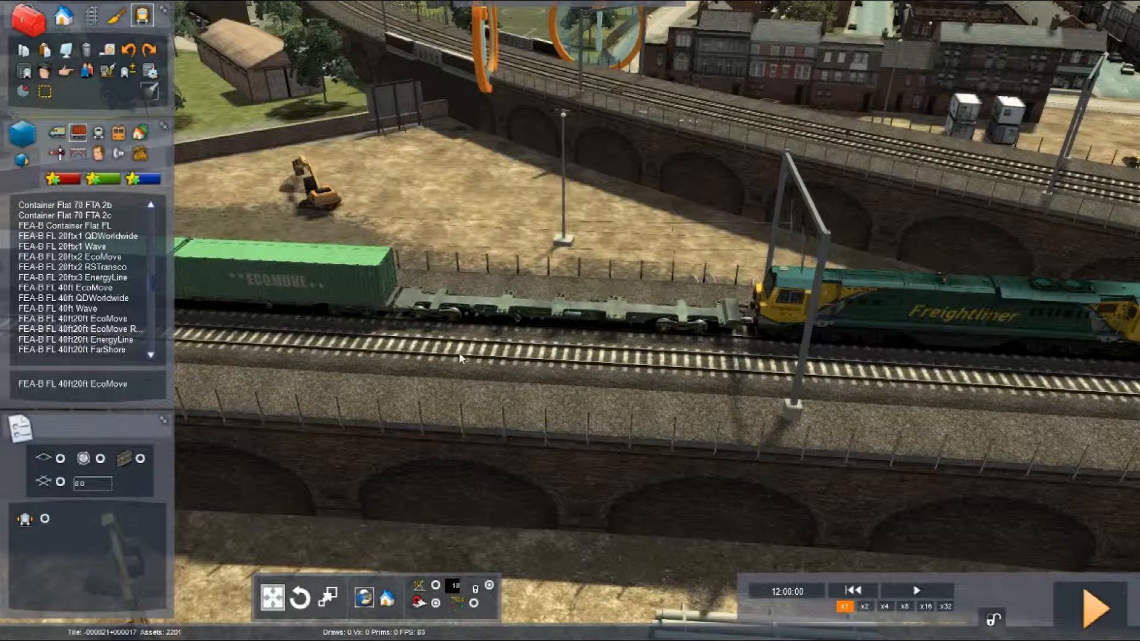
pyautogui.click(484, 308)
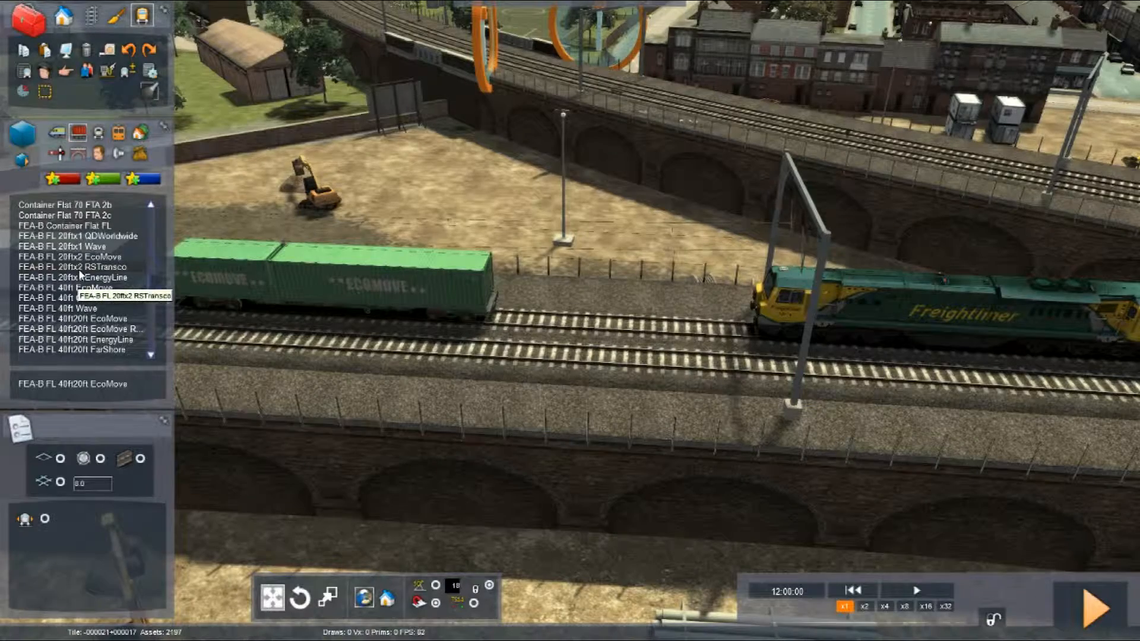
# Step: Insert an FEA-B FL 20ftx3 EnergyLine wagon between the locomotive and the first EcoMove wagon, and load its containers
pyautogui.click(105, 279)
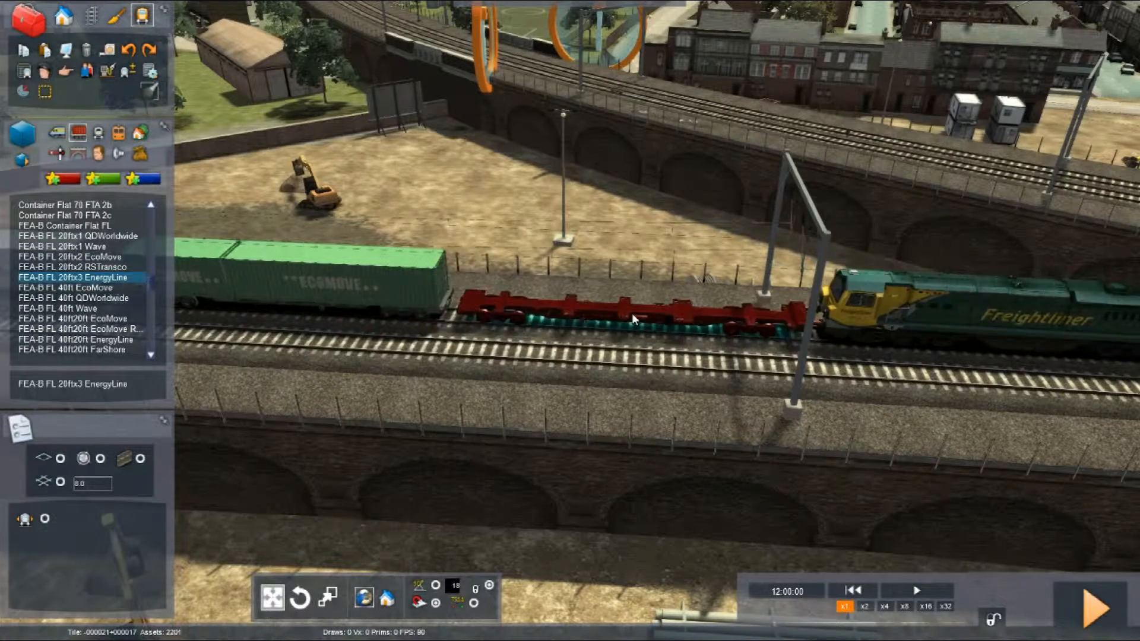
pyautogui.click(649, 309)
pyautogui.click(562, 321)
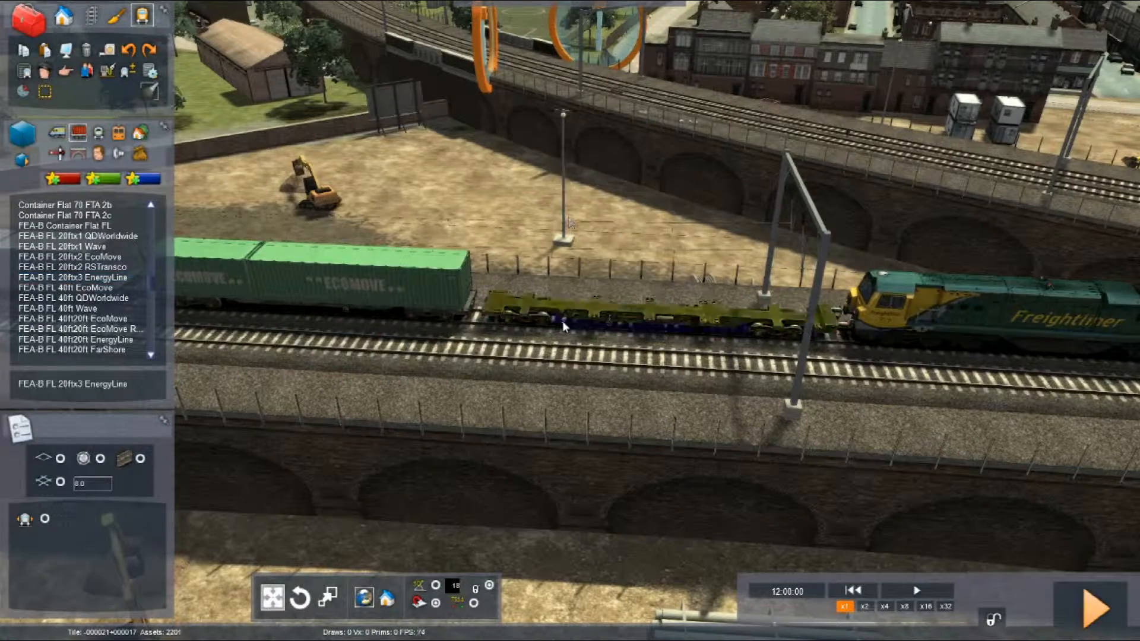
pyautogui.click(1030, 170)
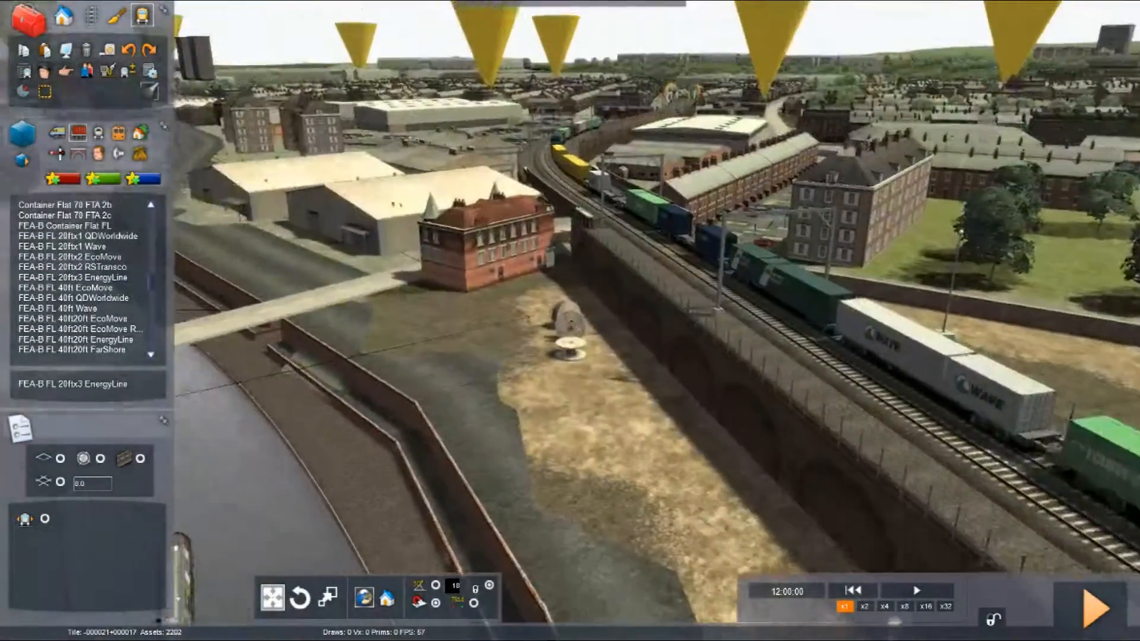
# Step: Look over the assembled container train from several viewpoints along the viaduct
pyautogui.press('Up')
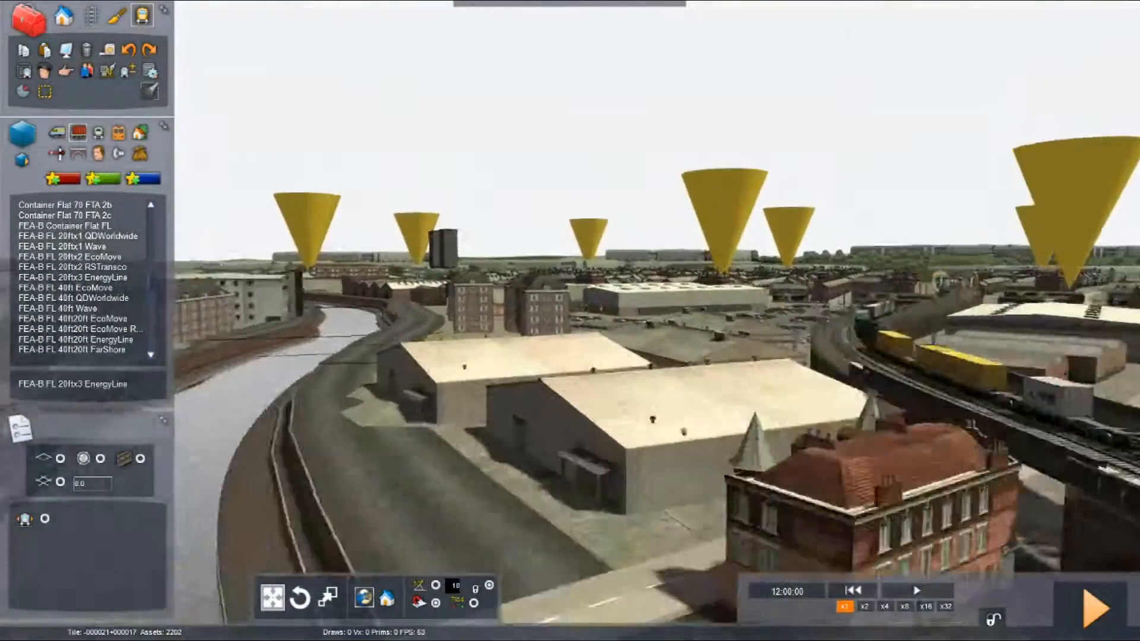
pyautogui.press('Right')
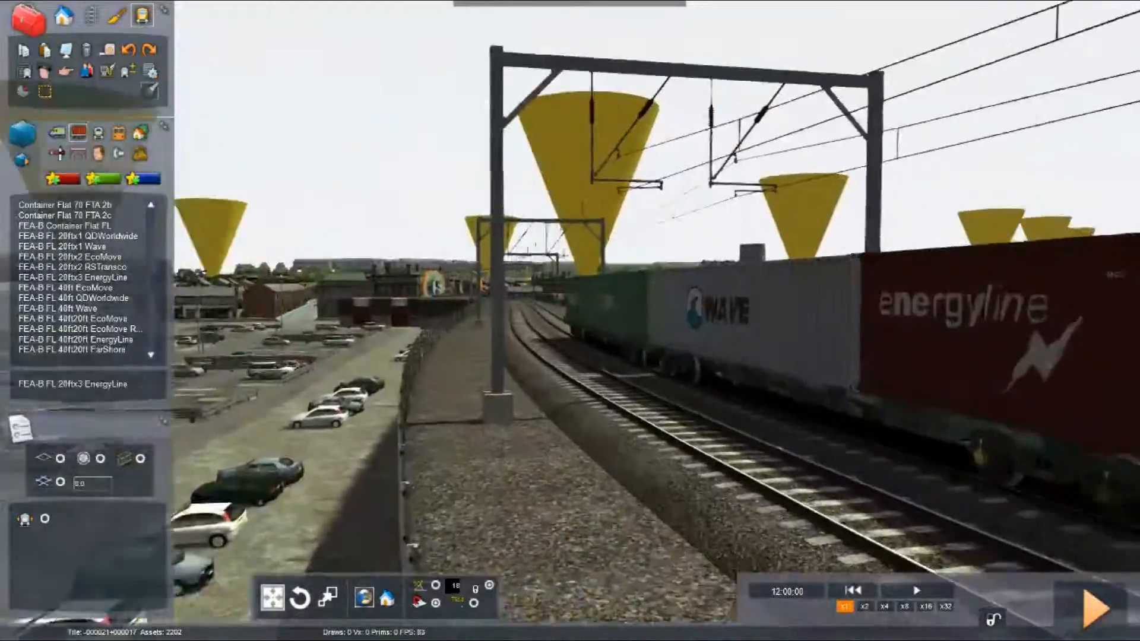
pyautogui.press('pageup')
pyautogui.press('Down')
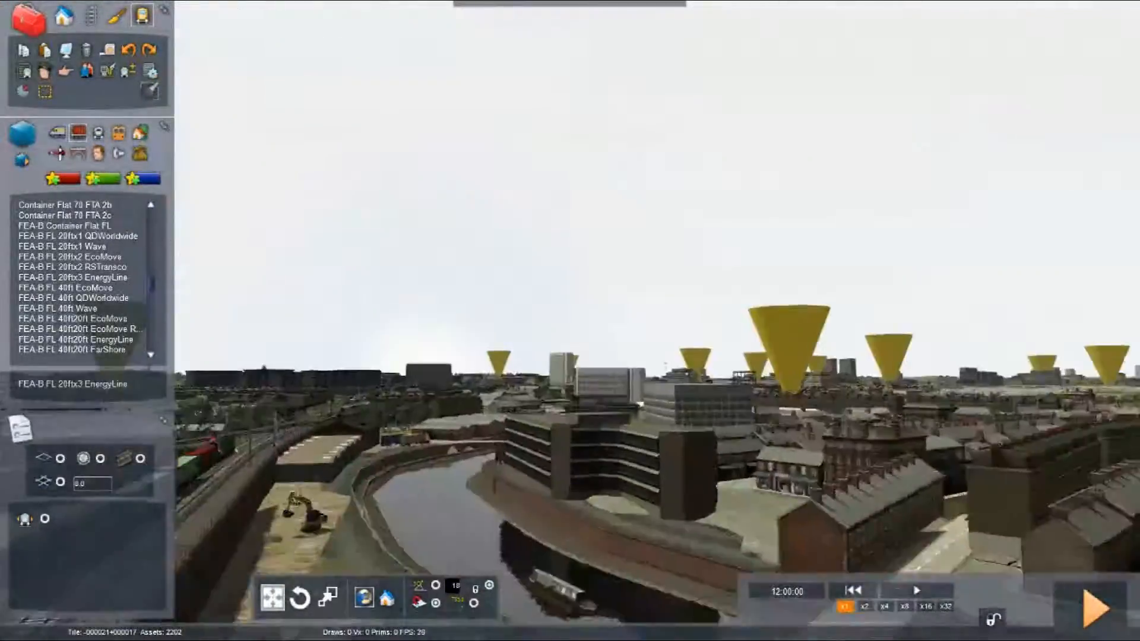
pyautogui.press('Down')
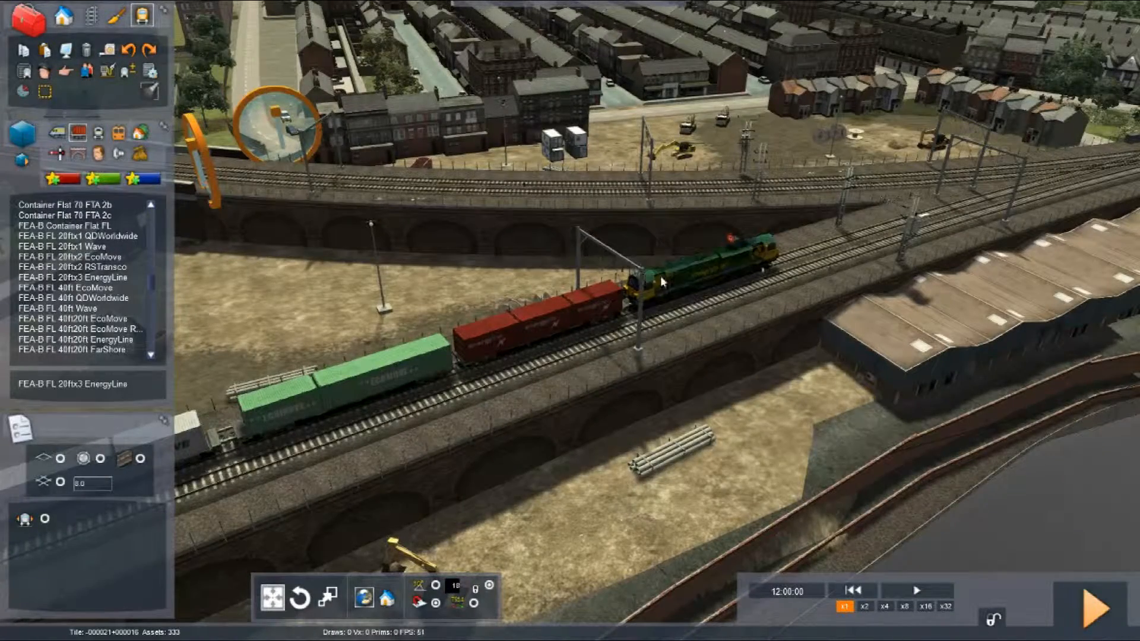
pyautogui.press('Down')
pyautogui.press('Down')
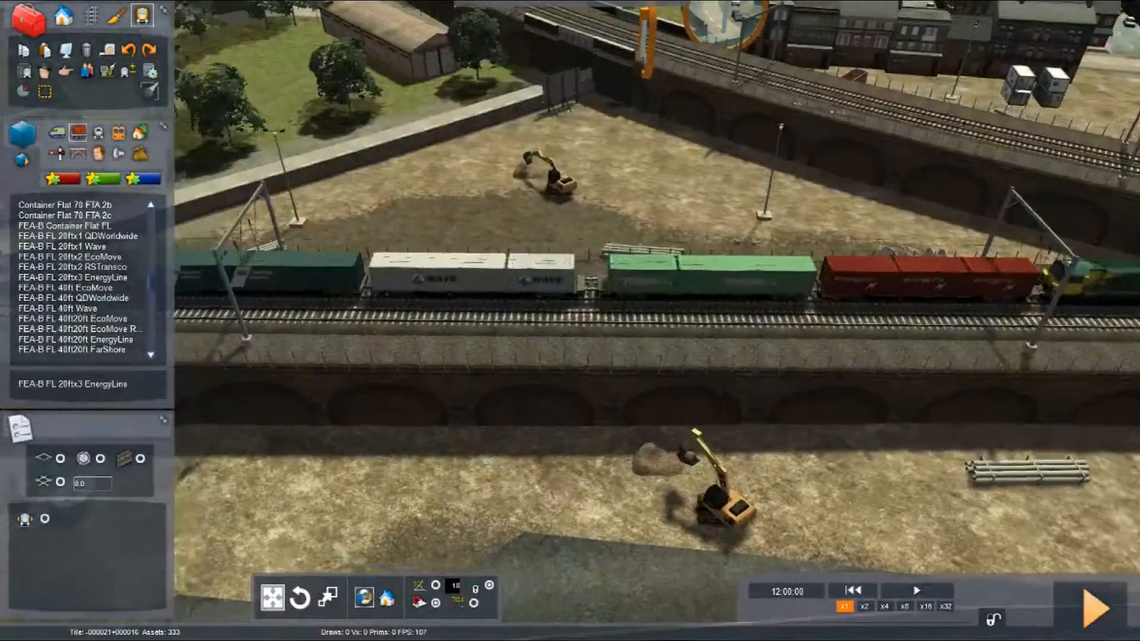
pyautogui.press('Left')
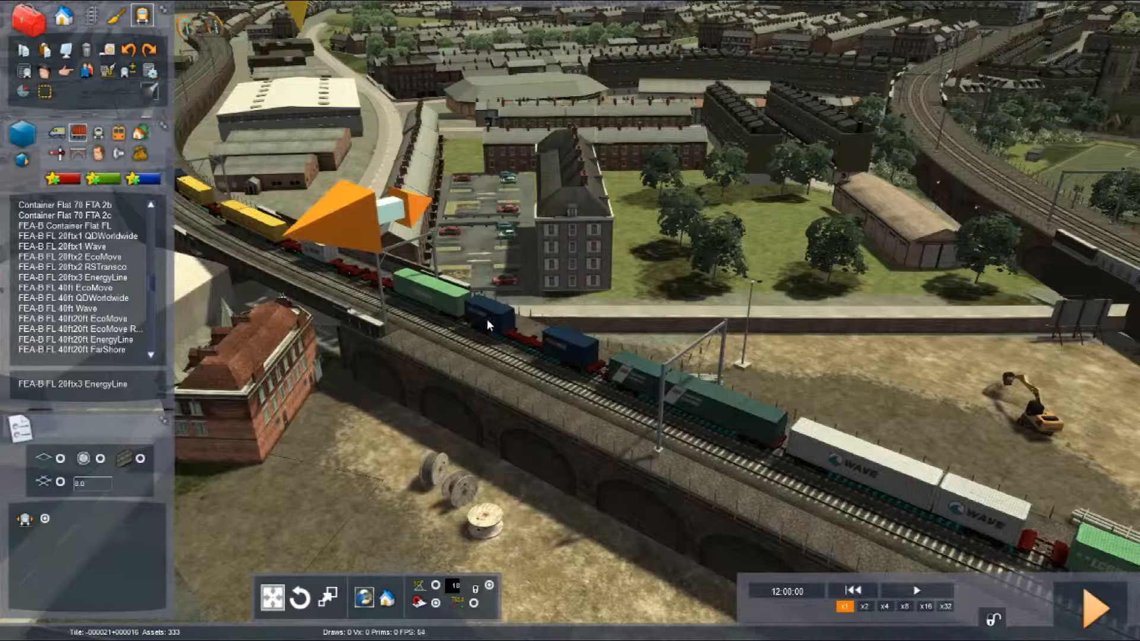
# Step: Reposition the complete container train along its viaduct track, checking where the locomotive stands
pyautogui.moveTo(487, 319); pyautogui.dragTo(197, 190)
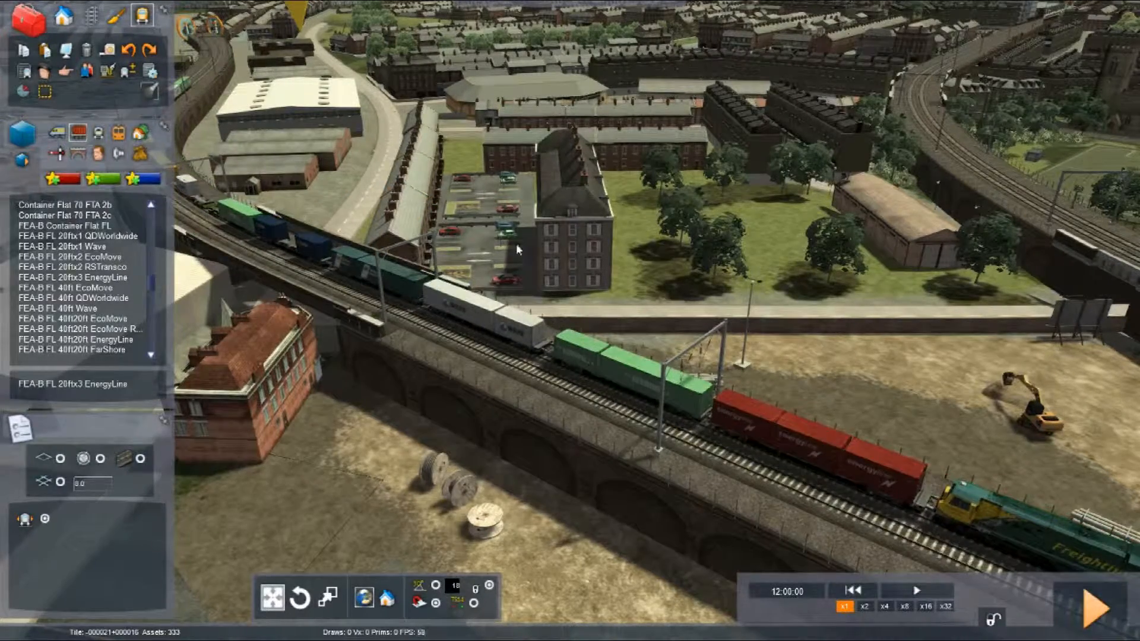
pyautogui.moveTo(516, 245); pyautogui.dragTo(781, 313, button='right')
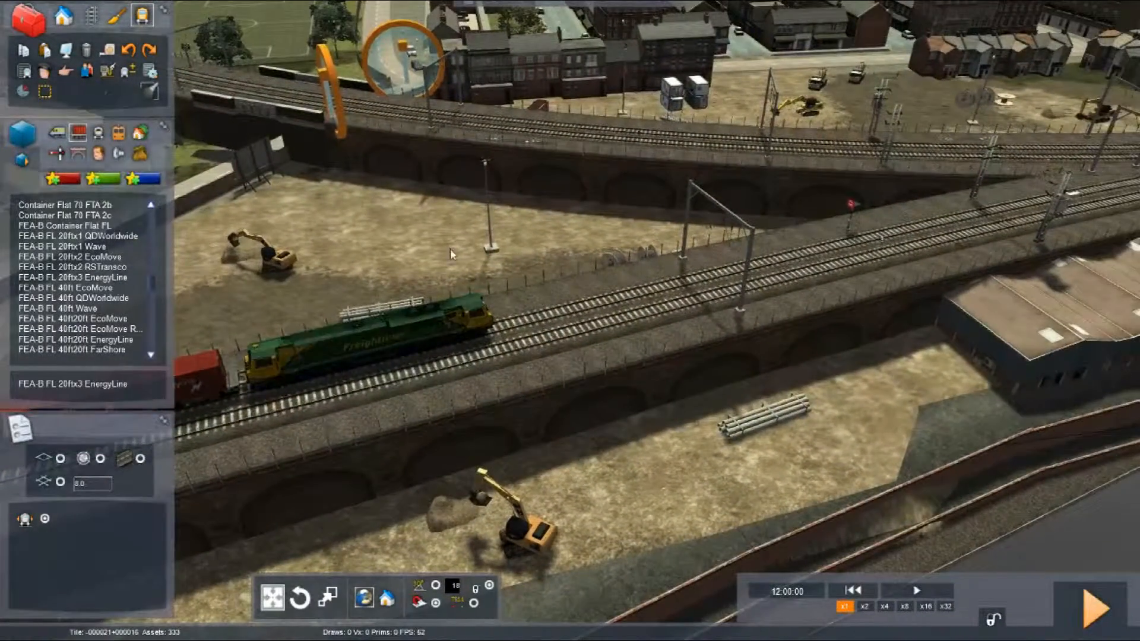
pyautogui.moveTo(402, 351); pyautogui.dragTo(440, 249, button='right')
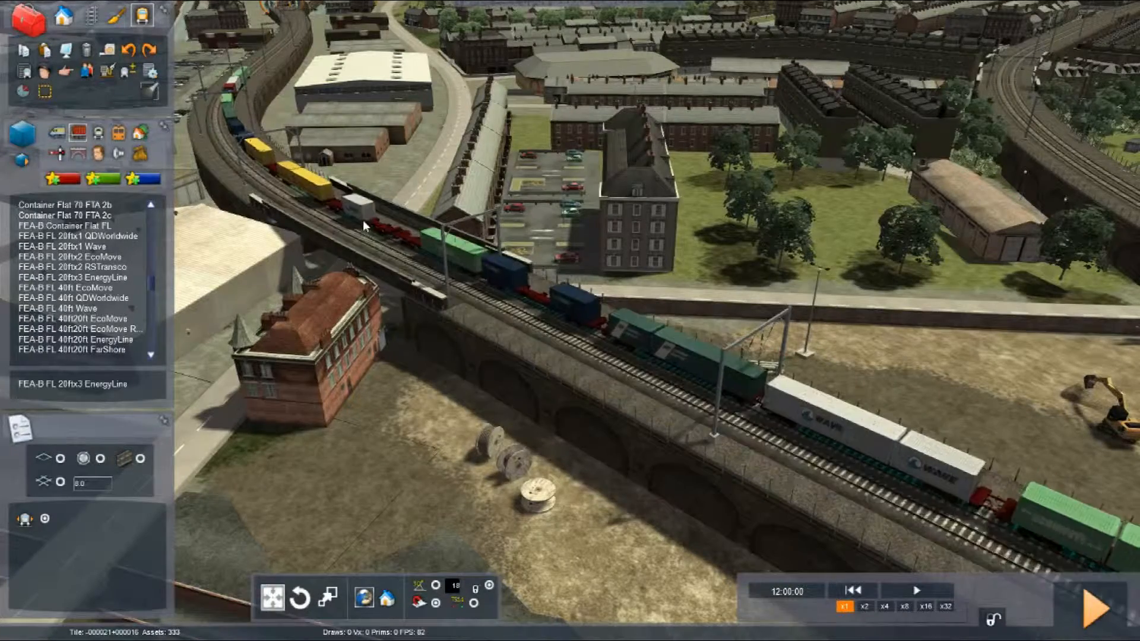
pyautogui.moveTo(336, 190); pyautogui.dragTo(332, 204)
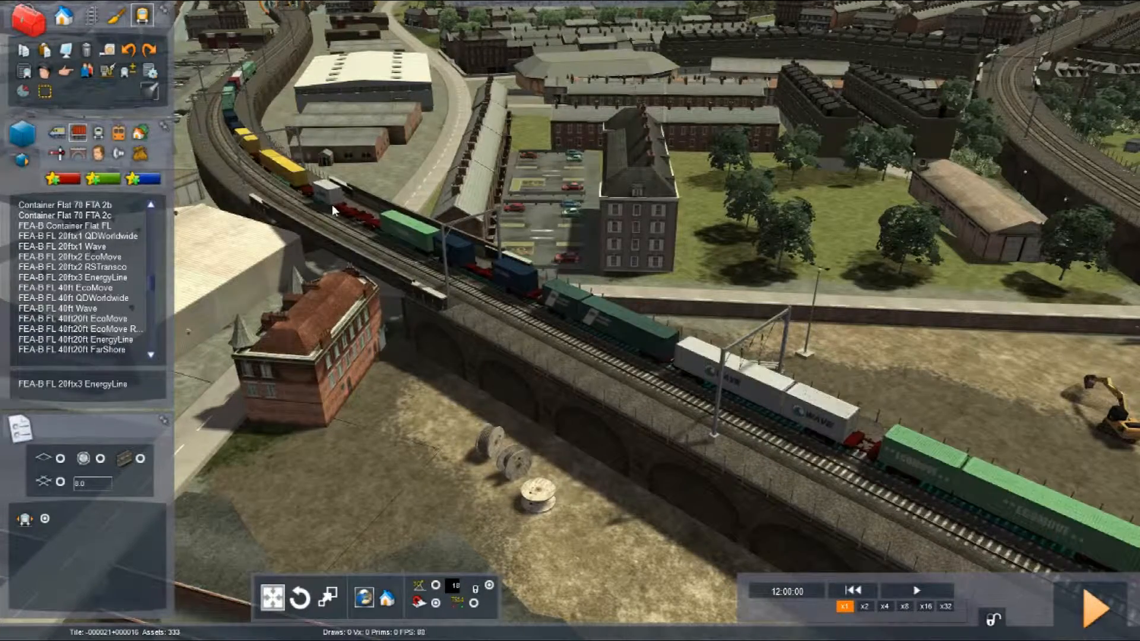
# Step: Assign a driver to the Freightliner locomotive at the head of the container train
pyautogui.moveTo(333, 204); pyautogui.dragTo(892, 339, button='right')
pyautogui.moveTo(643, 405); pyautogui.dragTo(653, 481, button='right')
pyautogui.scroll(-10, 653, 356)
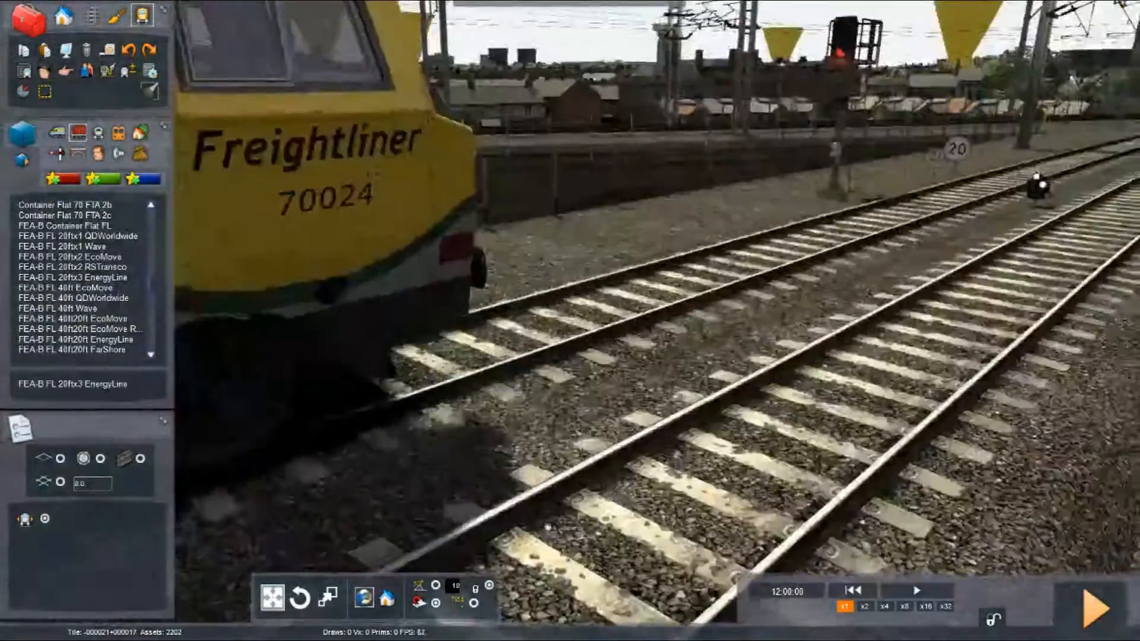
pyautogui.moveTo(654, 356); pyautogui.dragTo(682, 386, button='right')
pyautogui.press('Up')
pyautogui.press('Up')
pyautogui.moveTo(178, 383); pyautogui.dragTo(213, 389, button='right')
pyautogui.press('Down')
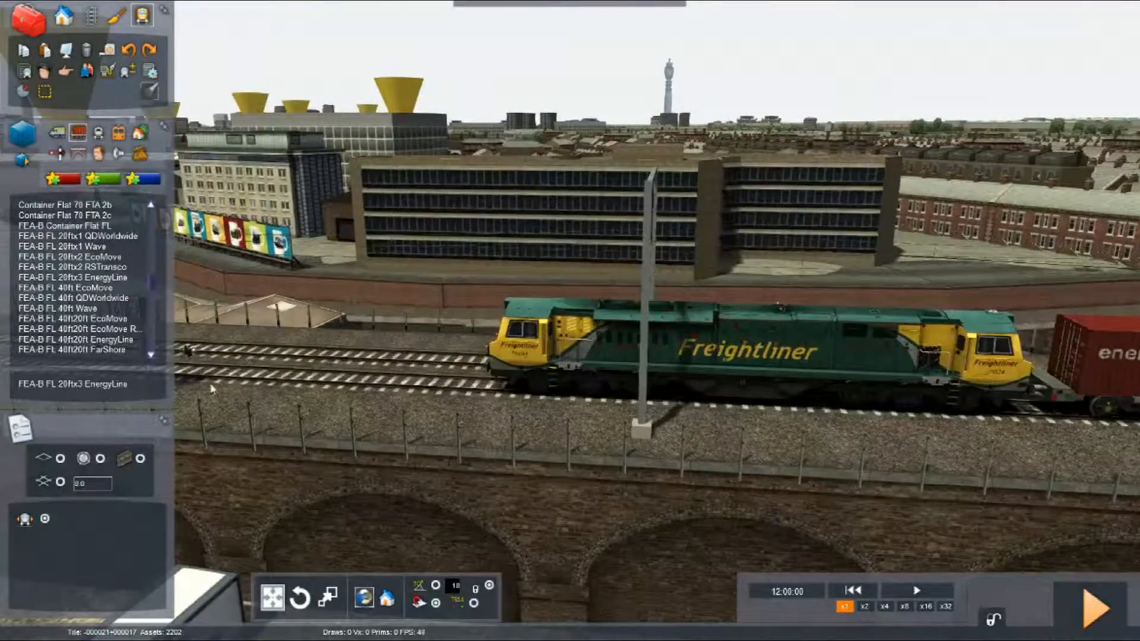
pyautogui.click(45, 73)
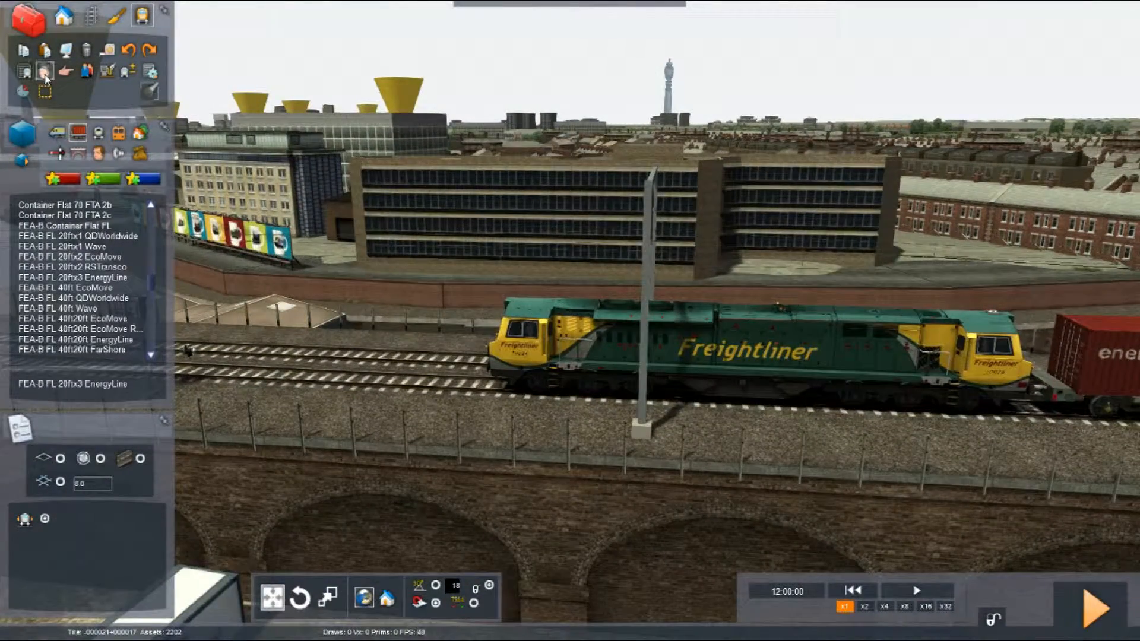
pyautogui.click(761, 358)
pyautogui.moveTo(613, 482)
pyautogui.mouseDown(button='right')
pyautogui.moveTo(308, 398)
pyautogui.moveTo(499, 452)
pyautogui.moveTo(594, 460)
pyautogui.moveTo(598, 486)
pyautogui.mouseUp(button='right')
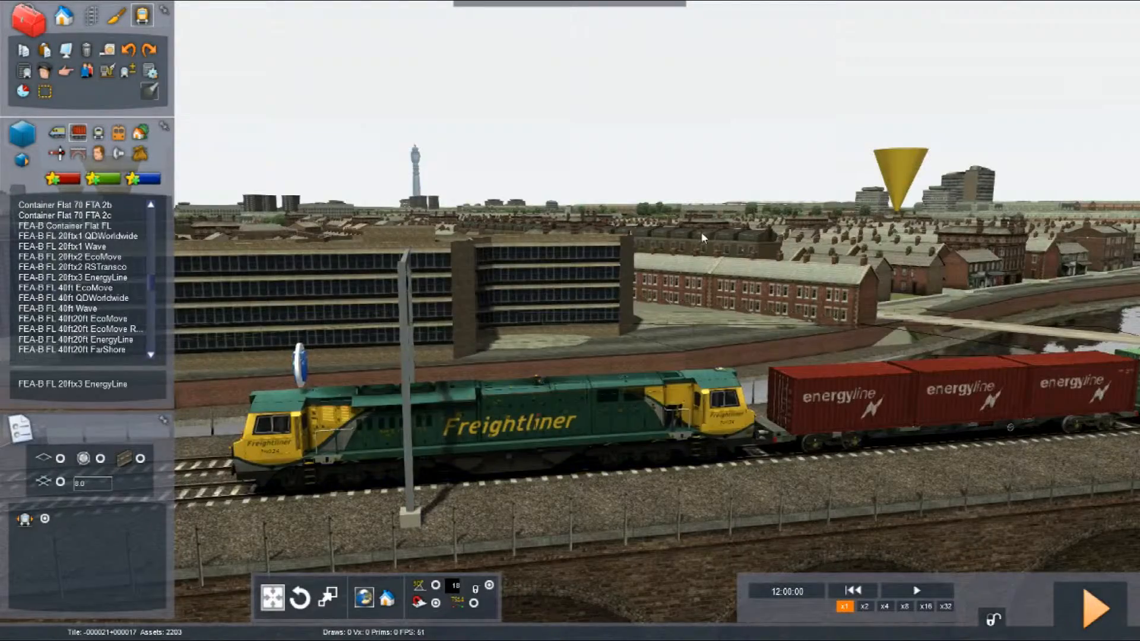
# Step: Examine the line around the locomotive, the nearby station platforms and the portals at the end of the viaduct
pyautogui.moveTo(702, 237); pyautogui.dragTo(1040, 238, button='right')
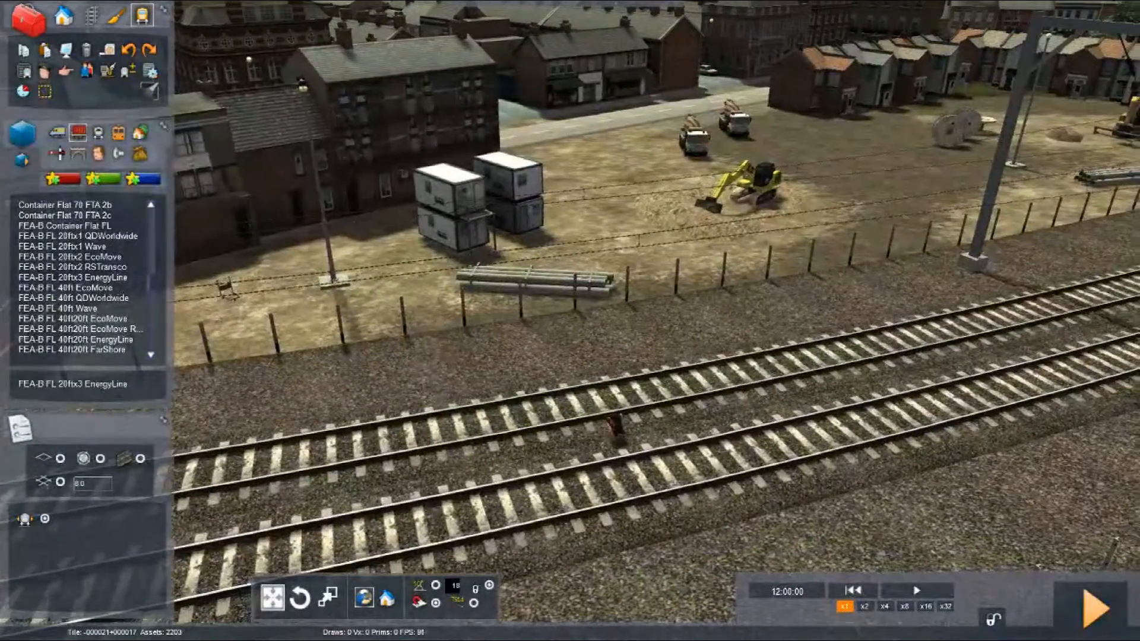
pyautogui.moveTo(594, 344); pyautogui.dragTo(998, 250, button='right')
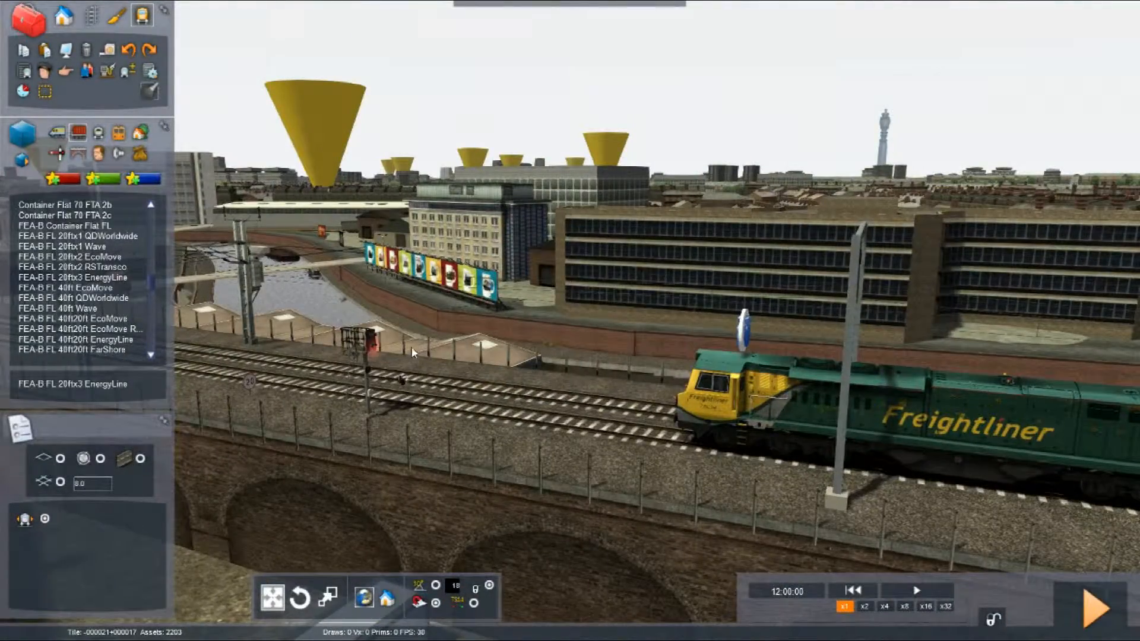
pyautogui.moveTo(413, 351); pyautogui.dragTo(12, 347, button='right')
pyautogui.press('Up')
pyautogui.moveTo(509, 224); pyautogui.dragTo(576, 263, button='right')
pyautogui.press('Up')
pyautogui.press('Up')
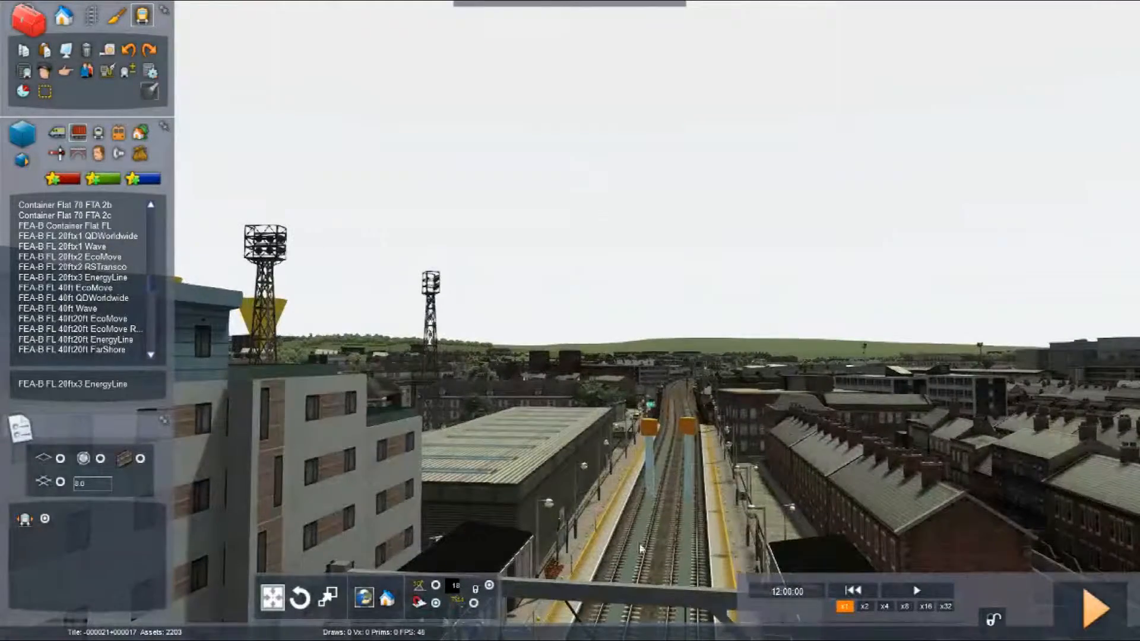
pyautogui.moveTo(694, 488); pyautogui.dragTo(368, 638, button='right')
pyautogui.press('Up')
pyautogui.press('Up')
pyautogui.press('Up')
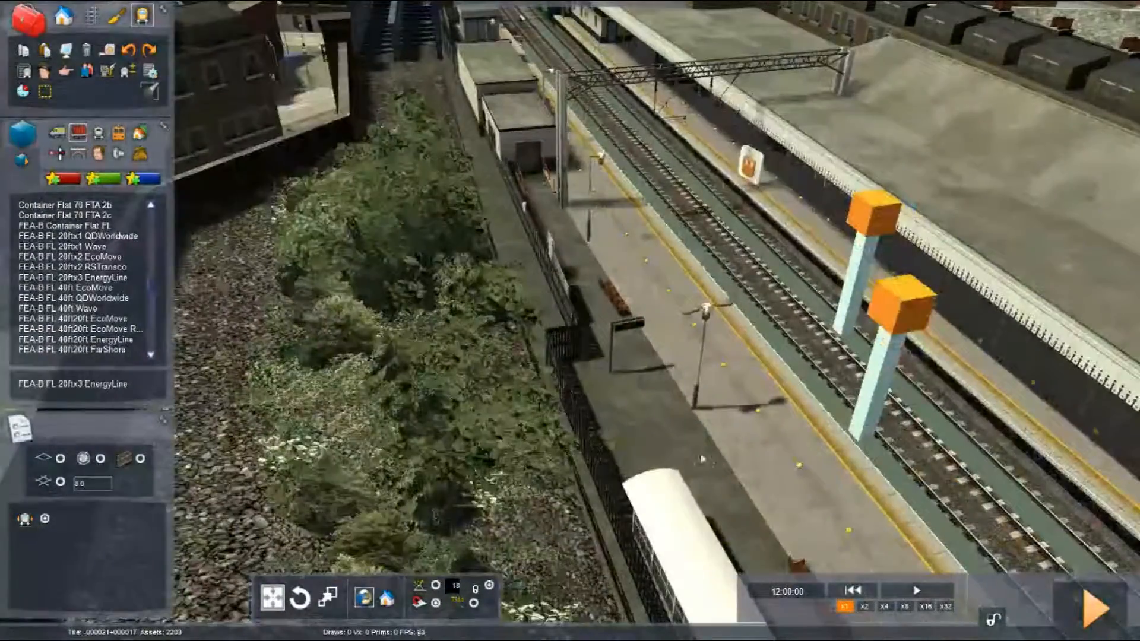
pyautogui.moveTo(582, 70)
pyautogui.mouseDown(button='right')
pyautogui.moveTo(671, 148)
pyautogui.moveTo(903, 157)
pyautogui.moveTo(974, 41)
pyautogui.moveTo(953, 6)
pyautogui.moveTo(981, 5)
pyautogui.moveTo(979, 36)
pyautogui.moveTo(926, 51)
pyautogui.moveTo(789, 57)
pyautogui.moveTo(980, 74)
pyautogui.moveTo(790, 80)
pyautogui.moveTo(624, 36)
pyautogui.moveTo(644, 54)
pyautogui.moveTo(813, 101)
pyautogui.moveTo(974, 66)
pyautogui.moveTo(985, 36)
pyautogui.moveTo(600, 64)
pyautogui.mouseUp(button='right')
pyautogui.press('Up')
pyautogui.press('Up')
pyautogui.press('Up')
pyautogui.press('Up')
pyautogui.moveTo(750, 53)
pyautogui.mouseDown(button='right')
pyautogui.moveTo(772, 65)
pyautogui.moveTo(744, 36)
pyautogui.mouseUp(button='right')
pyautogui.moveTo(880, 155); pyautogui.dragTo(918, 132, button='right')
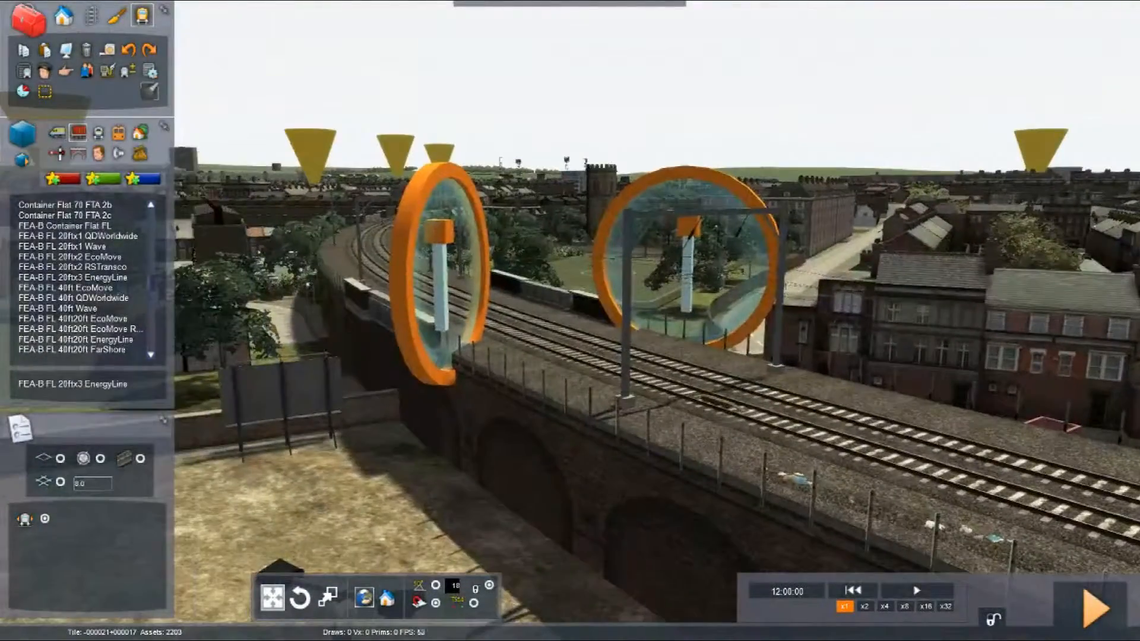
# Step: Return to the locomotive by the viaduct junction and save the changes to the current scenario
pyautogui.moveTo(415, 261); pyautogui.dragTo(875, 228, button='right')
pyautogui.moveTo(1035, 117); pyautogui.dragTo(966, 296, button='right')
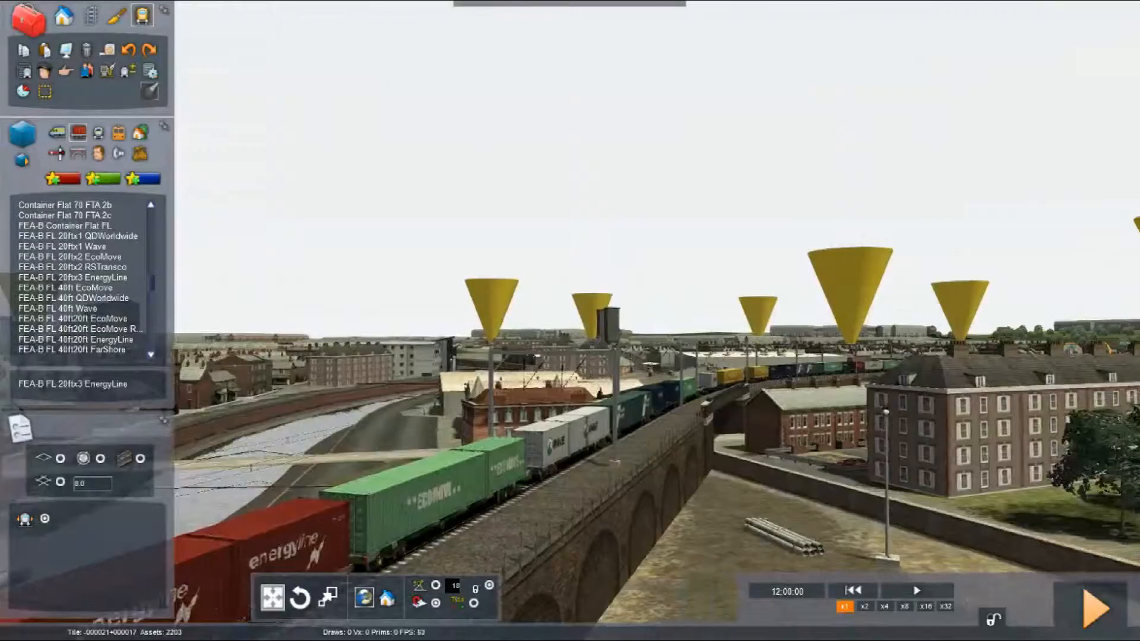
pyautogui.press('Up')
pyautogui.moveTo(475, 321); pyautogui.dragTo(784, 178, button='right')
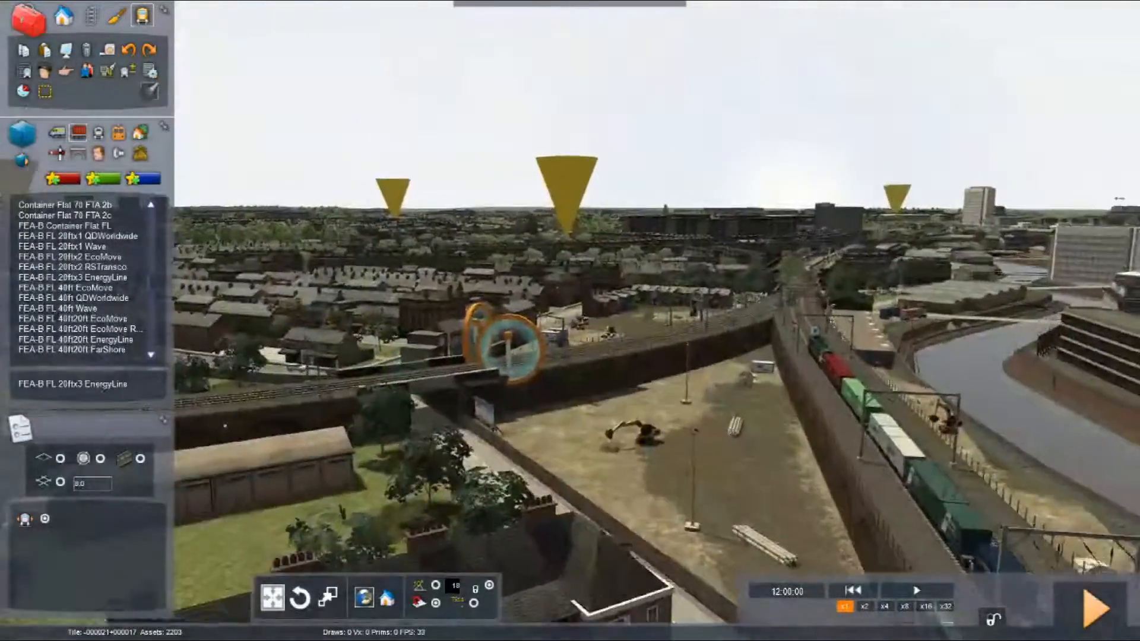
pyautogui.press('Up')
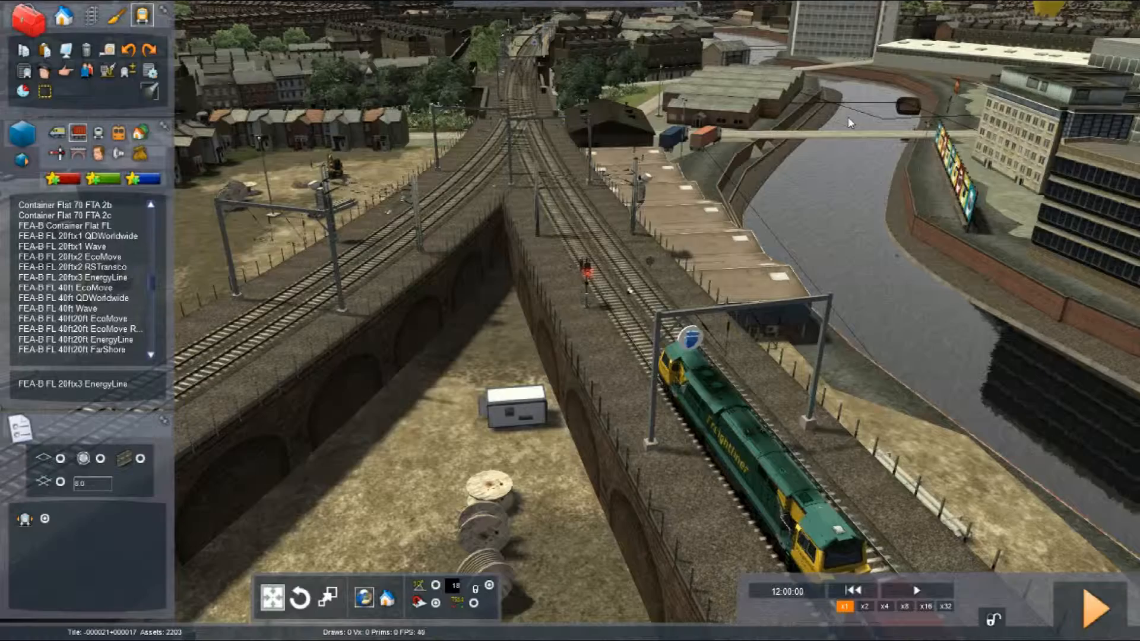
pyautogui.moveTo(664, 394); pyautogui.dragTo(599, 244, button='right')
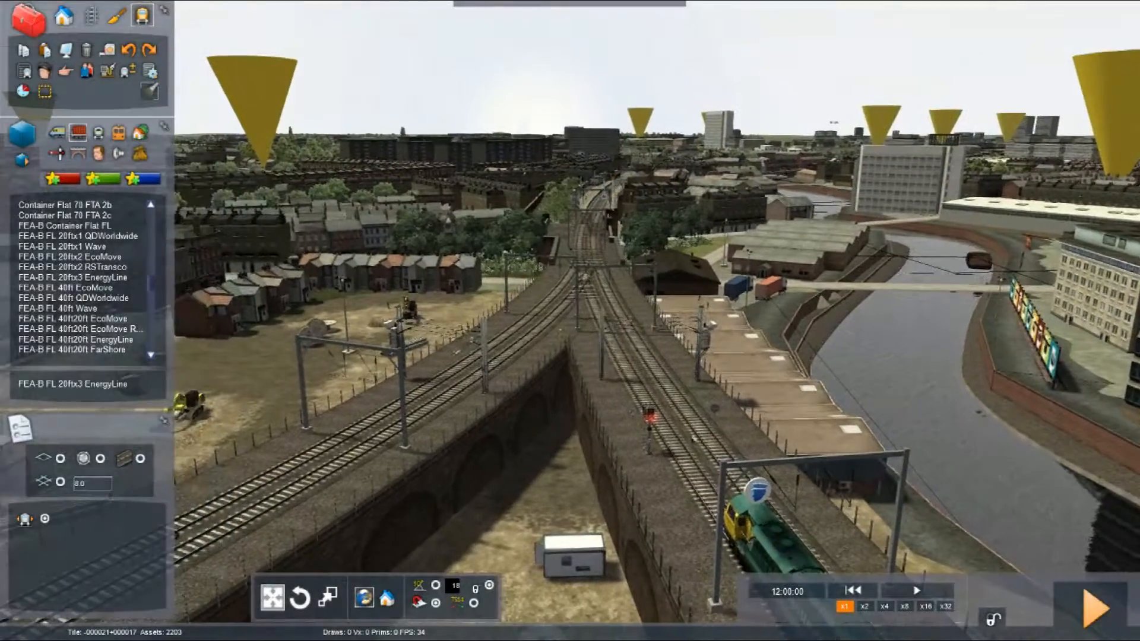
pyautogui.press('F2')
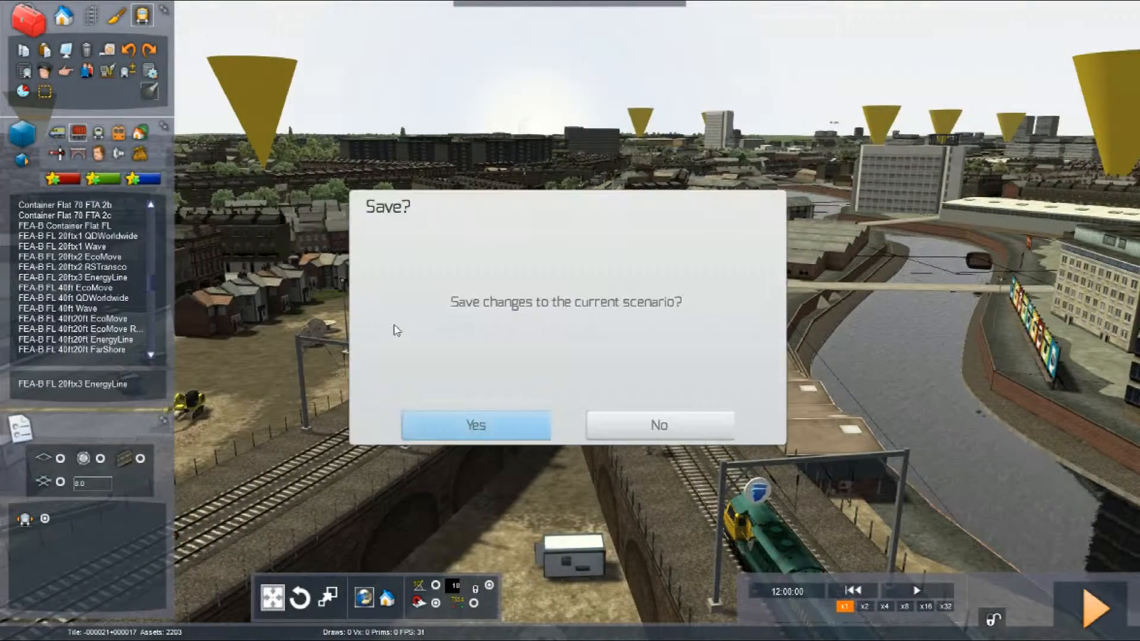
pyautogui.click(500, 437)
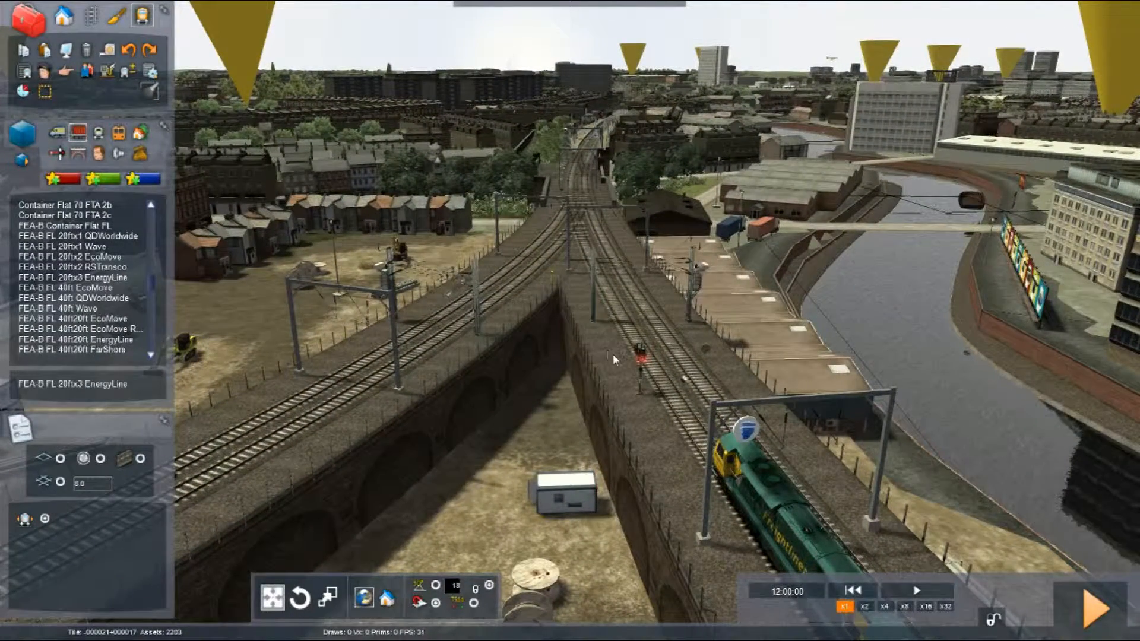
# Step: Rename the driver's service in the timetable as Player Train
pyautogui.click(22, 90)
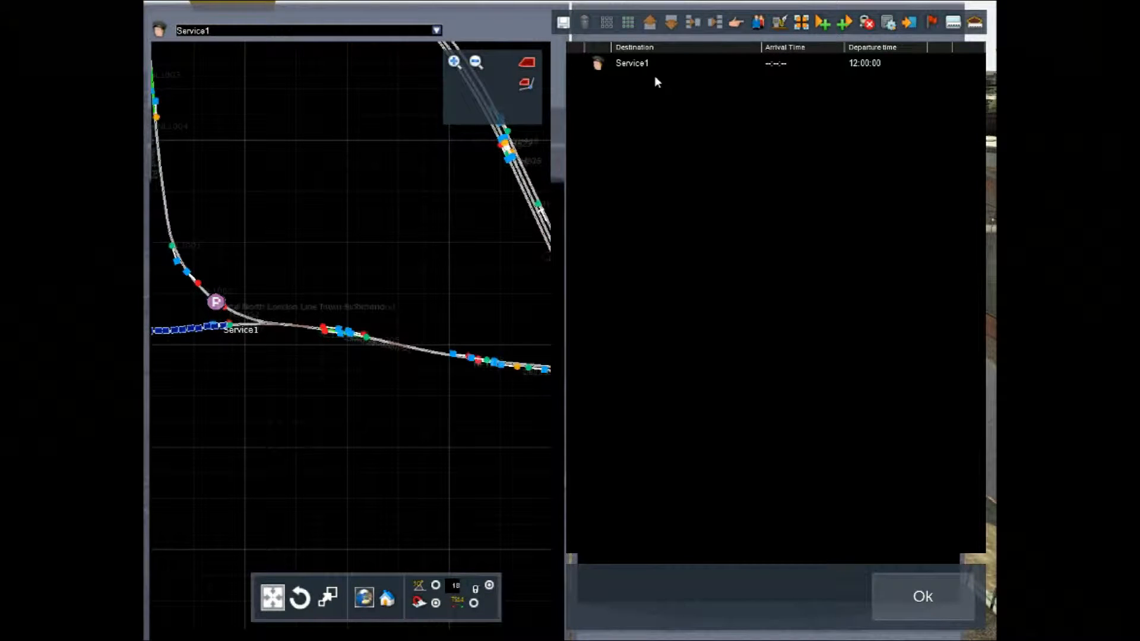
pyautogui.click(599, 67)
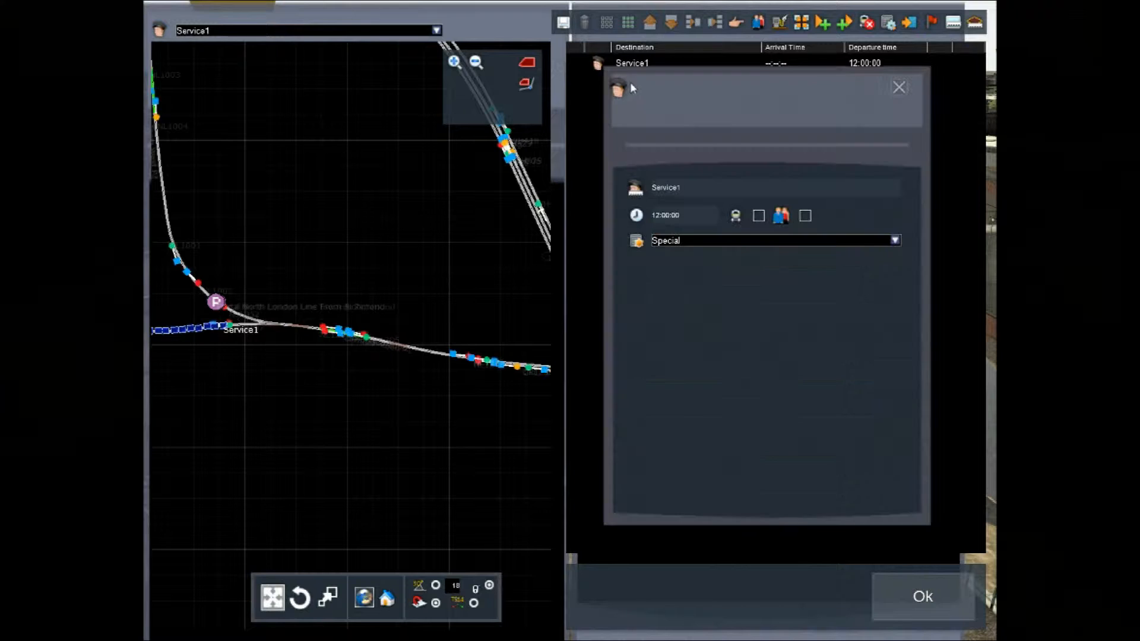
pyautogui.click(702, 185)
pyautogui.write('pLA')
pyautogui.write('P')
pyautogui.write('layer')
pyautogui.write(' Train')
pyautogui.press('Return')
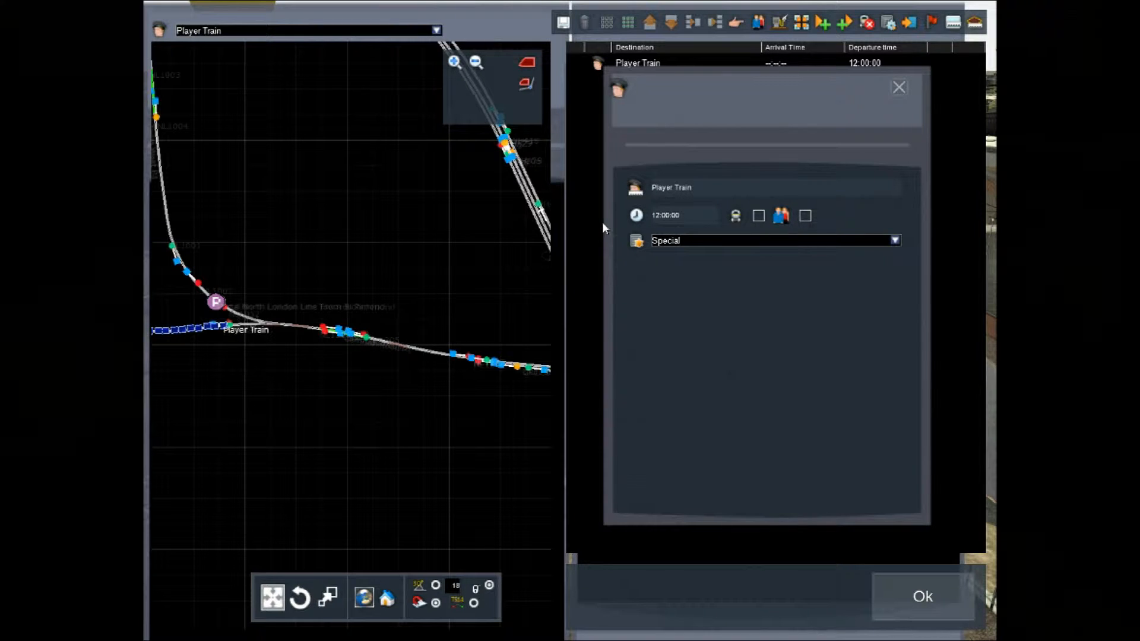
# Step: Set the Player Train's service class to Standard Freight and close the timetable
pyautogui.click(758, 239)
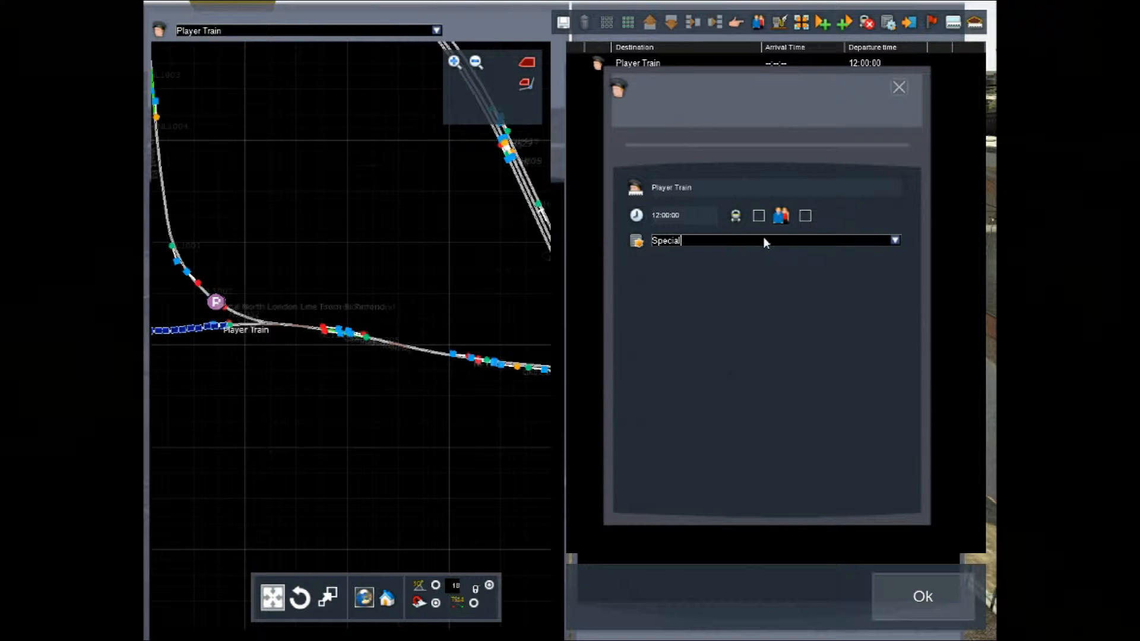
pyautogui.click(895, 240)
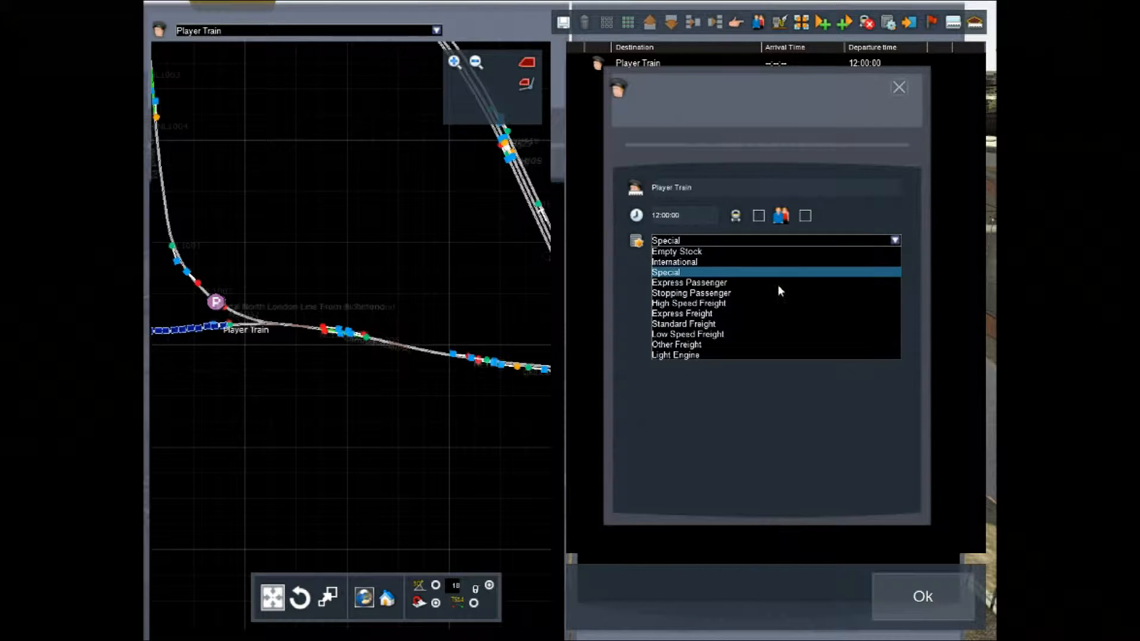
pyautogui.click(725, 323)
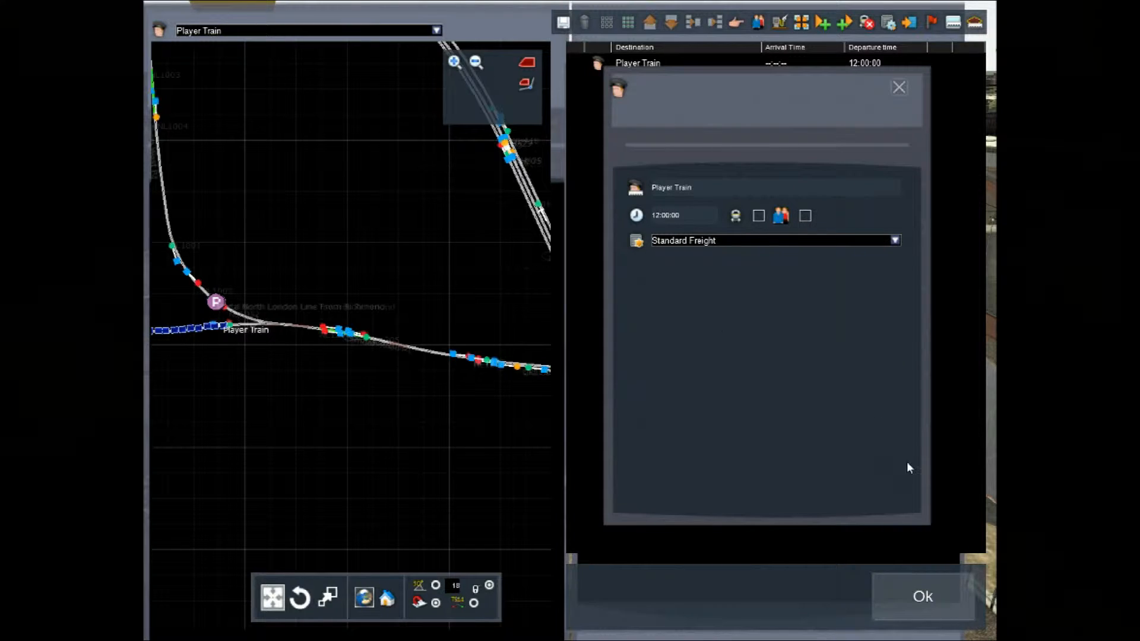
pyautogui.click(942, 594)
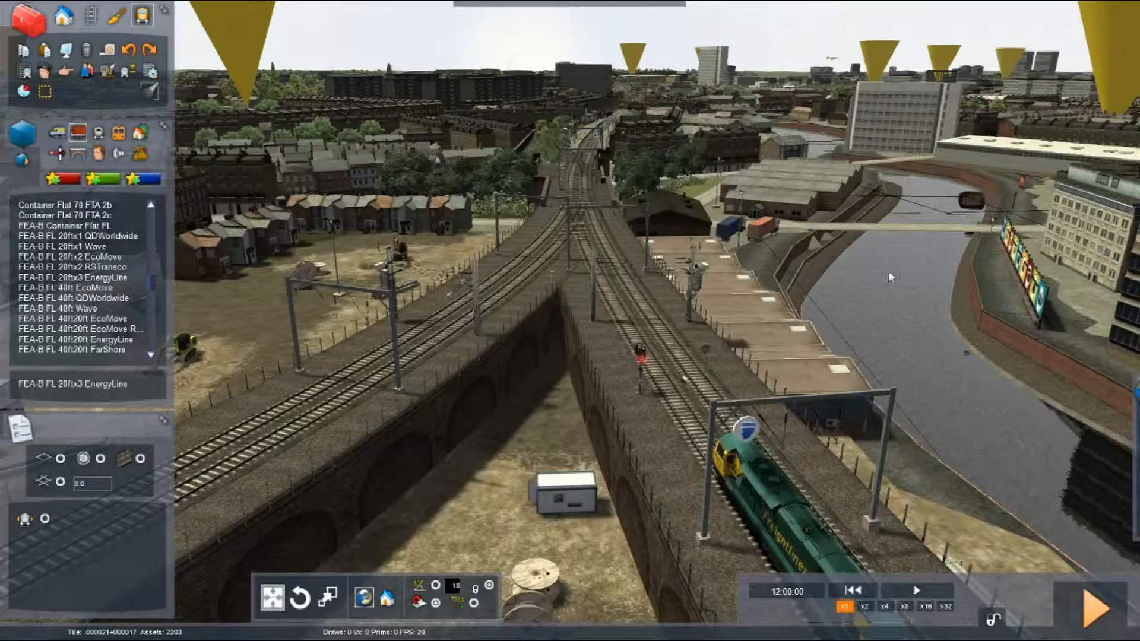
# Step: Open the scenario properties from the marker at the station, and set the date to 25/03/2017 and the start time to 15:30
pyautogui.moveTo(851, 239); pyautogui.dragTo(820, 245, button='right')
pyautogui.press('Up')
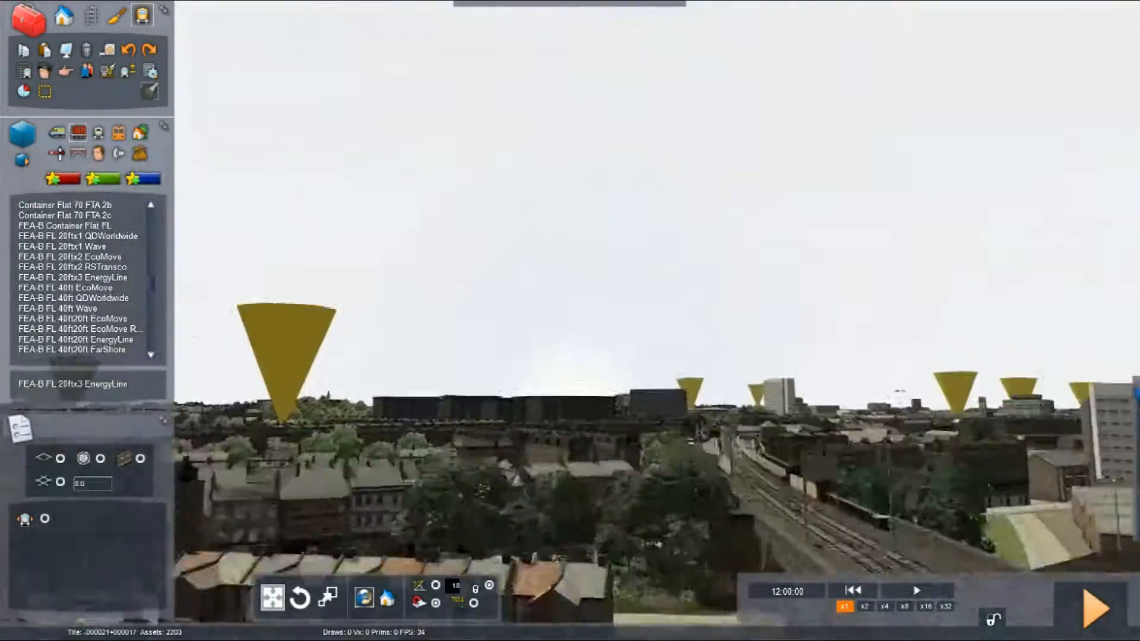
pyautogui.press('Up')
pyautogui.click(820, 245)
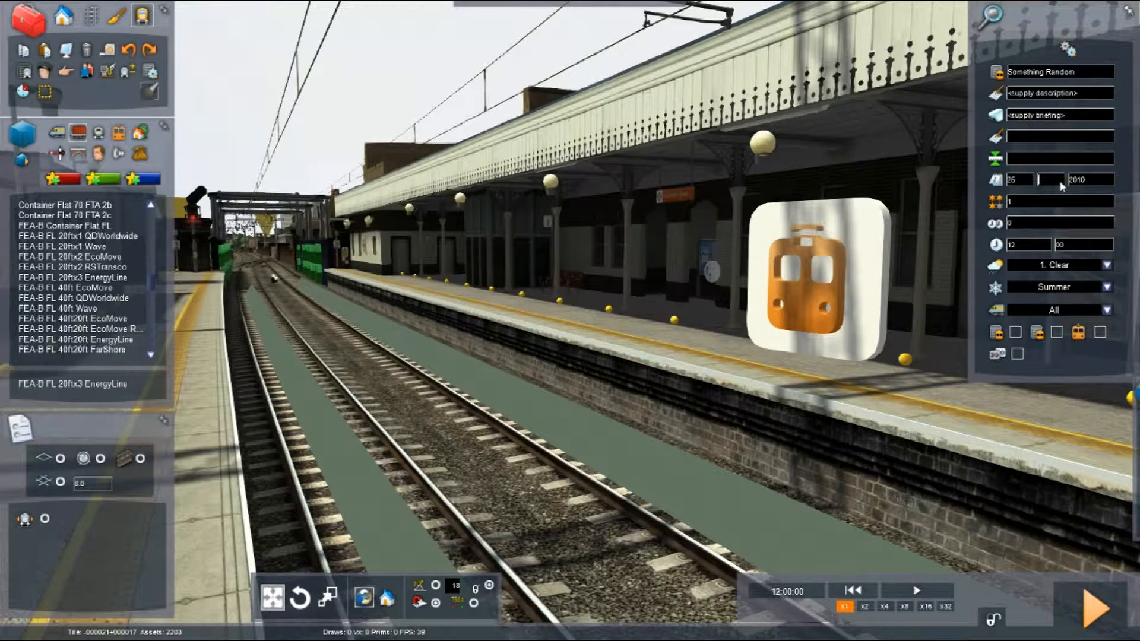
pyautogui.write('03')
pyautogui.click(1017, 200)
# Step: Set the scenario's season to Spring and its weather to 2. Cloudy
pyautogui.click(1107, 289)
pyautogui.click(1021, 295)
pyautogui.click(1108, 265)
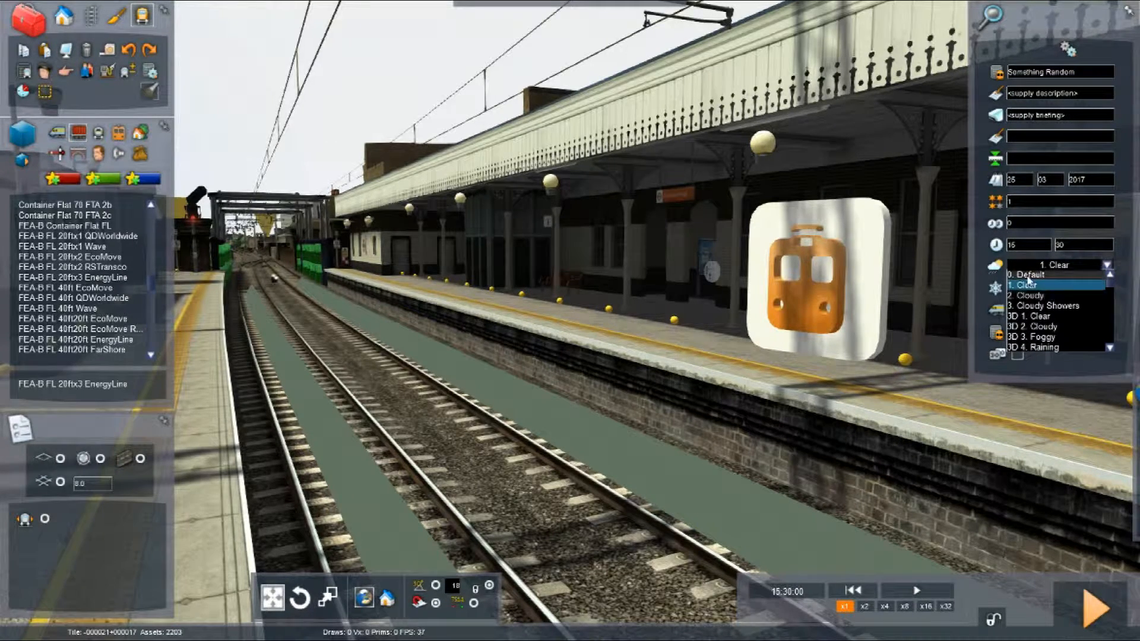
pyautogui.click(1061, 295)
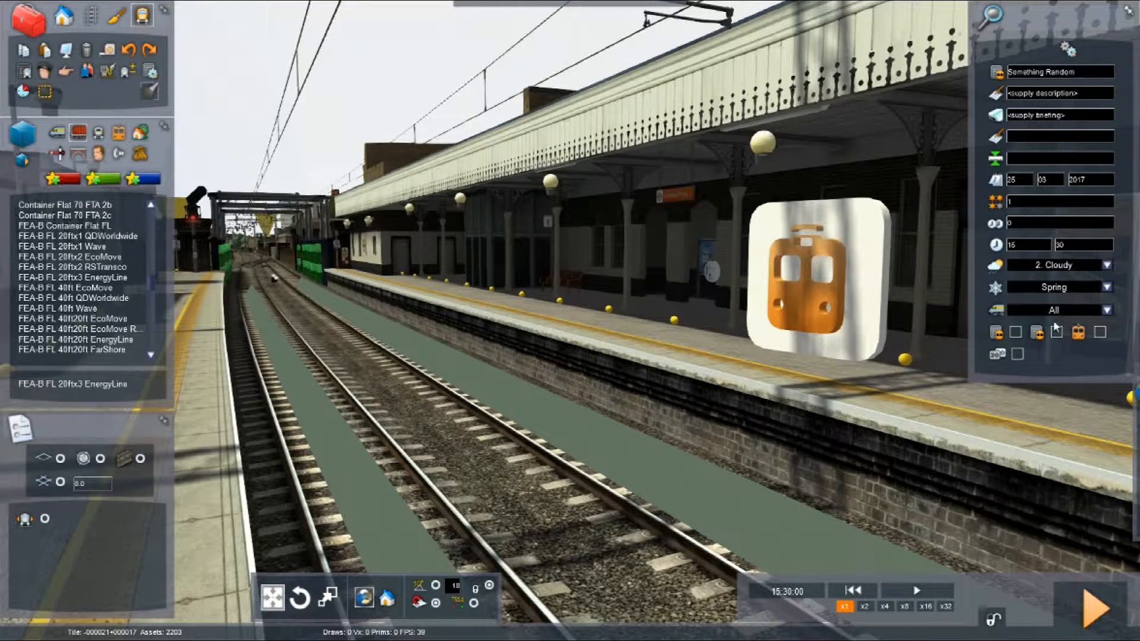
pyautogui.click(1107, 310)
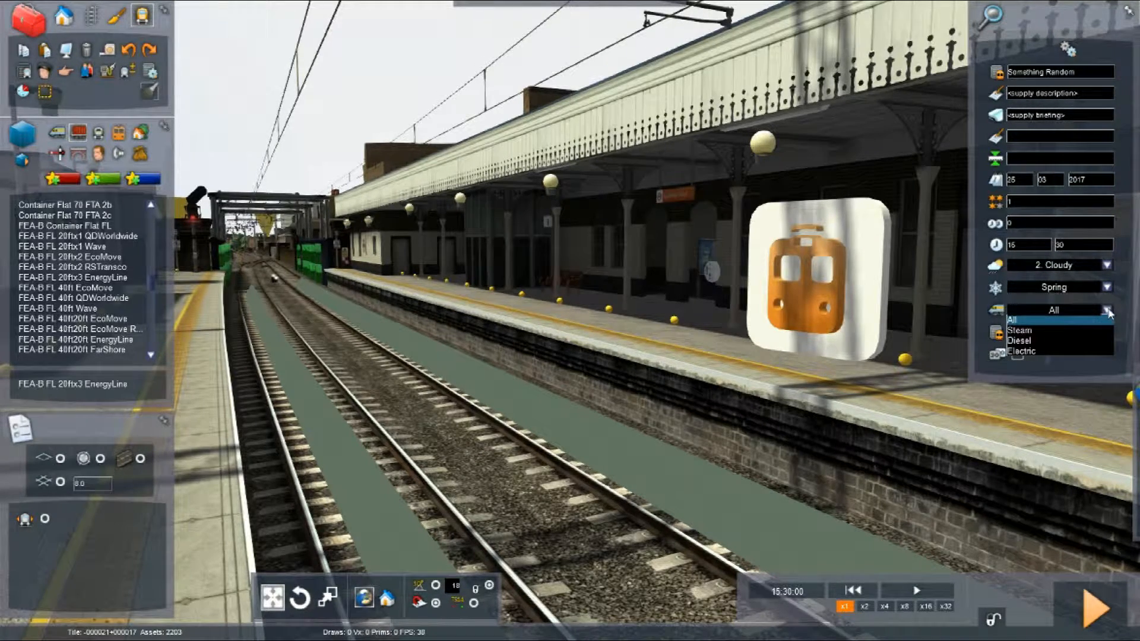
pyautogui.click(1105, 310)
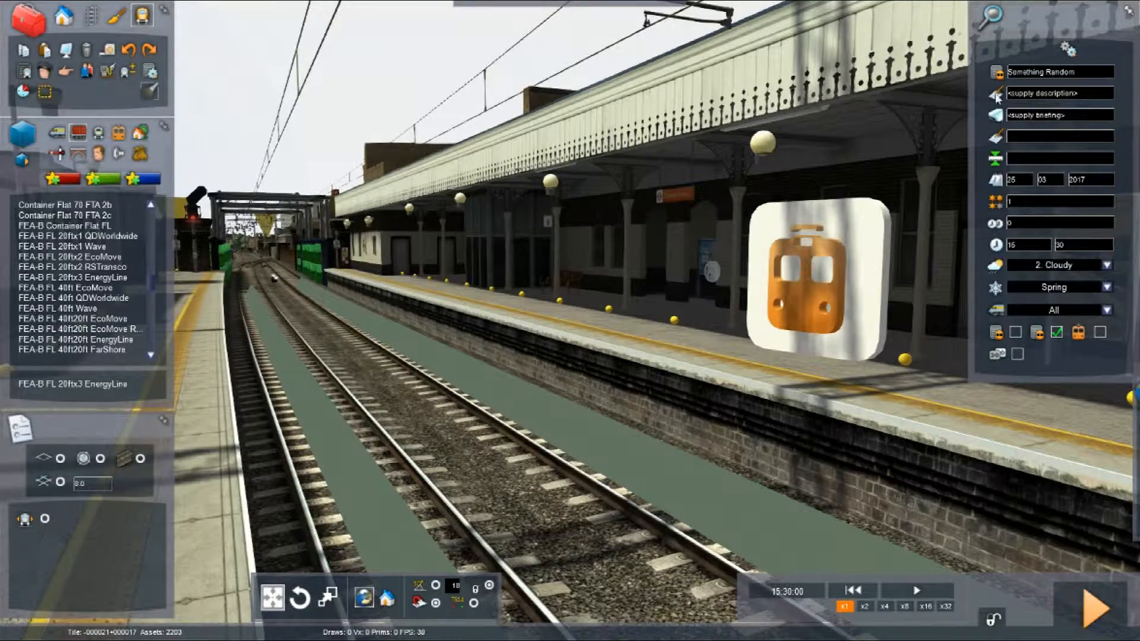
# Step: Set the Player Train's departure time to 15:30:00 in the timetable
pyautogui.press('Up')
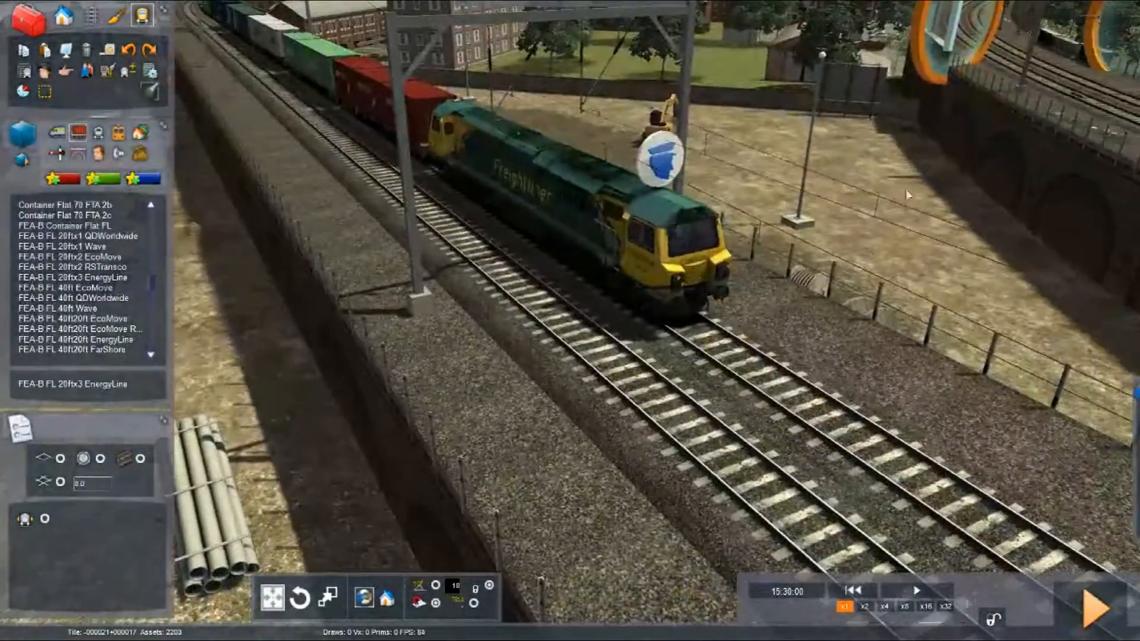
pyautogui.click(23, 93)
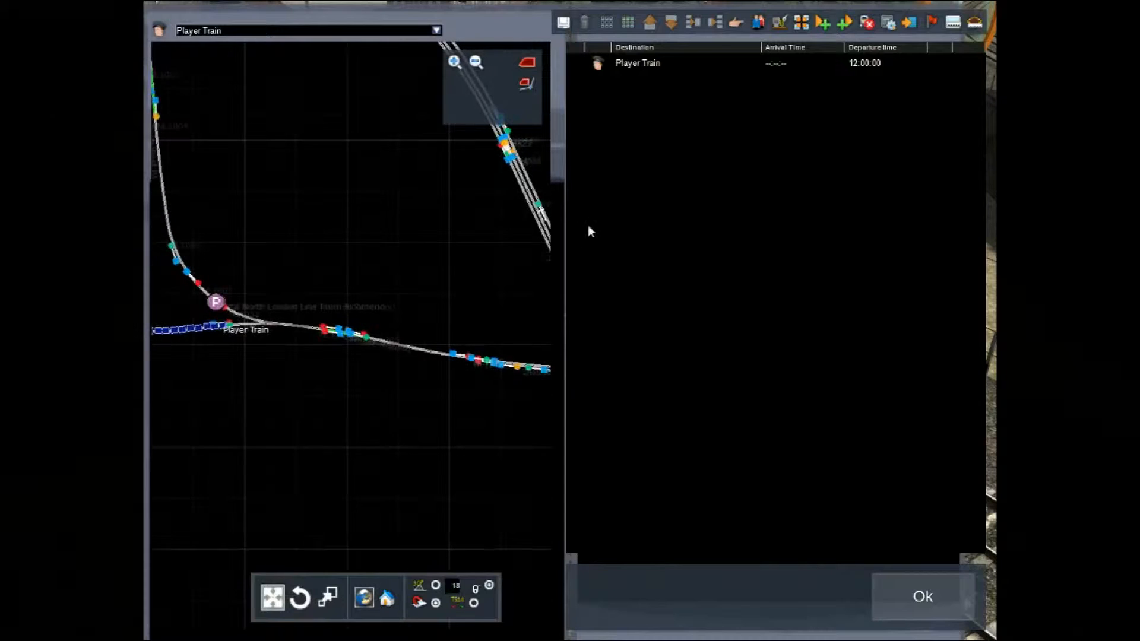
pyautogui.click(600, 63)
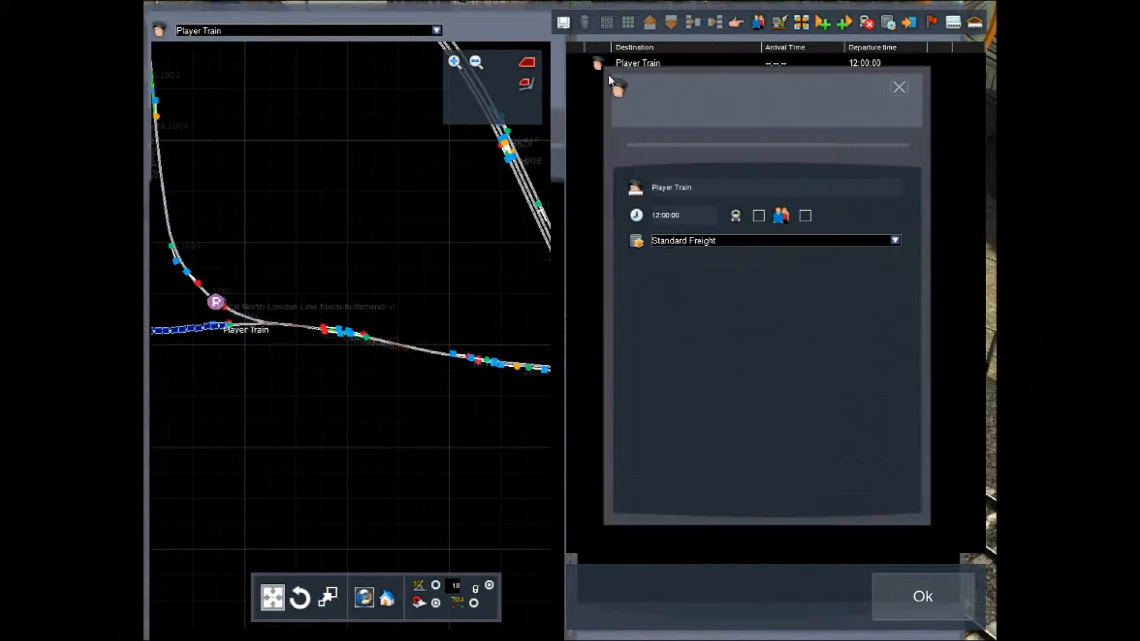
pyautogui.click(666, 216)
pyautogui.press('BackSpace')
pyautogui.write('5')
pyautogui.press('BackSpace')
pyautogui.write('3')
pyautogui.press('Return')
pyautogui.click(921, 596)
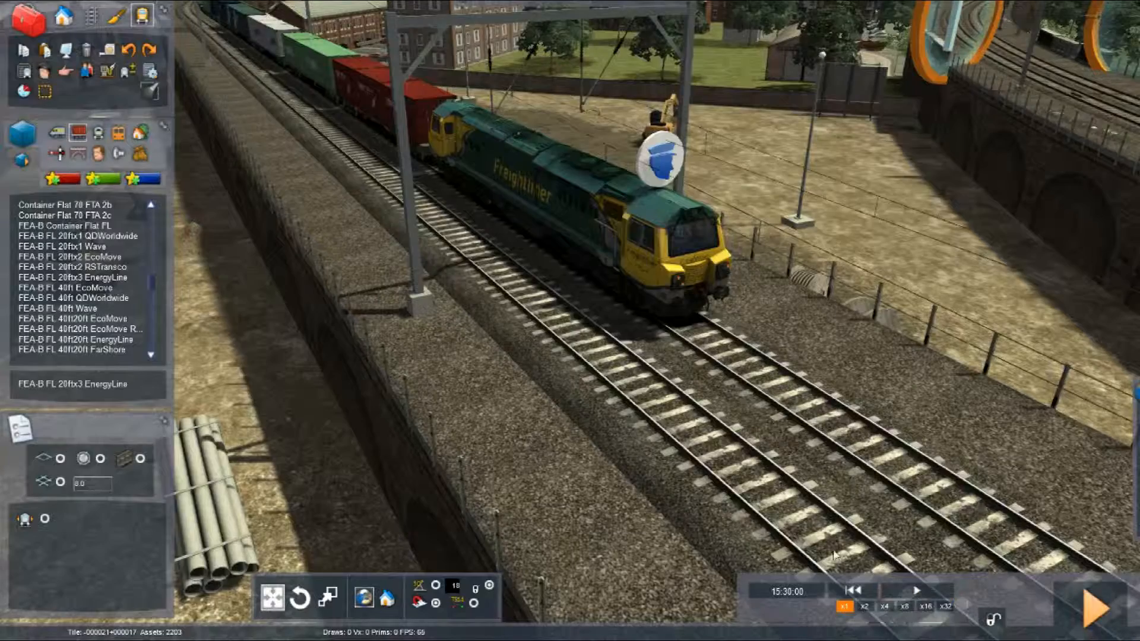
# Step: Open the Player Train's timetable and examine the route map from Camden Road as far as the Stratford platforms
pyautogui.moveTo(611, 368); pyautogui.dragTo(437, 365, button='right')
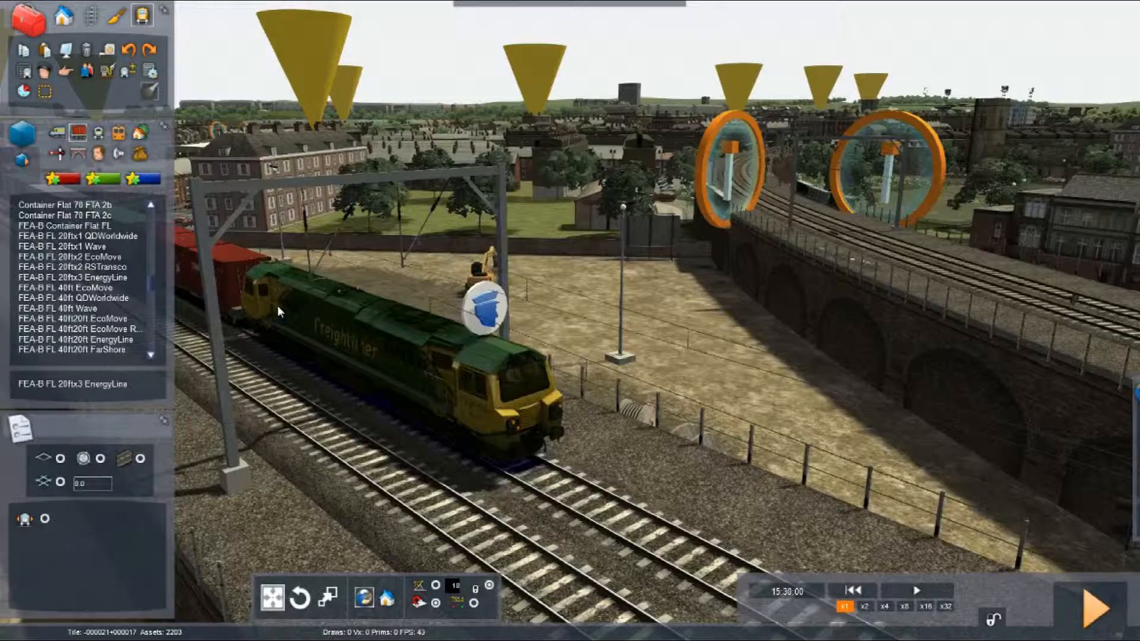
pyautogui.moveTo(479, 416); pyautogui.dragTo(534, 446, button='right')
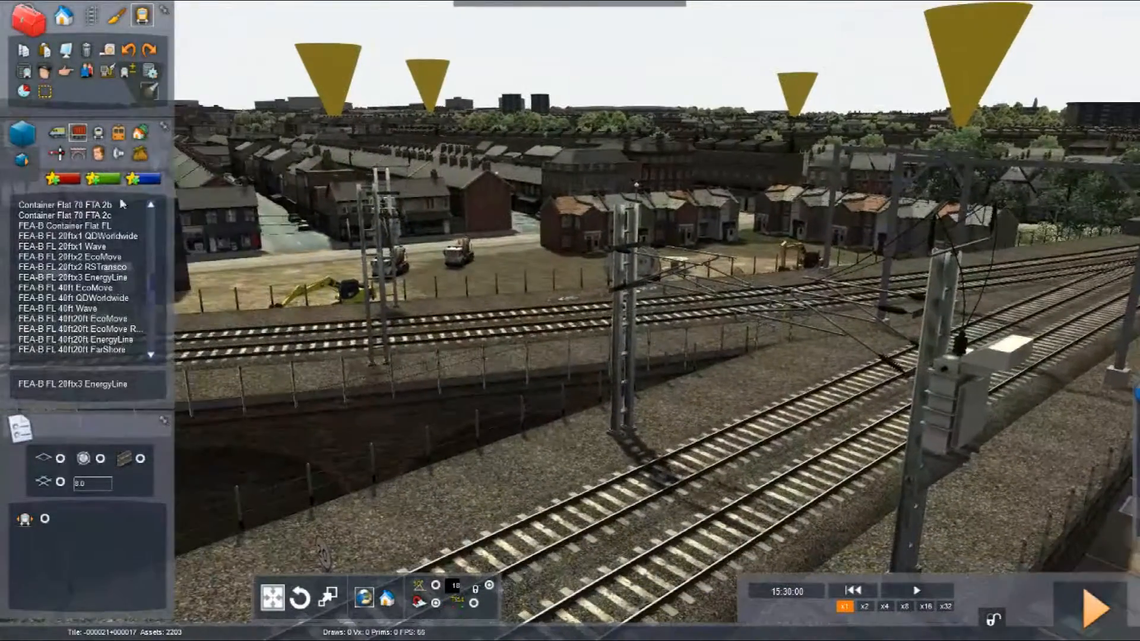
pyautogui.click(24, 92)
pyautogui.scroll(-8, 417, 313)
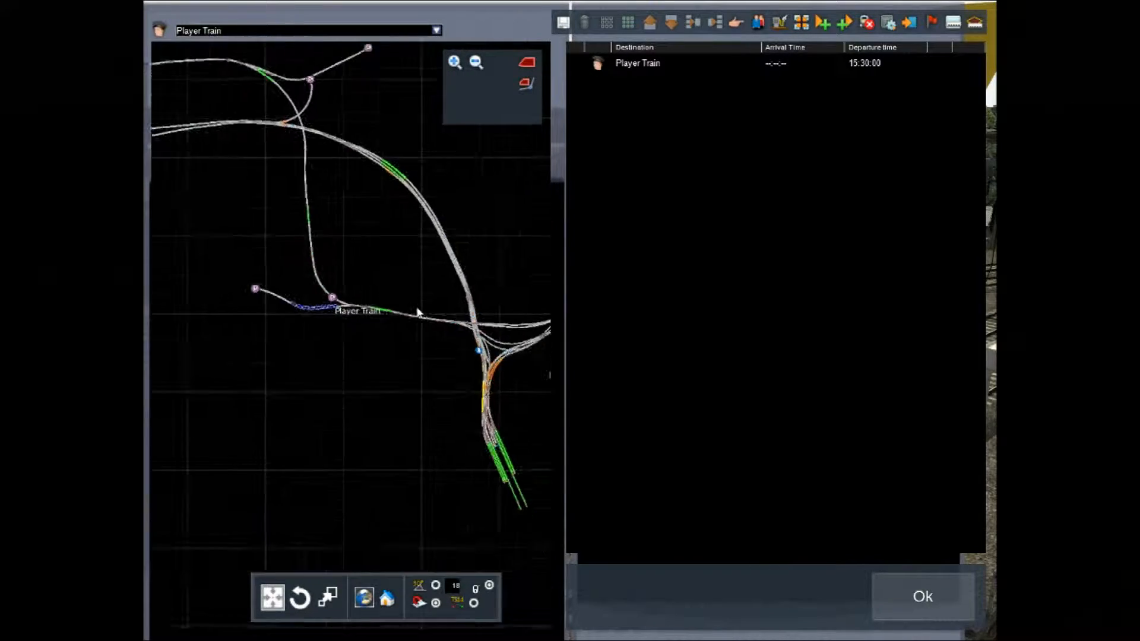
pyautogui.scroll(8, 461, 286)
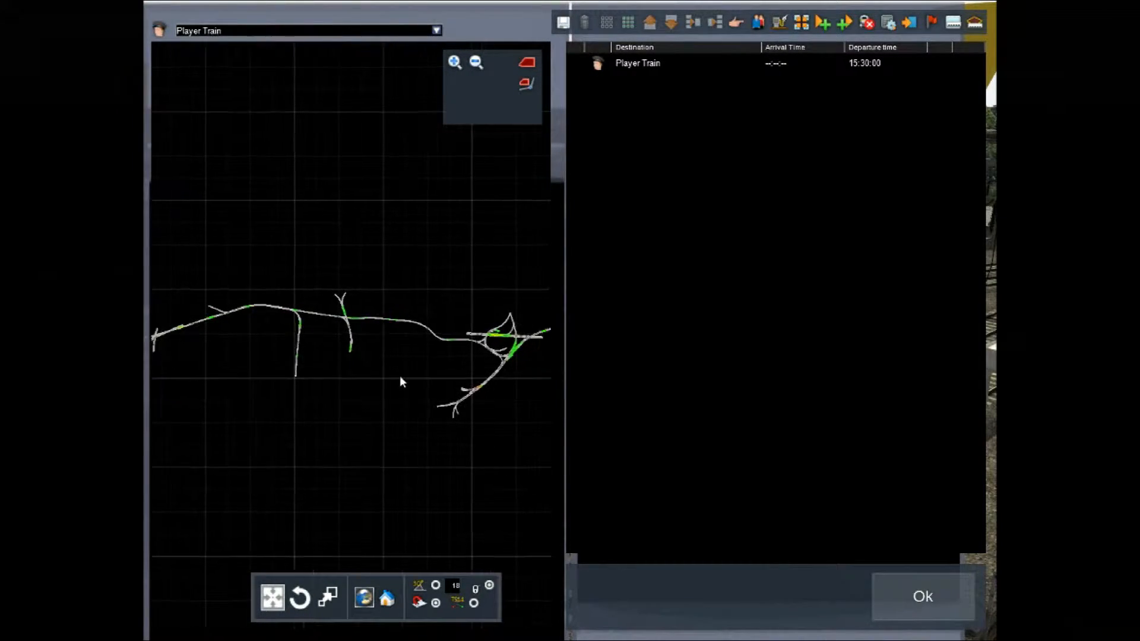
pyautogui.moveTo(436, 303); pyautogui.dragTo(476, 457)
pyautogui.moveTo(183, 316); pyautogui.dragTo(309, 372)
pyautogui.moveTo(421, 389); pyautogui.dragTo(456, 356)
pyautogui.moveTo(260, 342); pyautogui.dragTo(372, 368)
pyautogui.moveTo(319, 344); pyautogui.dragTo(231, 306)
pyautogui.moveTo(516, 392); pyautogui.dragTo(332, 337)
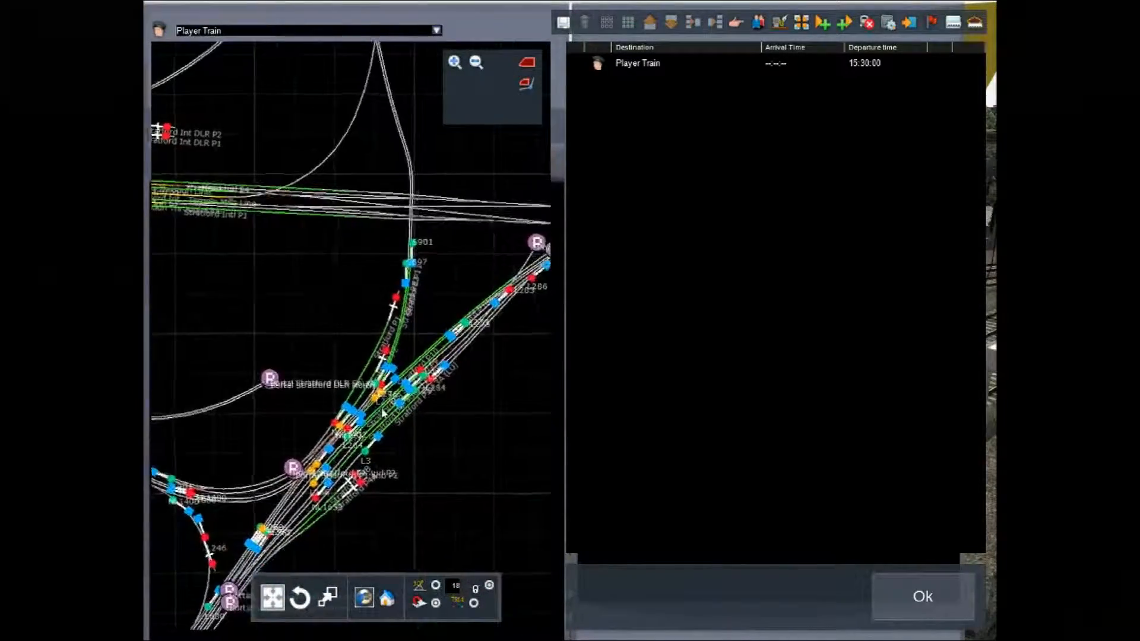
pyautogui.scroll(7, 382, 409)
pyautogui.moveTo(382, 410); pyautogui.dragTo(362, 393)
pyautogui.moveTo(379, 202); pyautogui.dragTo(382, 391)
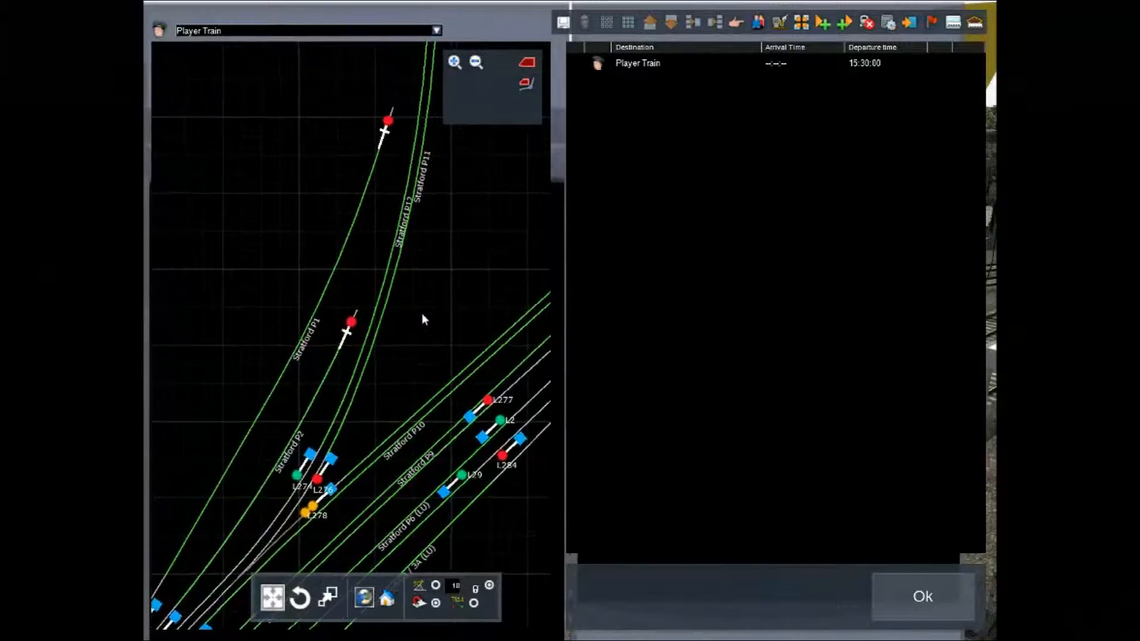
# Step: Examine the tracks around the Stratford platforms, and trace the route on the map back to the Player Train
pyautogui.moveTo(422, 312); pyautogui.dragTo(328, 297)
pyautogui.moveTo(425, 261); pyautogui.dragTo(296, 392)
pyautogui.moveTo(450, 275); pyautogui.dragTo(388, 414)
pyautogui.moveTo(467, 338); pyautogui.dragTo(452, 359)
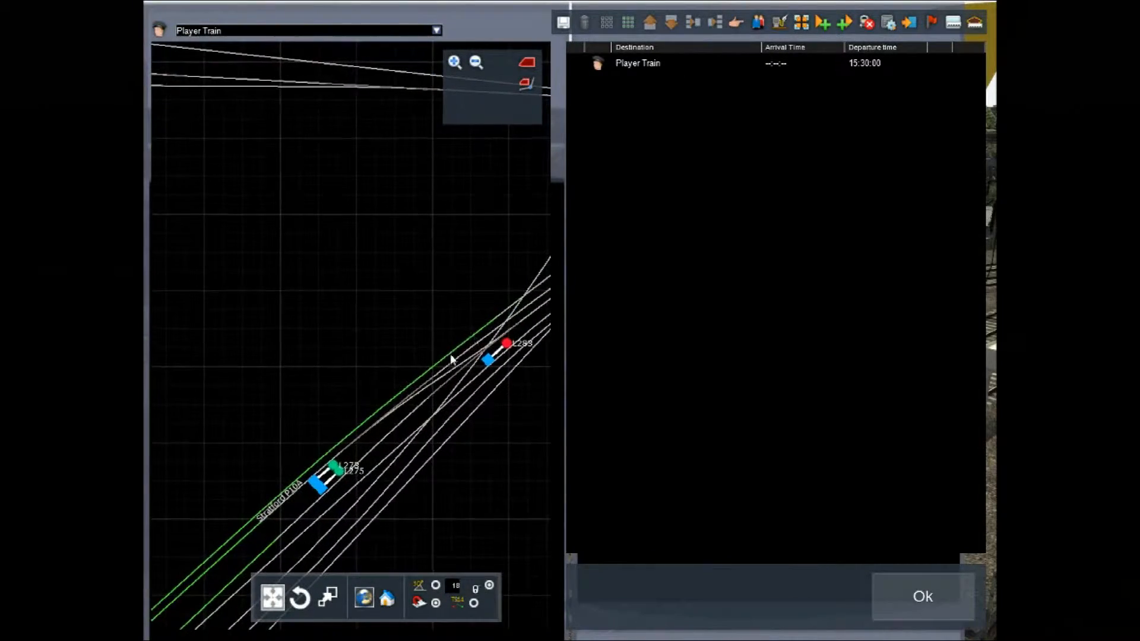
pyautogui.moveTo(331, 411); pyautogui.dragTo(428, 295)
pyautogui.moveTo(280, 361); pyautogui.dragTo(363, 304)
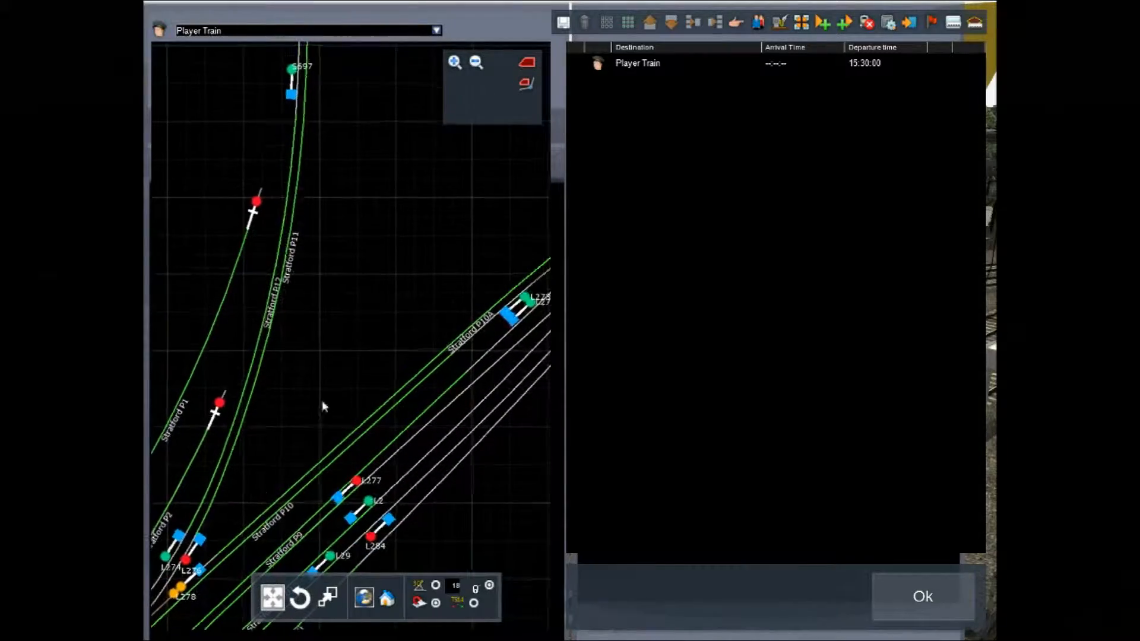
pyautogui.moveTo(321, 386); pyautogui.dragTo(425, 323)
pyautogui.scroll(-6, 425, 323)
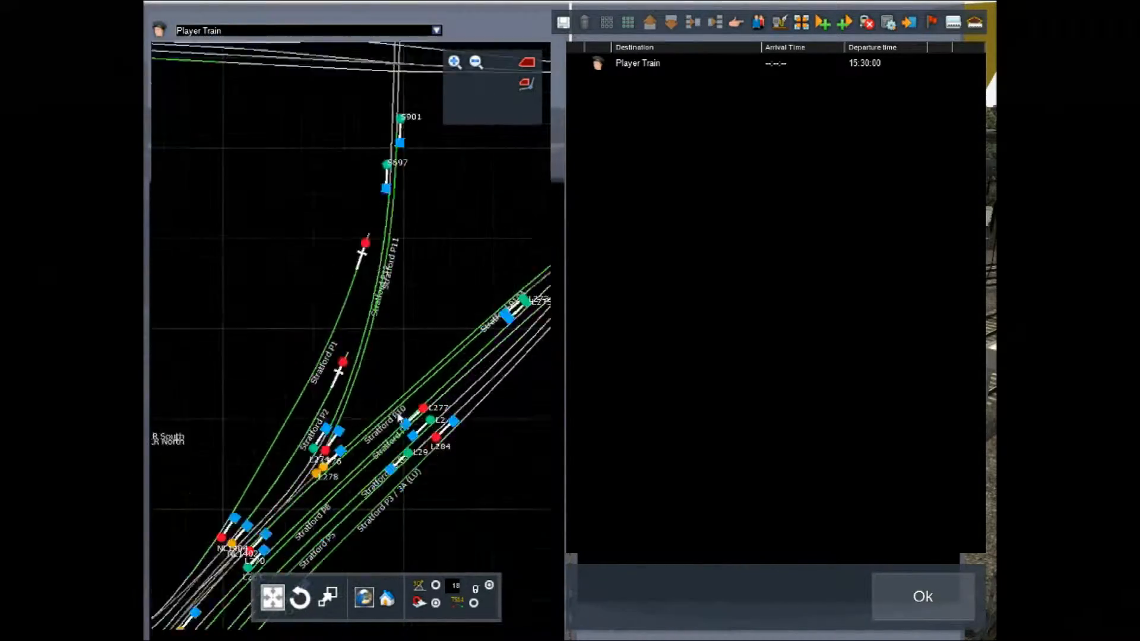
pyautogui.moveTo(257, 443); pyautogui.dragTo(430, 394)
pyautogui.scroll(-4, 305, 370)
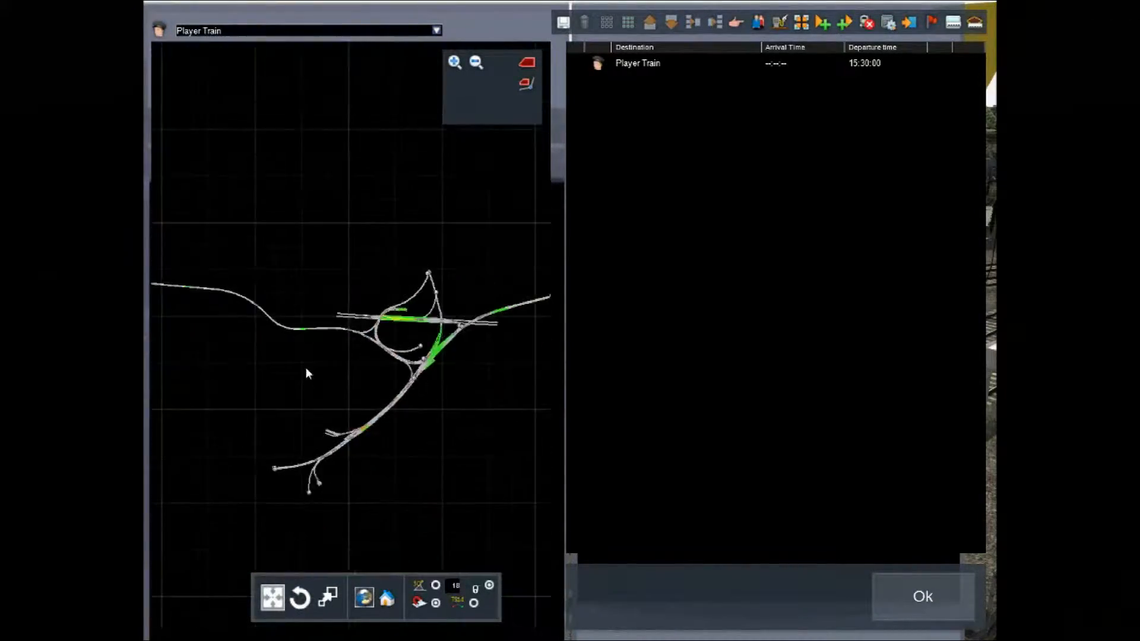
pyautogui.moveTo(304, 375); pyautogui.dragTo(505, 383)
pyautogui.moveTo(247, 334); pyautogui.dragTo(387, 387)
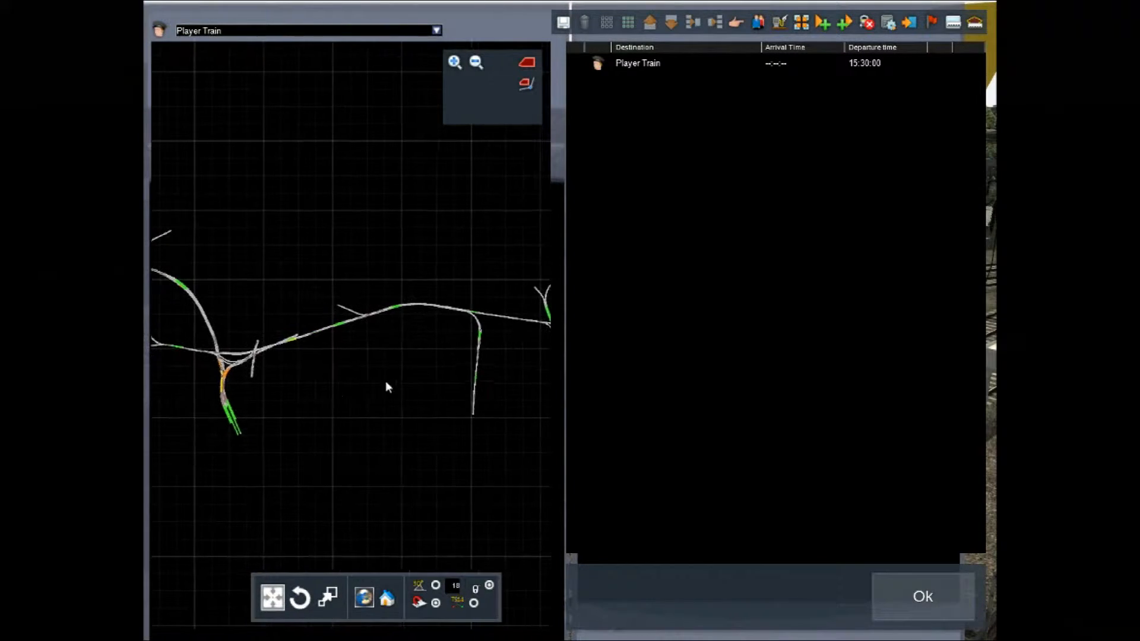
pyautogui.moveTo(208, 375); pyautogui.dragTo(355, 399)
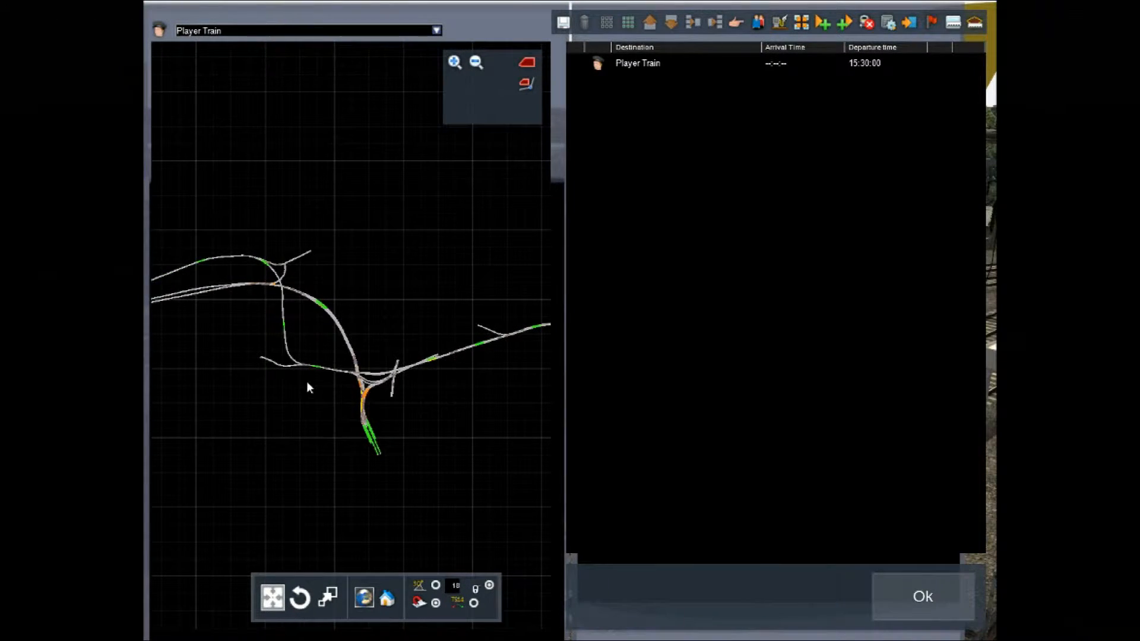
# Step: Add a stop instruction to the Player Train's timetable with Camden Road P2 as its destination, and close its properties
pyautogui.scroll(6, 308, 388)
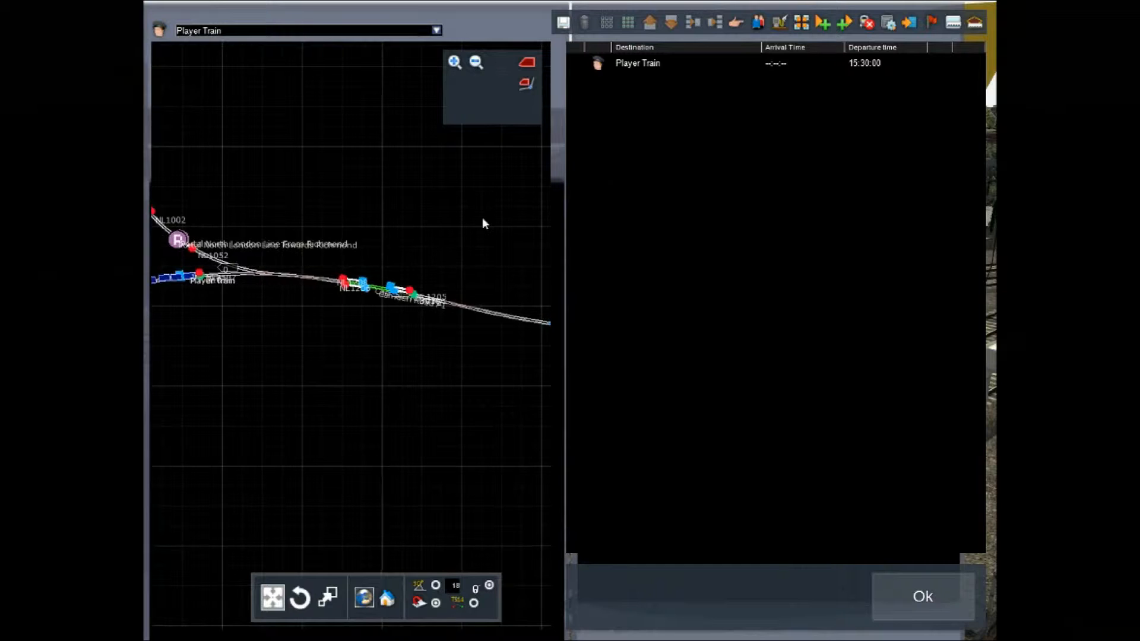
pyautogui.scroll(4, 482, 218)
pyautogui.moveTo(334, 258); pyautogui.dragTo(532, 276)
pyautogui.scroll(4, 415, 279)
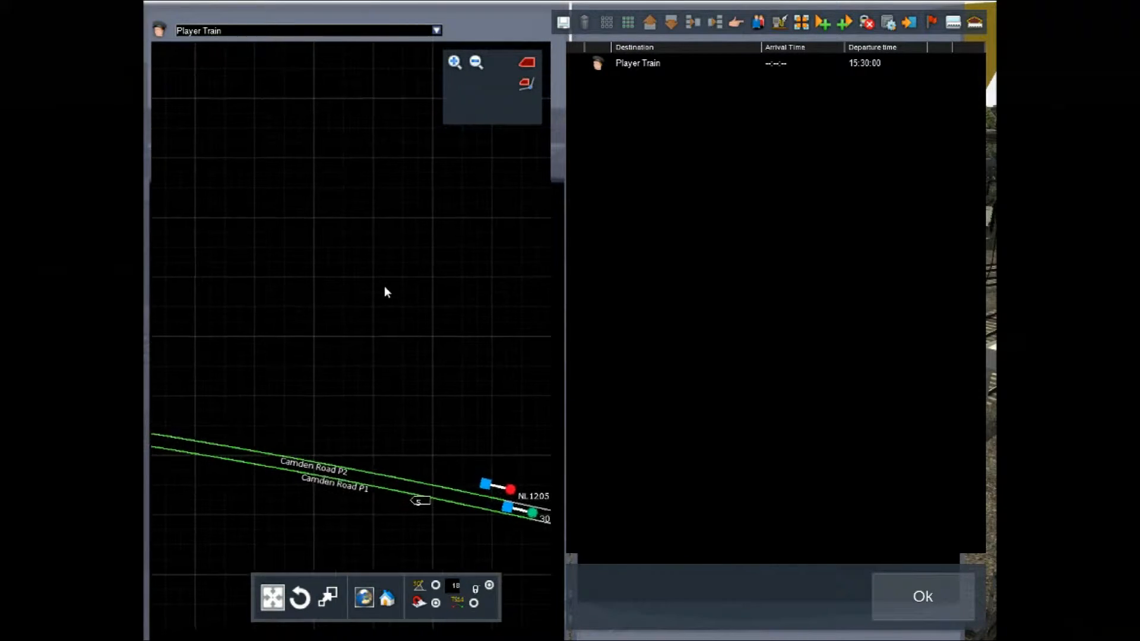
pyautogui.moveTo(385, 288); pyautogui.dragTo(422, 149)
pyautogui.click(735, 23)
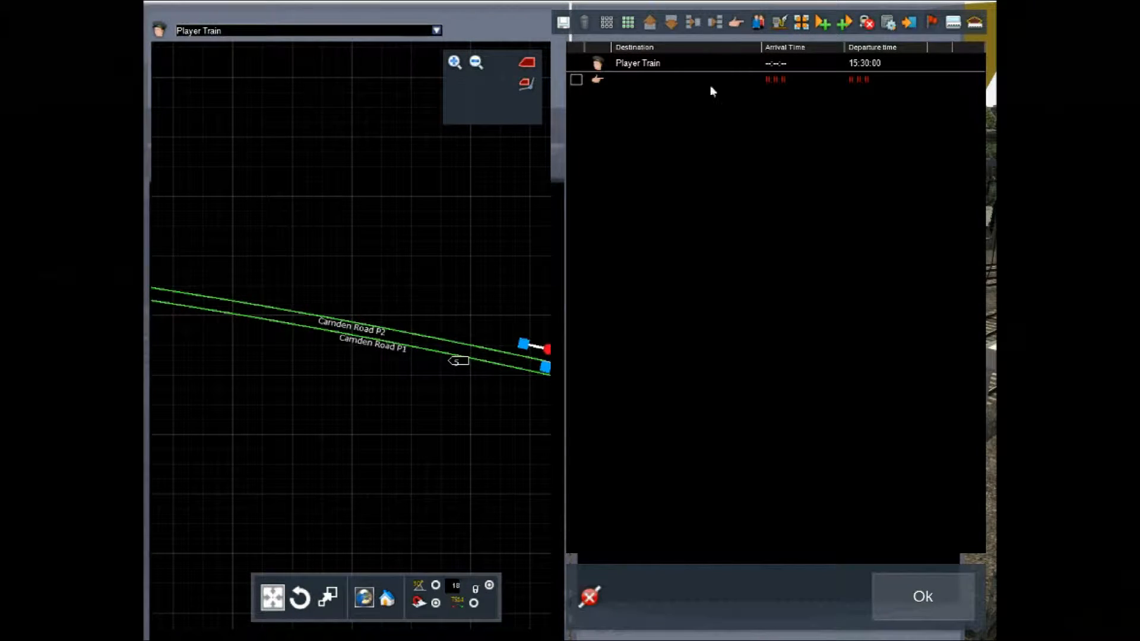
pyautogui.doubleClick(597, 83)
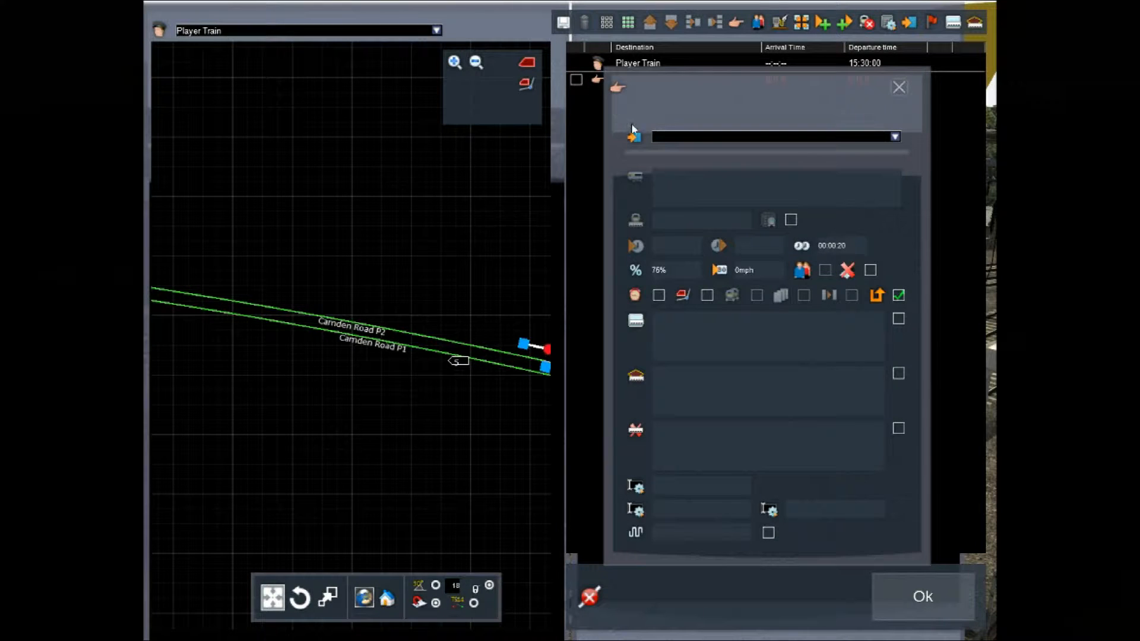
pyautogui.click(385, 331)
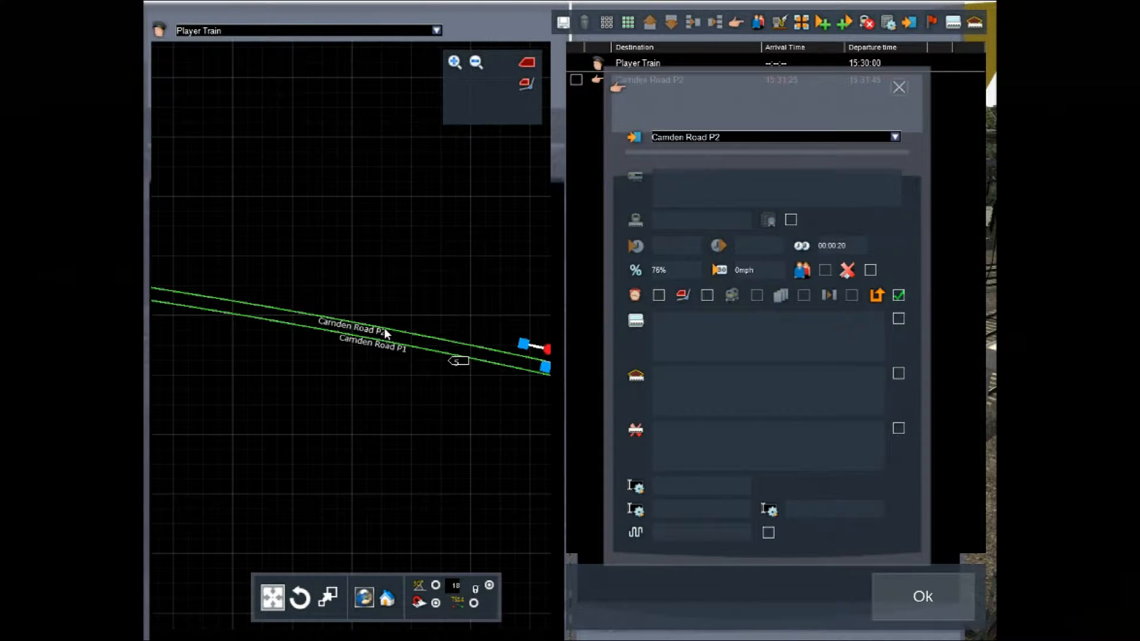
pyautogui.moveTo(465, 262); pyautogui.dragTo(277, 232)
pyautogui.scroll(-4, 379, 249)
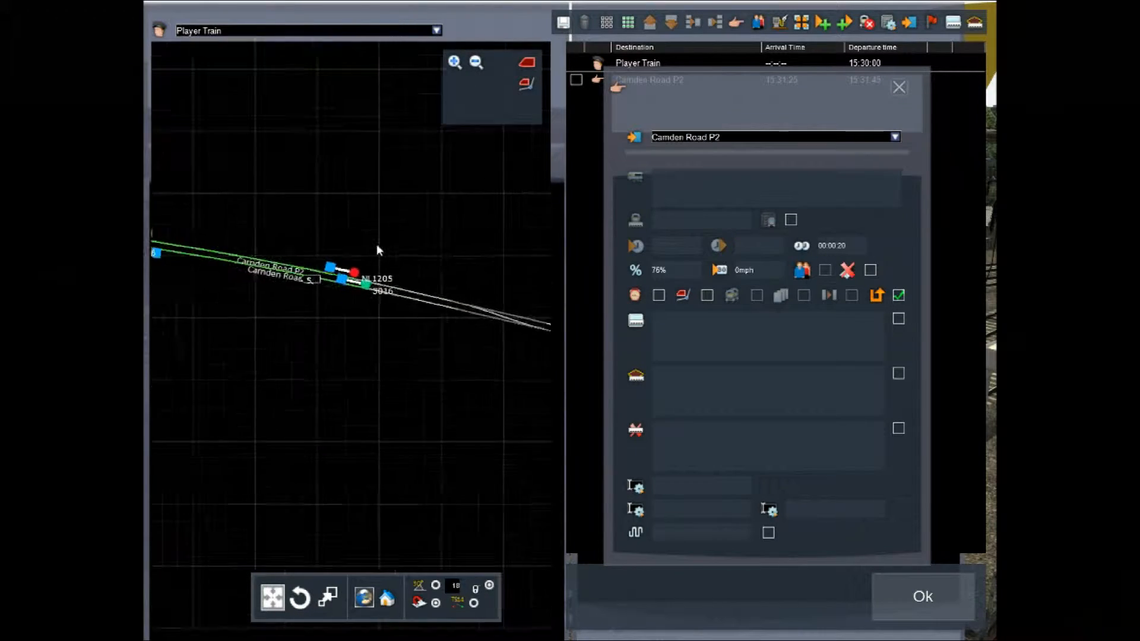
pyautogui.click(899, 87)
# Step: Examine the map beyond Camden Road up to the Caledonian Rd & Barnsbury platforms, and close the timetable
pyautogui.scroll(-5, 297, 362)
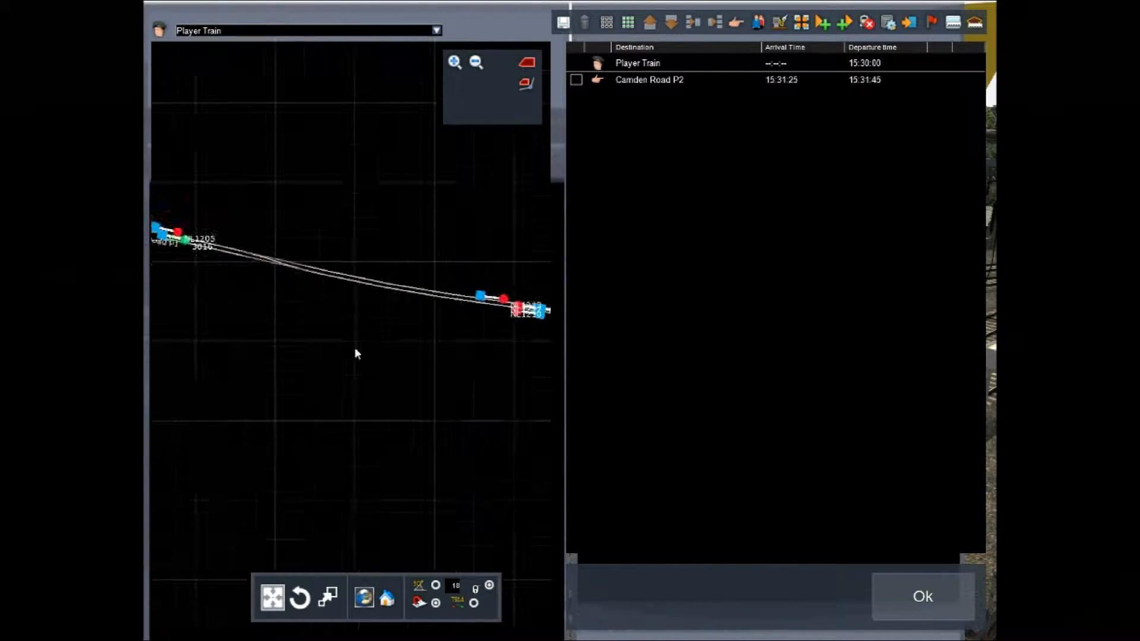
pyautogui.moveTo(468, 329); pyautogui.dragTo(178, 338)
pyautogui.scroll(6, 433, 348)
pyautogui.moveTo(399, 326); pyautogui.dragTo(178, 368)
pyautogui.moveTo(410, 264); pyautogui.dragTo(183, 382)
pyautogui.moveTo(518, 342); pyautogui.dragTo(291, 400)
pyautogui.moveTo(518, 272); pyautogui.dragTo(264, 322)
pyautogui.scroll(5, 285, 283)
pyautogui.scroll(3, 233, 258)
pyautogui.moveTo(183, 269); pyautogui.dragTo(319, 267)
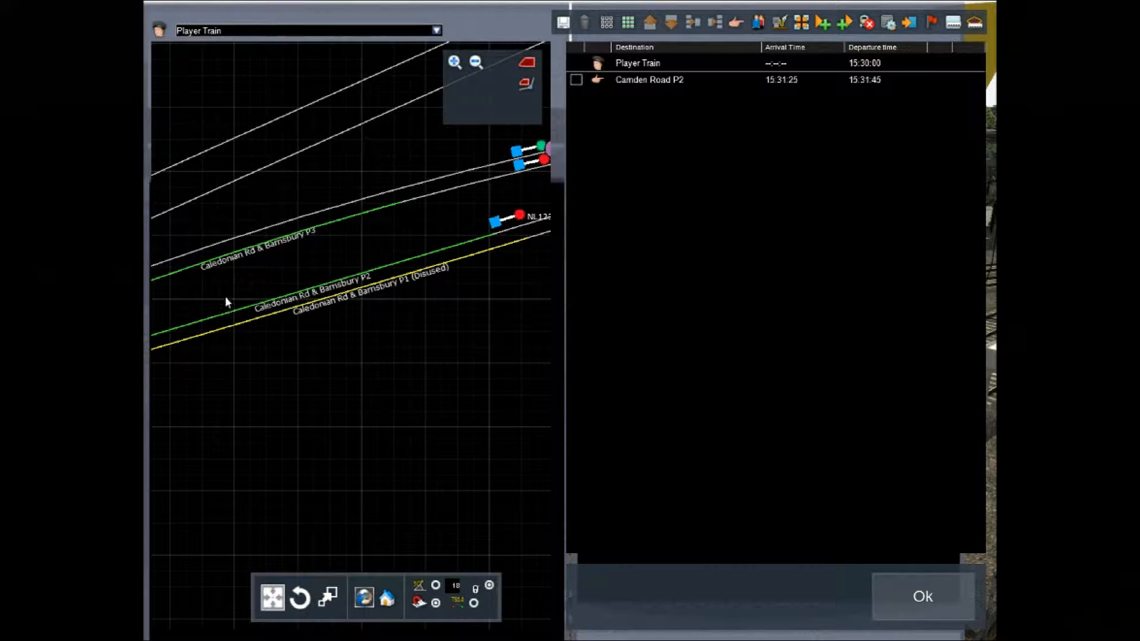
pyautogui.moveTo(226, 298); pyautogui.dragTo(370, 269)
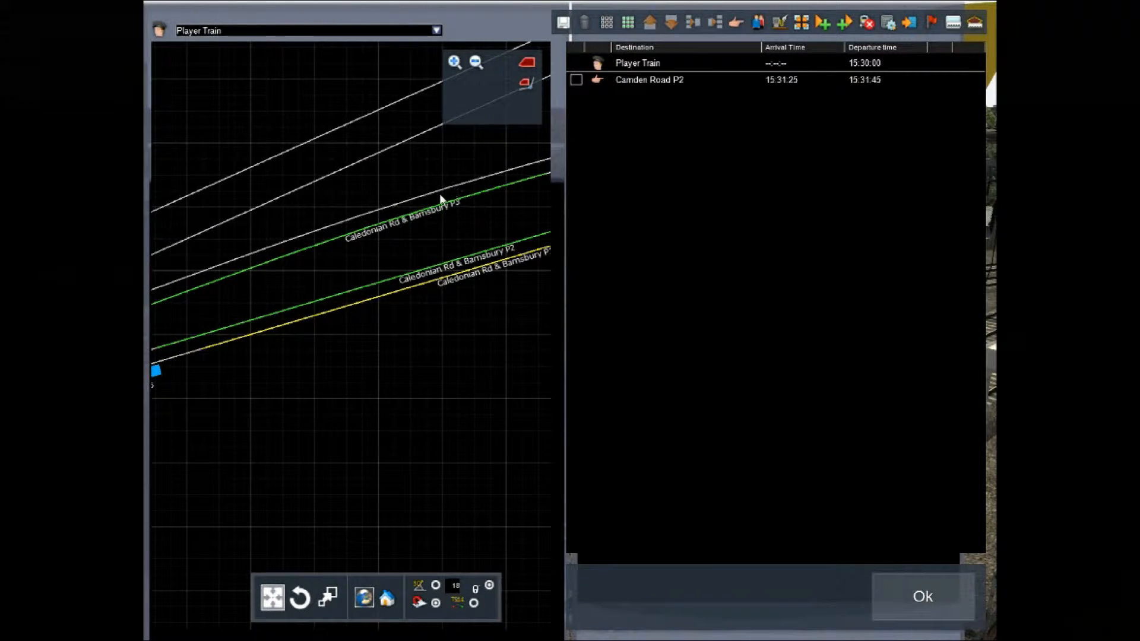
pyautogui.click(917, 597)
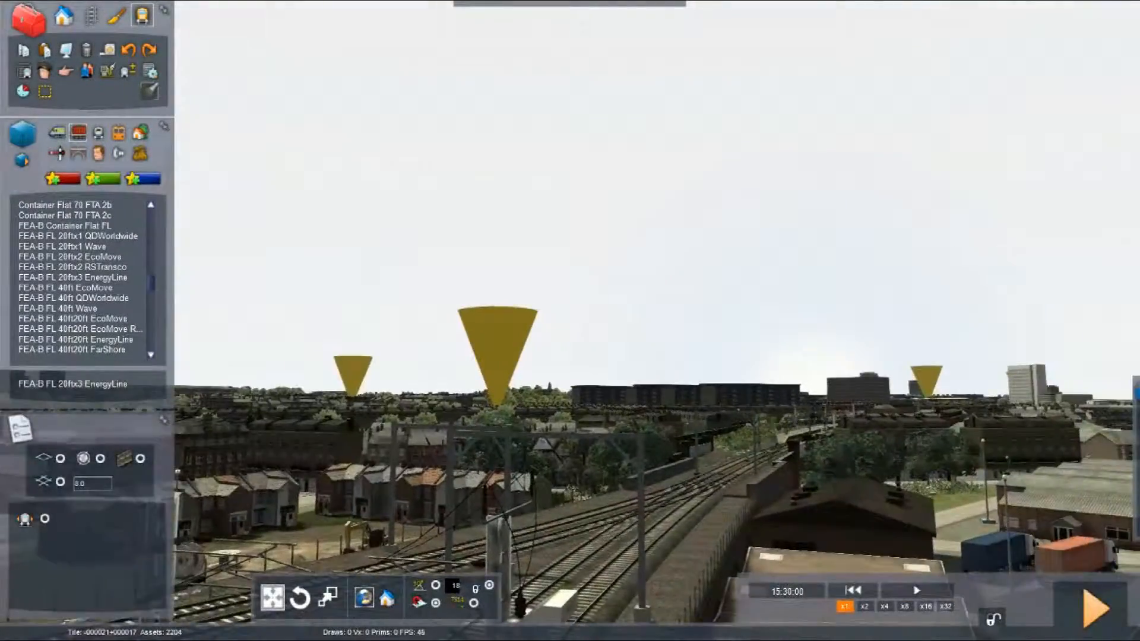
# Step: Fly along the line to Caledonian Rd & Barnsbury station and examine the two tracks running behind its island platform
pyautogui.press('Up')
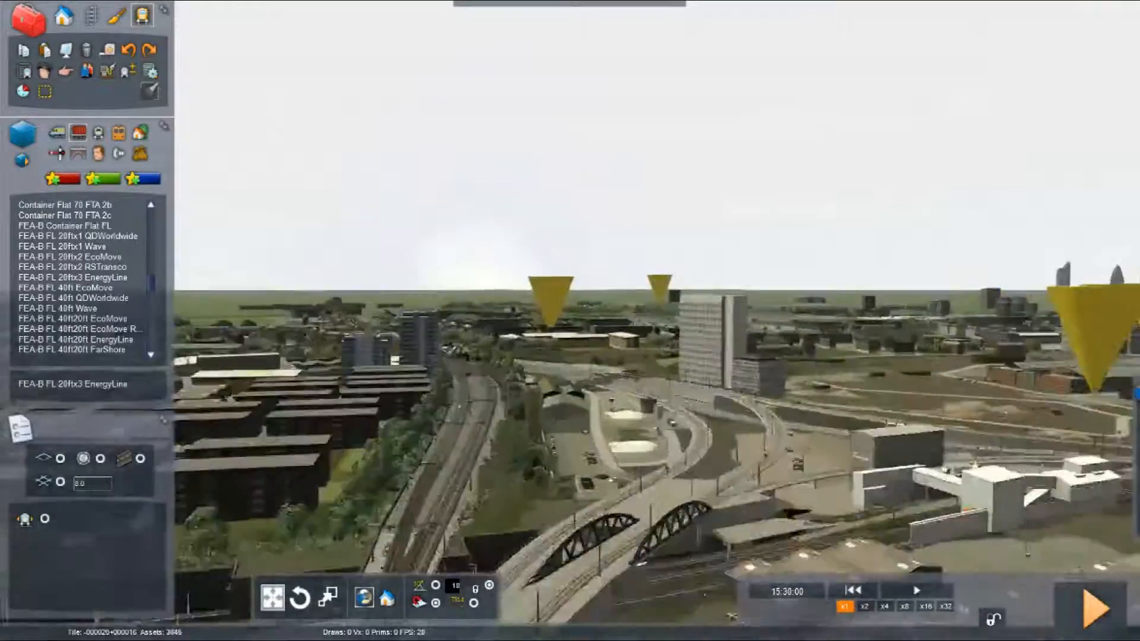
pyautogui.press('Up')
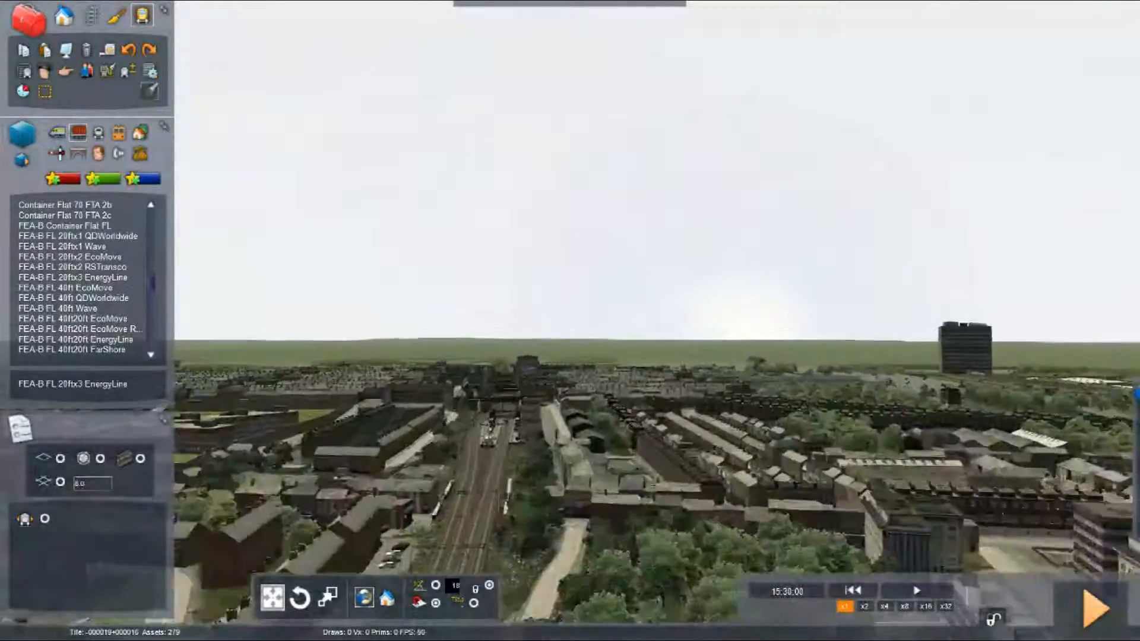
pyautogui.press('Up')
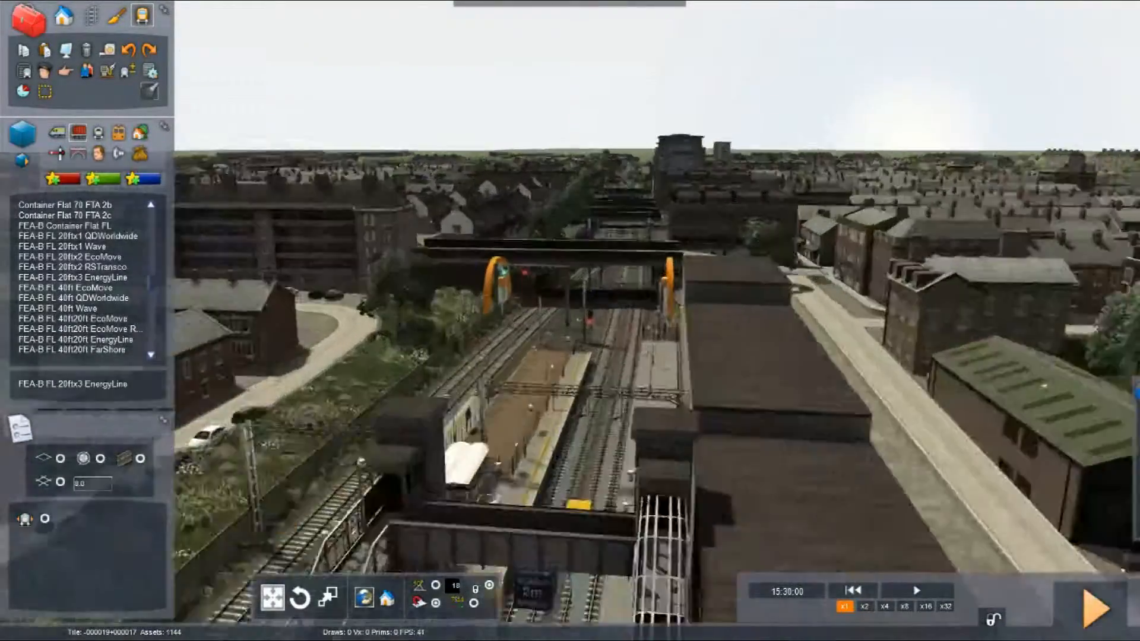
pyautogui.press('Up')
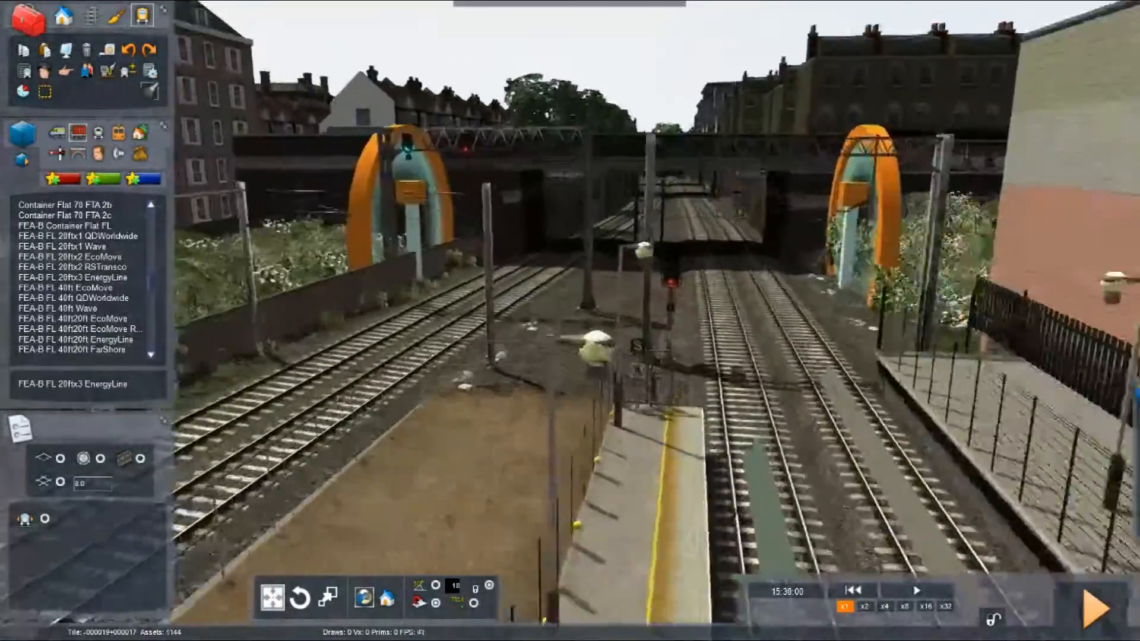
pyautogui.press('Up')
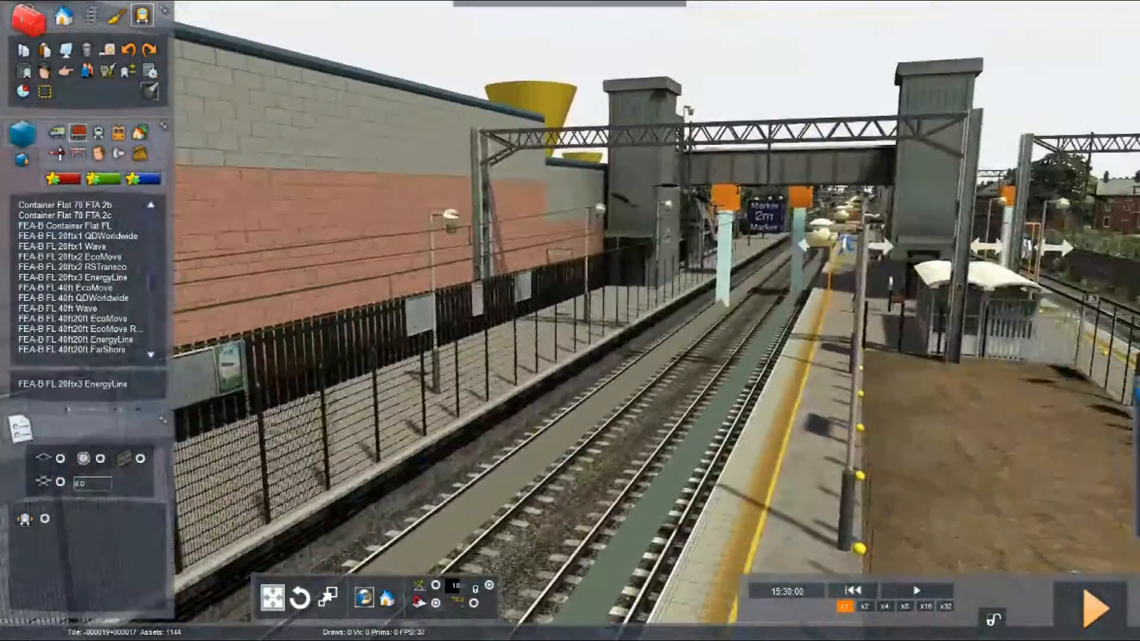
pyautogui.press('Up')
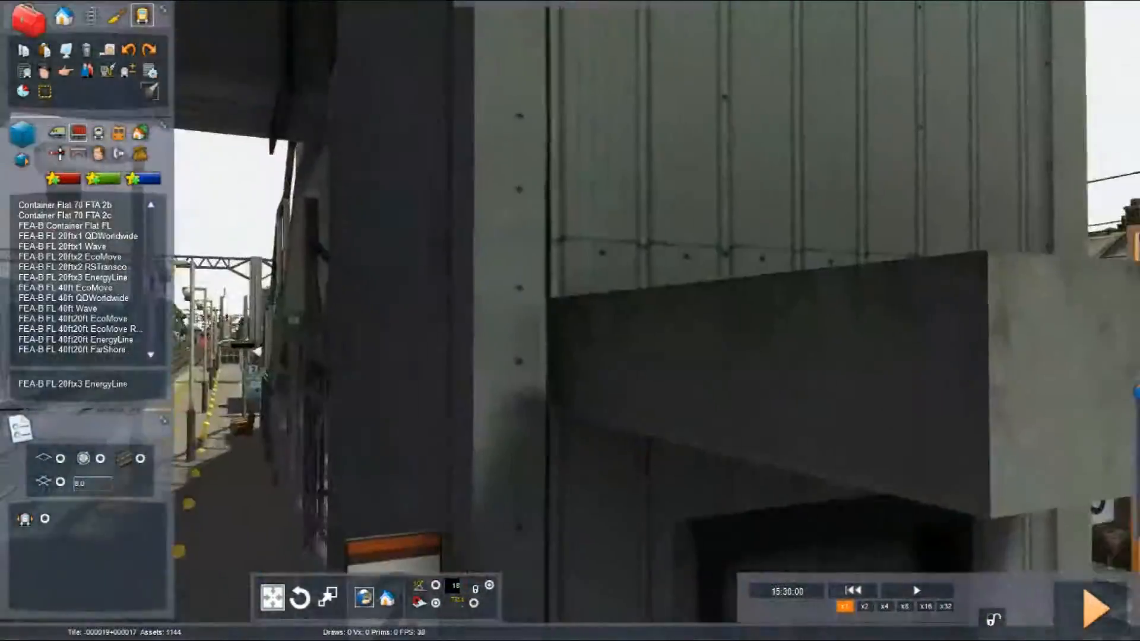
pyautogui.press('Up')
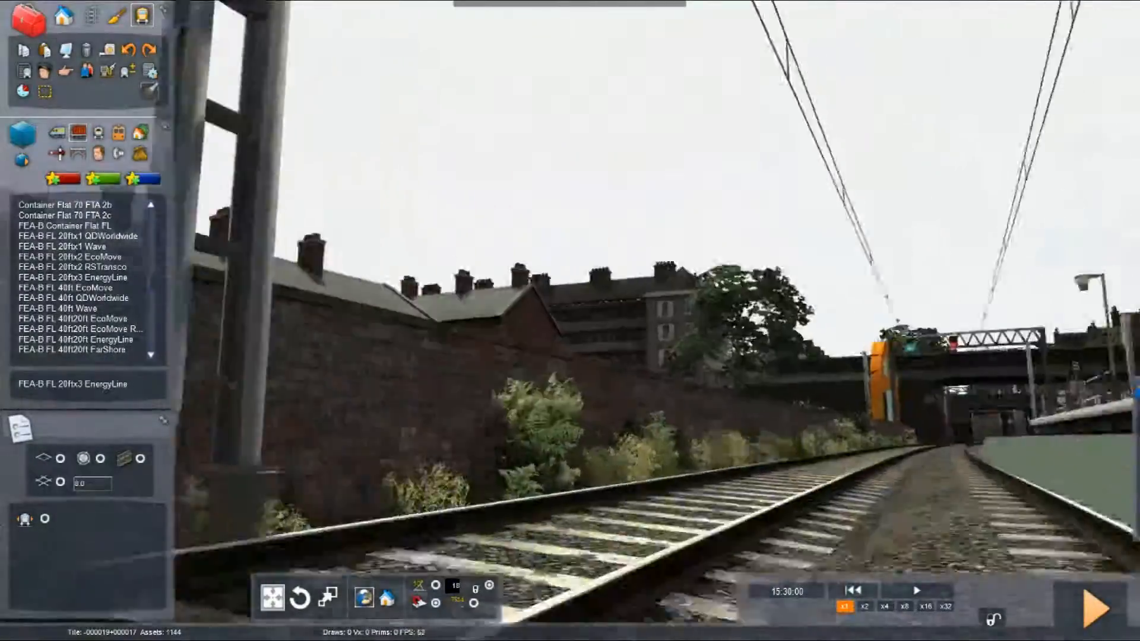
pyautogui.press('Up')
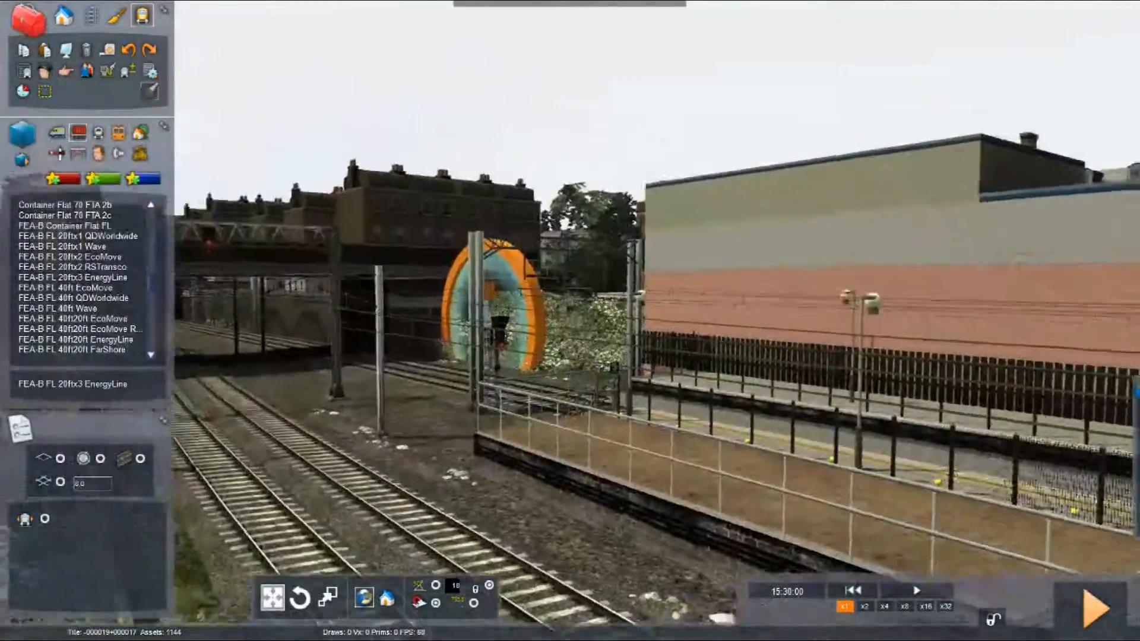
pyautogui.moveTo(594, 386); pyautogui.dragTo(465, 414, button='right')
pyautogui.press('Down')
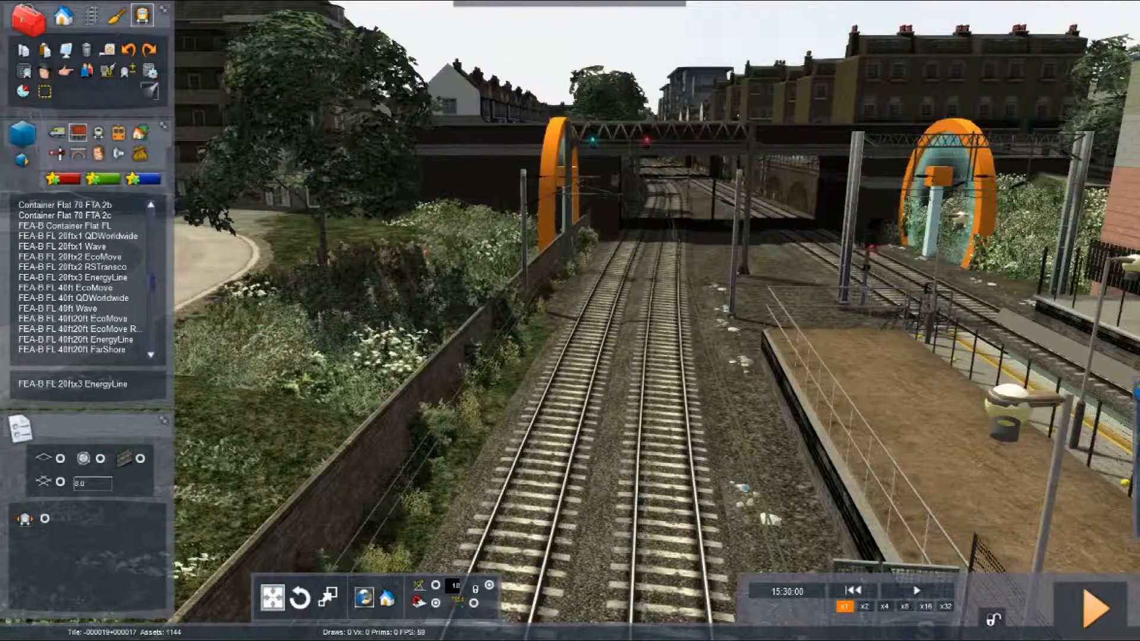
pyautogui.moveTo(688, 243); pyautogui.dragTo(669, 325, button='right')
pyautogui.moveTo(613, 288); pyautogui.dragTo(594, 276, button='right')
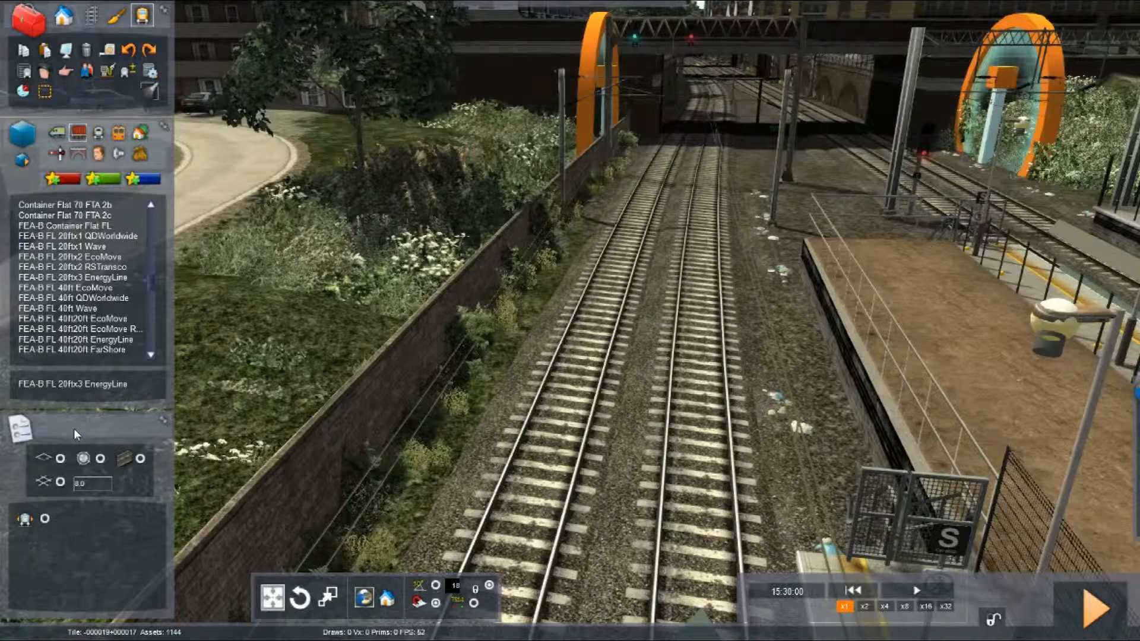
# Step: Place a Destination marker on the outermost track behind the Caledonian Rd & Barnsbury island platform and stretch it along the platform's length
pyautogui.click(62, 150)
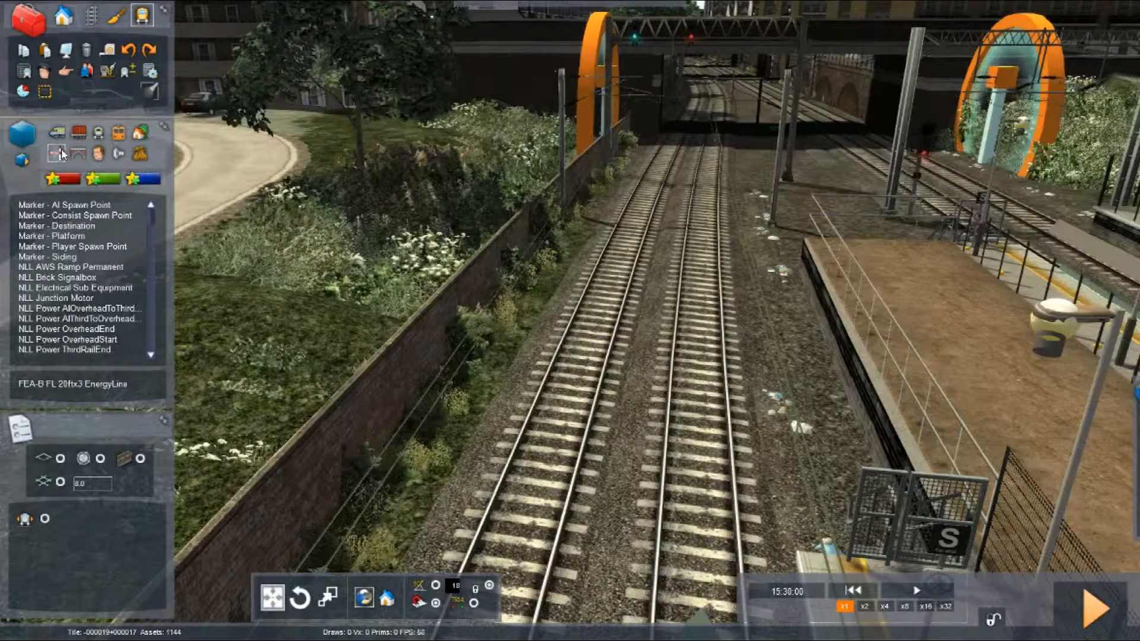
pyautogui.click(89, 226)
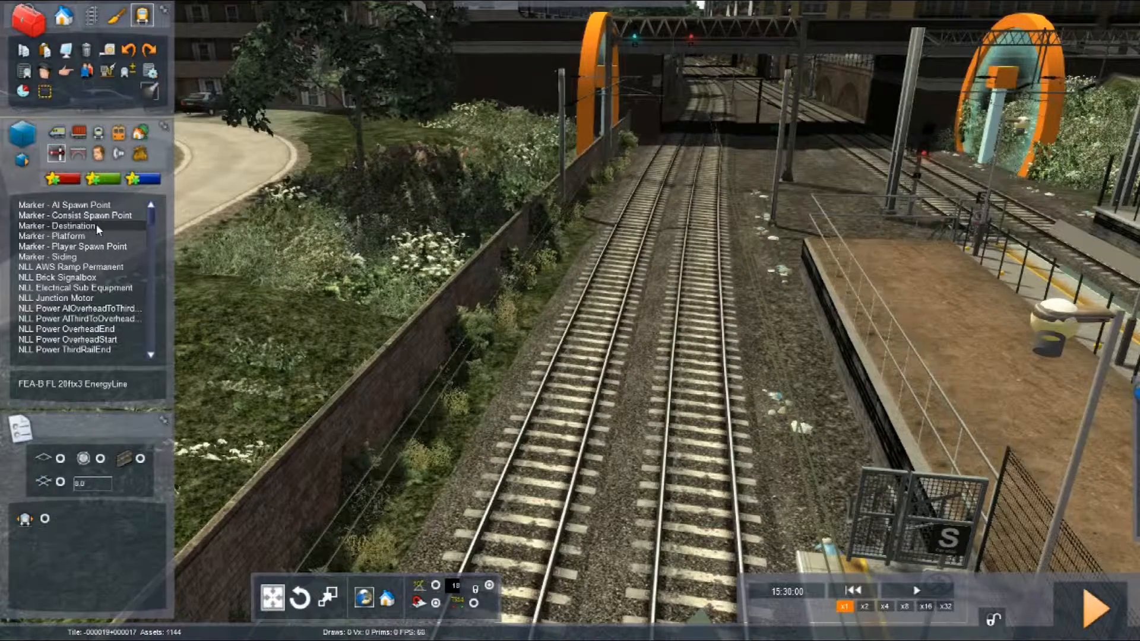
pyautogui.click(89, 225)
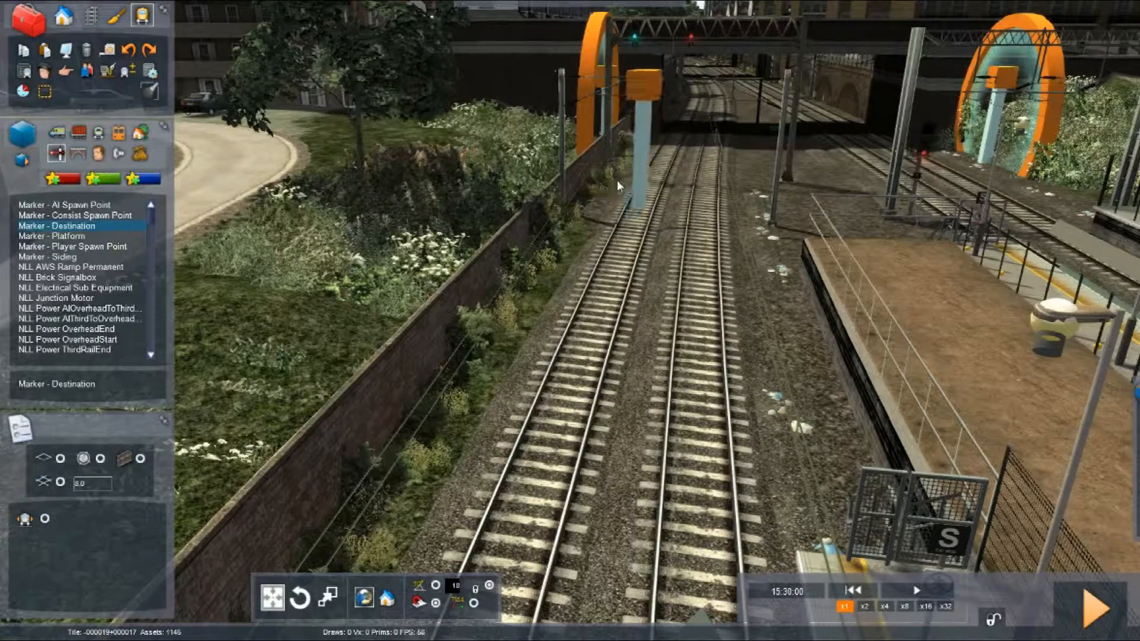
pyautogui.click(587, 224)
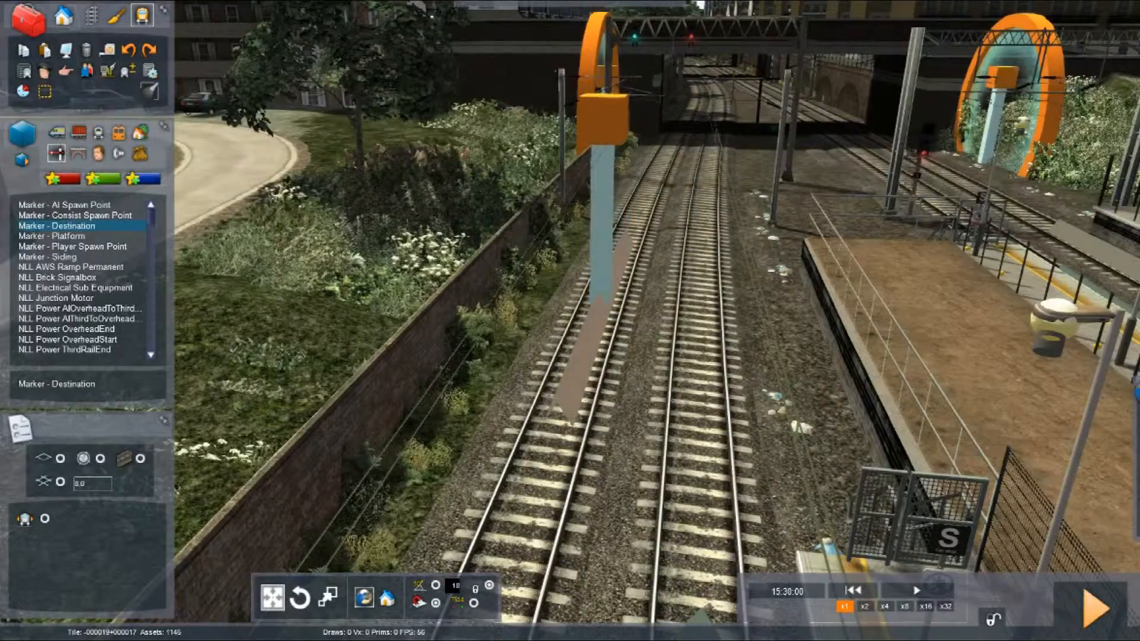
pyautogui.moveTo(487, 372); pyautogui.dragTo(484, 324, button='right')
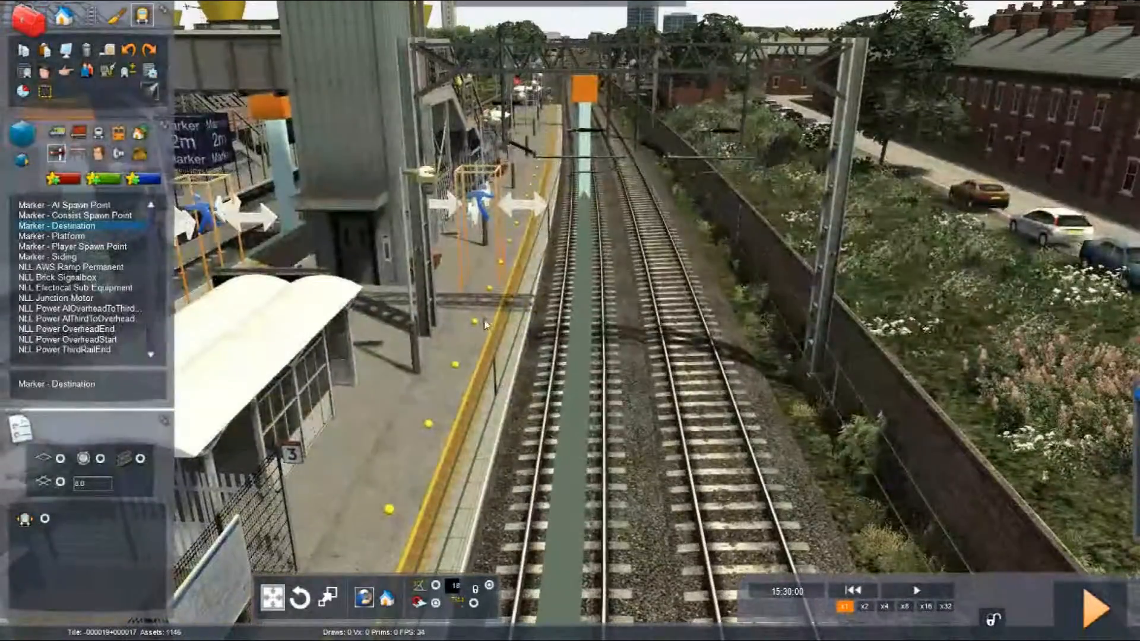
pyautogui.click(600, 99)
pyautogui.moveTo(682, 301)
pyautogui.mouseDown(button='right')
pyautogui.moveTo(927, 326)
pyautogui.moveTo(945, 291)
pyautogui.moveTo(980, 276)
pyautogui.moveTo(790, 315)
pyautogui.moveTo(659, 262)
pyautogui.moveTo(641, 285)
pyautogui.moveTo(736, 255)
pyautogui.moveTo(718, 238)
pyautogui.moveTo(660, 240)
pyautogui.moveTo(647, 220)
pyautogui.moveTo(659, 267)
pyautogui.moveTo(772, 309)
pyautogui.mouseUp(button='right')
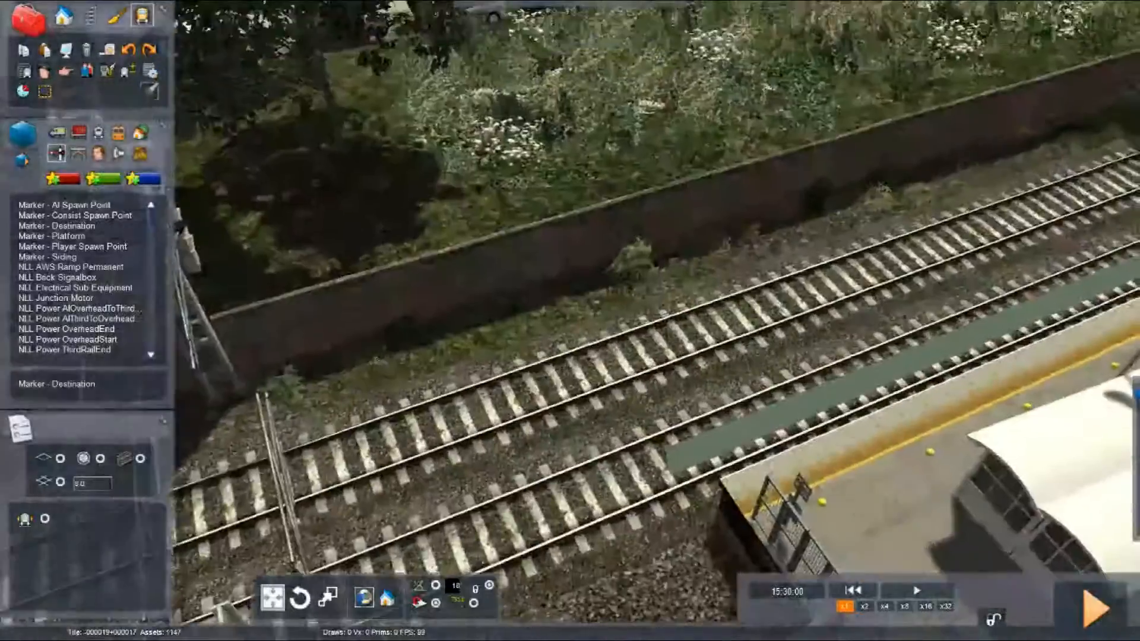
pyautogui.moveTo(617, 350); pyautogui.dragTo(664, 304, button='right')
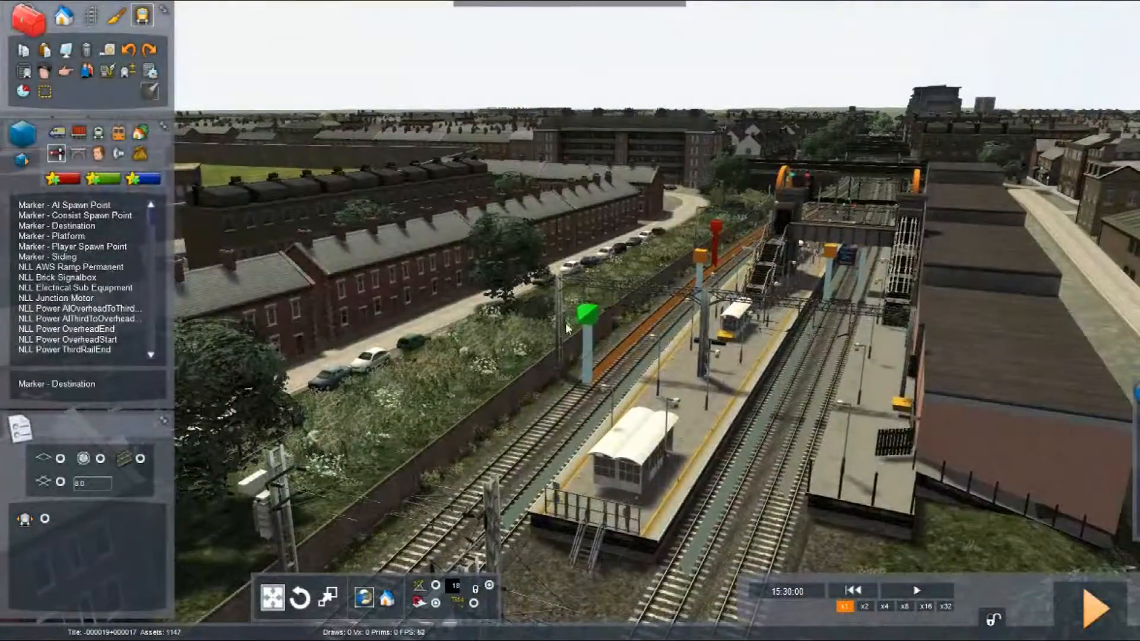
pyautogui.moveTo(571, 332); pyautogui.dragTo(464, 439)
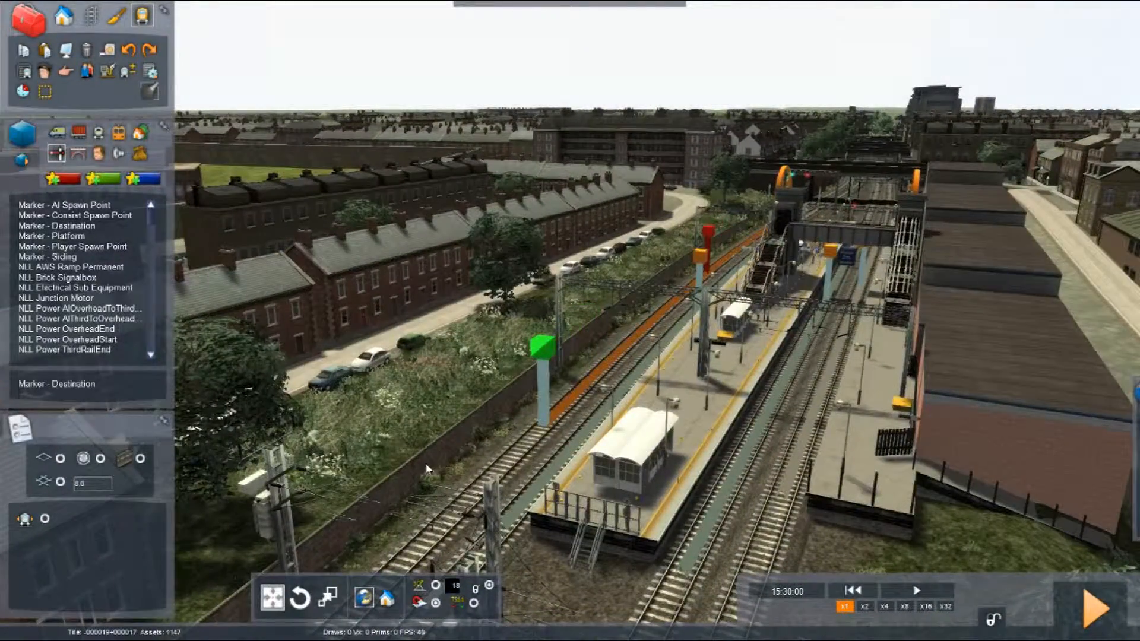
# Step: Delete the extra marker post standing at the bridge end of the new destination stretch
pyautogui.moveTo(429, 469); pyautogui.dragTo(585, 416, button='right')
pyautogui.press('Up')
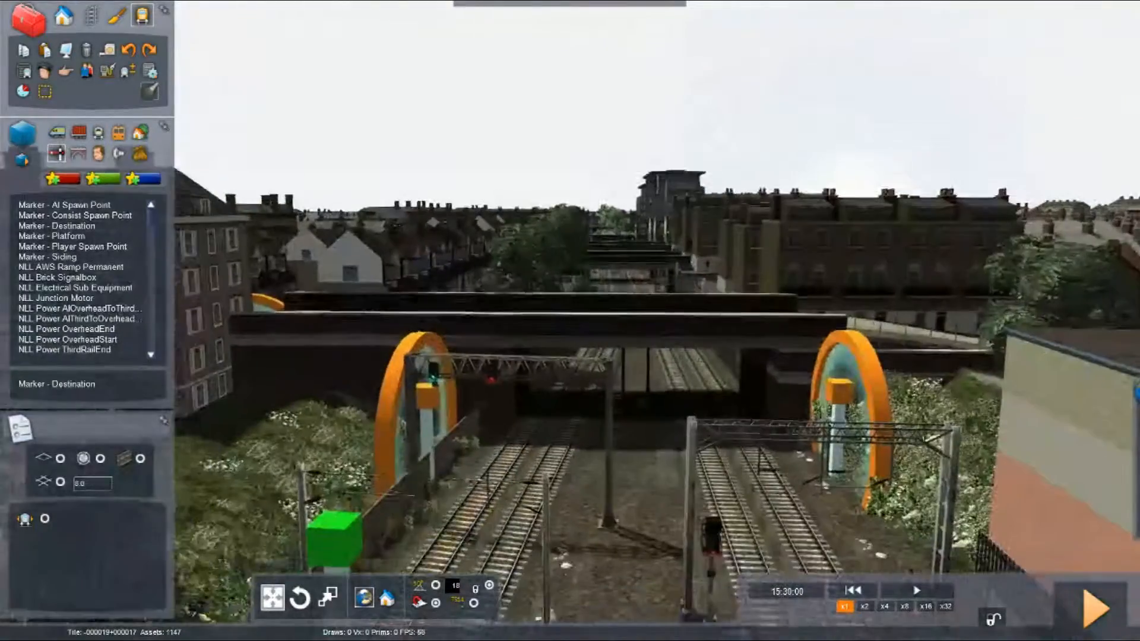
pyautogui.moveTo(505, 202); pyautogui.dragTo(445, 300, button='right')
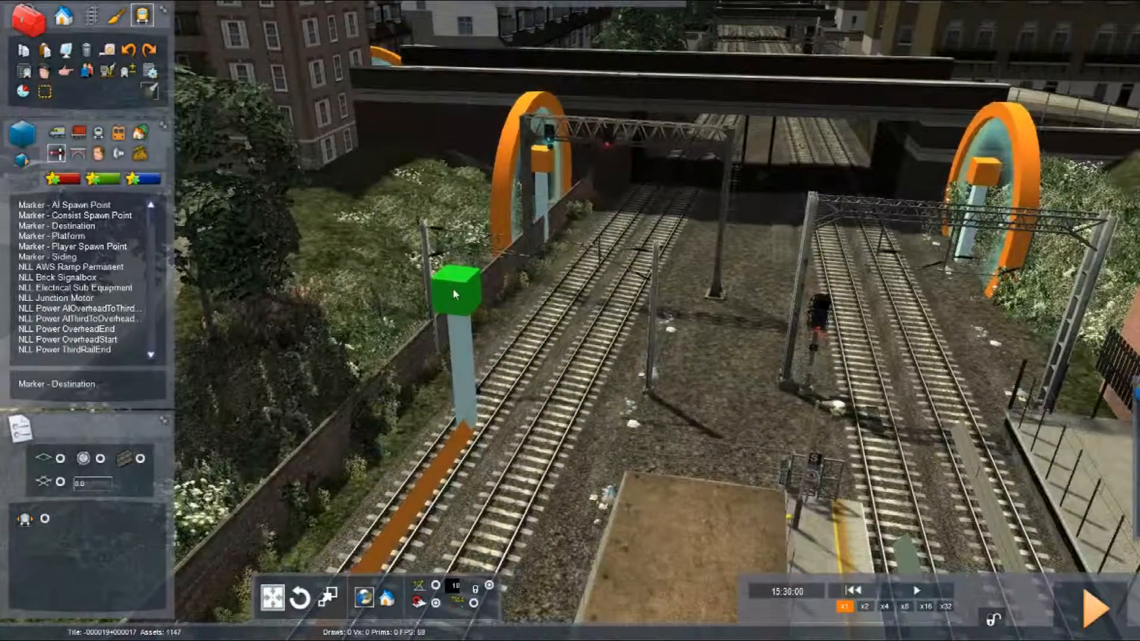
pyautogui.press('Delete')
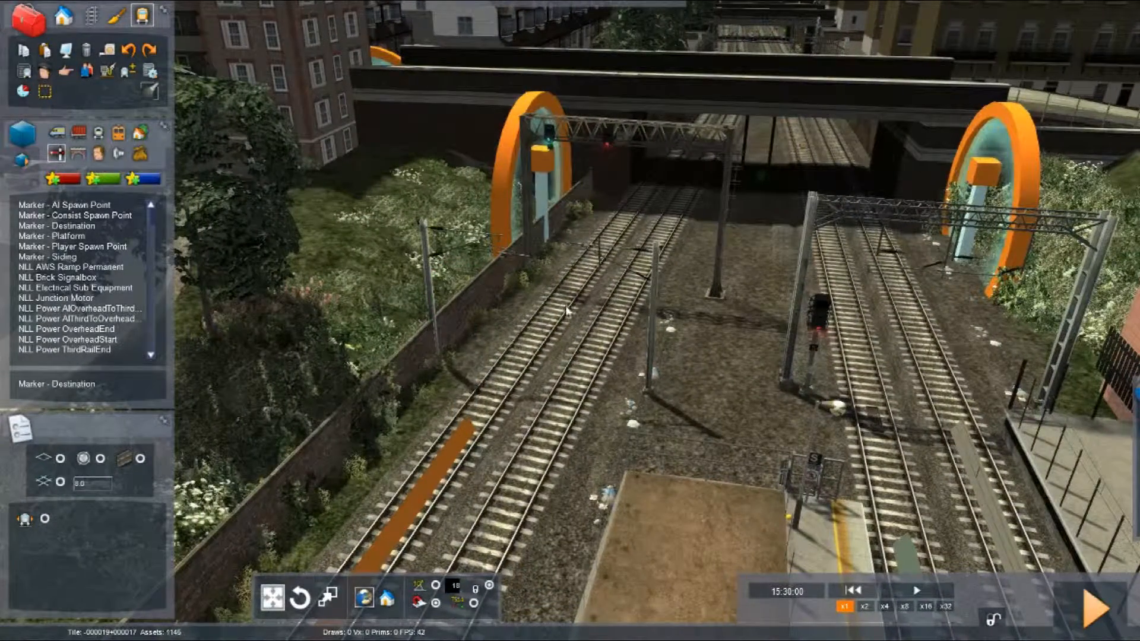
# Step: Open the new destination marker's properties and enter "Cally Goods" in both of its name fields
pyautogui.moveTo(570, 320); pyautogui.dragTo(523, 397, button='right')
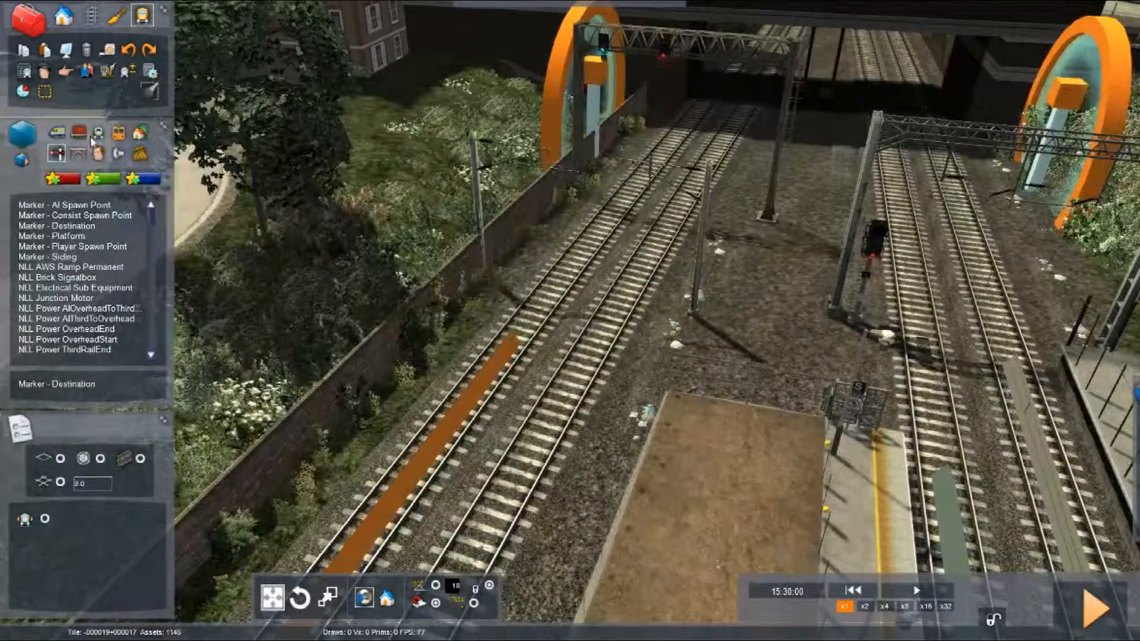
pyautogui.moveTo(379, 333)
pyautogui.mouseDown(button='right')
pyautogui.moveTo(321, 371)
pyautogui.moveTo(181, 347)
pyautogui.mouseUp(button='right')
pyautogui.click(299, 141)
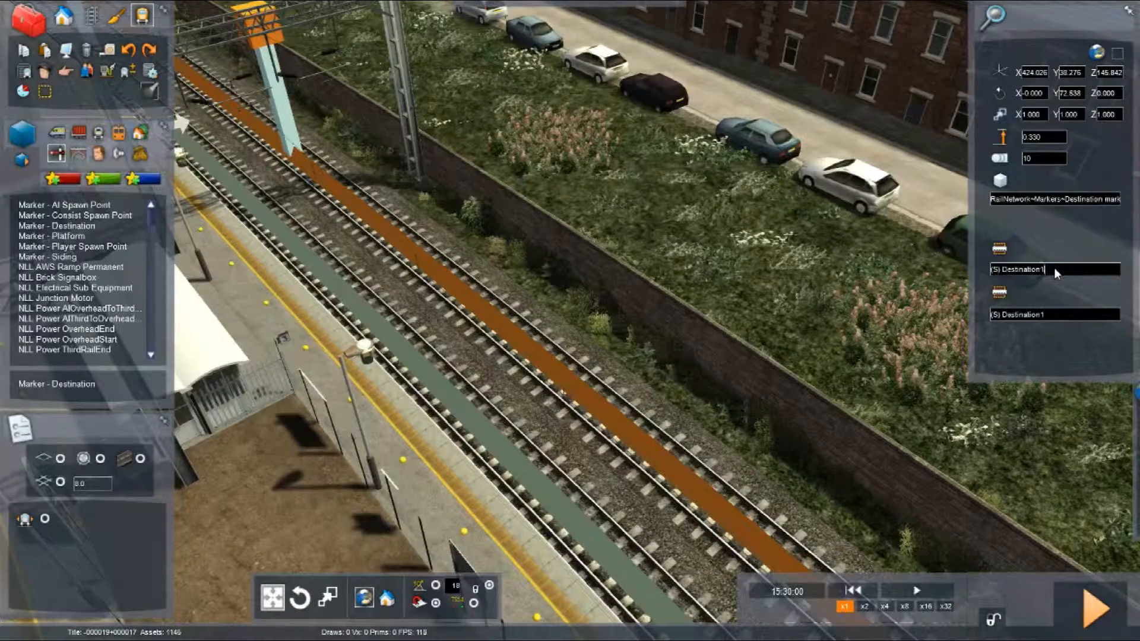
pyautogui.press('BackSpace')
pyautogui.write('Cally Goods')
pyautogui.moveTo(1032, 269); pyautogui.dragTo(1003, 270)
pyautogui.click(1043, 313)
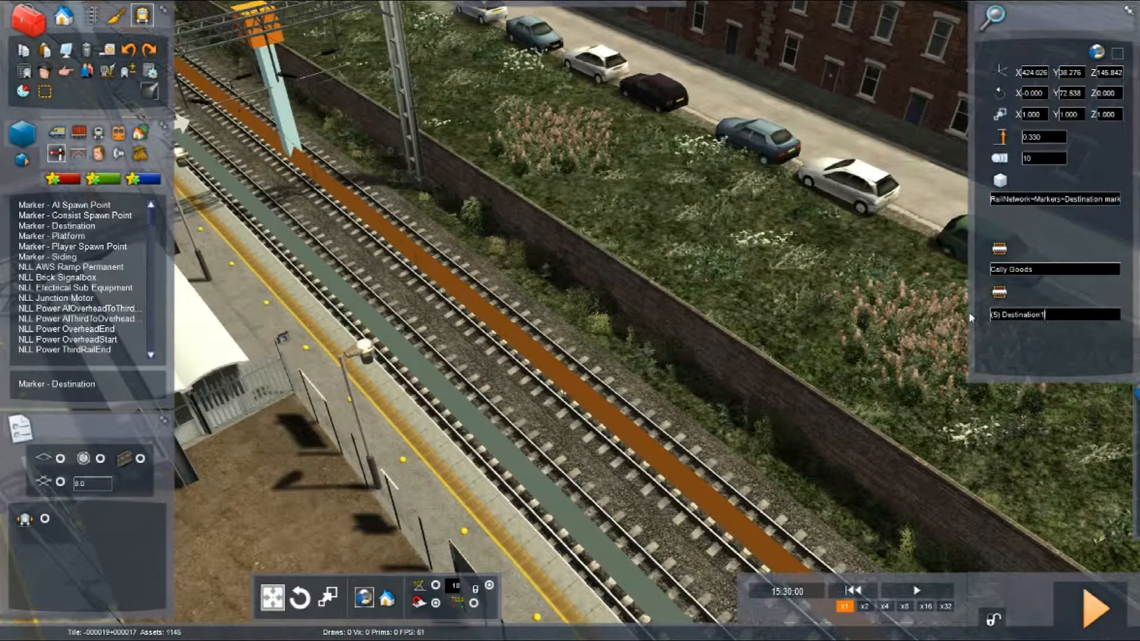
pyautogui.press('BackSpace')
pyautogui.press('BackSpace')
pyautogui.press('BackSpace')
pyautogui.press('BackSpace')
pyautogui.press('BackSpace')
pyautogui.press('BackSpace')
pyautogui.press('BackSpace')
pyautogui.press('BackSpace')
pyautogui.press('BackSpace')
pyautogui.press('BackSpace')
pyautogui.press('BackSpace')
pyautogui.press('BackSpace')
pyautogui.press('BackSpace')
pyautogui.write('Cally Goods')
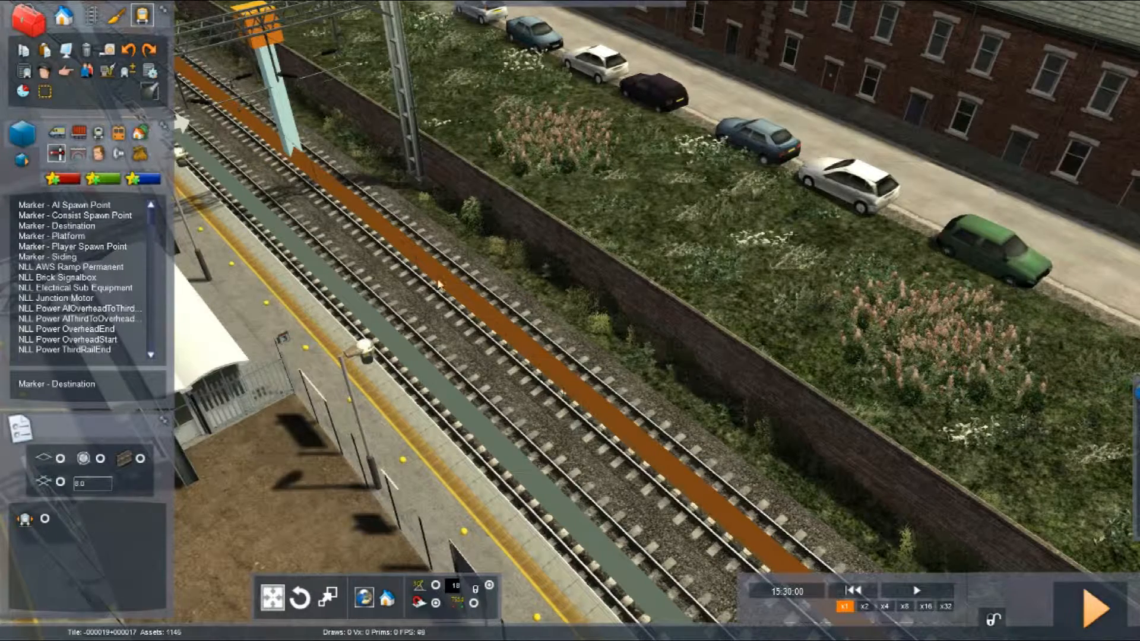
# Step: Add a stop instruction to the Player Train's timetable with Cally Goods as its destination, and close its properties
pyautogui.click(24, 91)
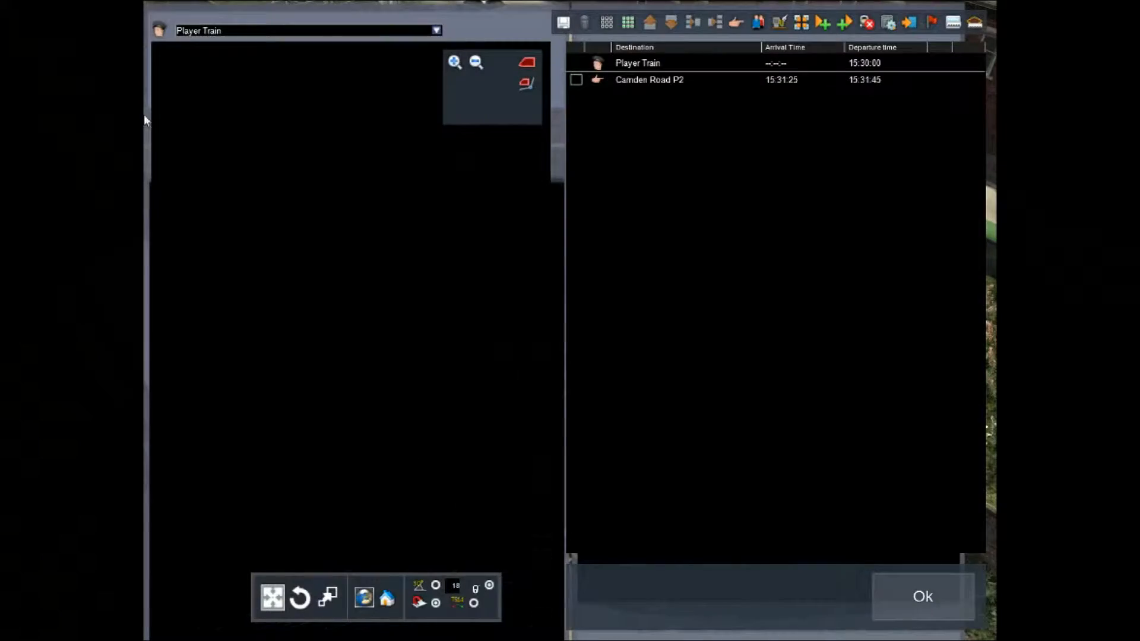
pyautogui.click(737, 23)
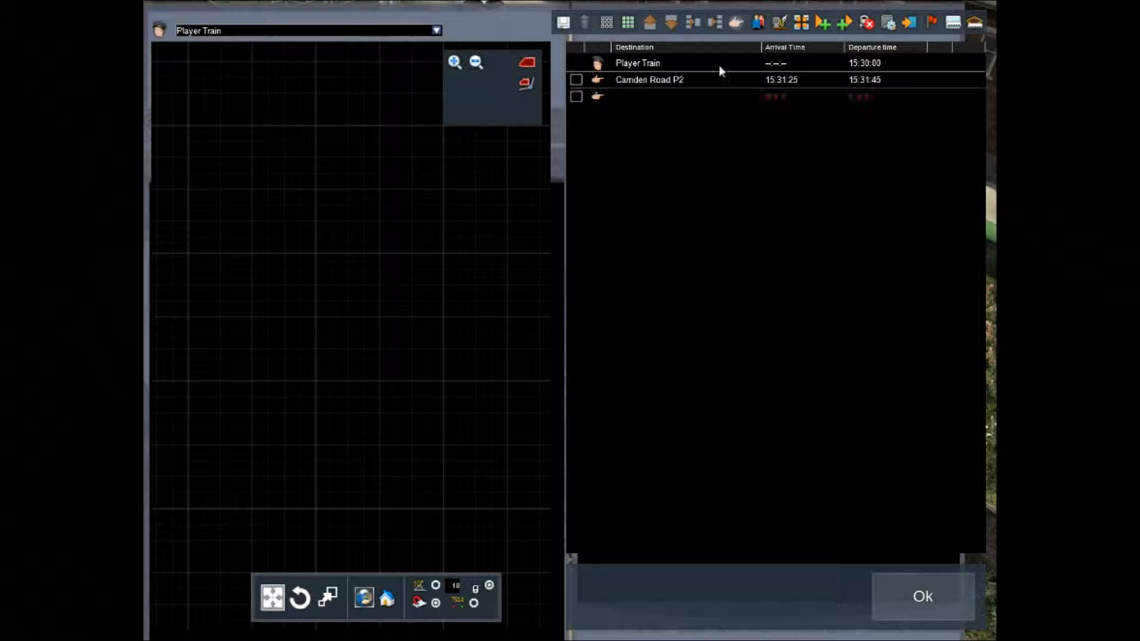
pyautogui.doubleClick(597, 97)
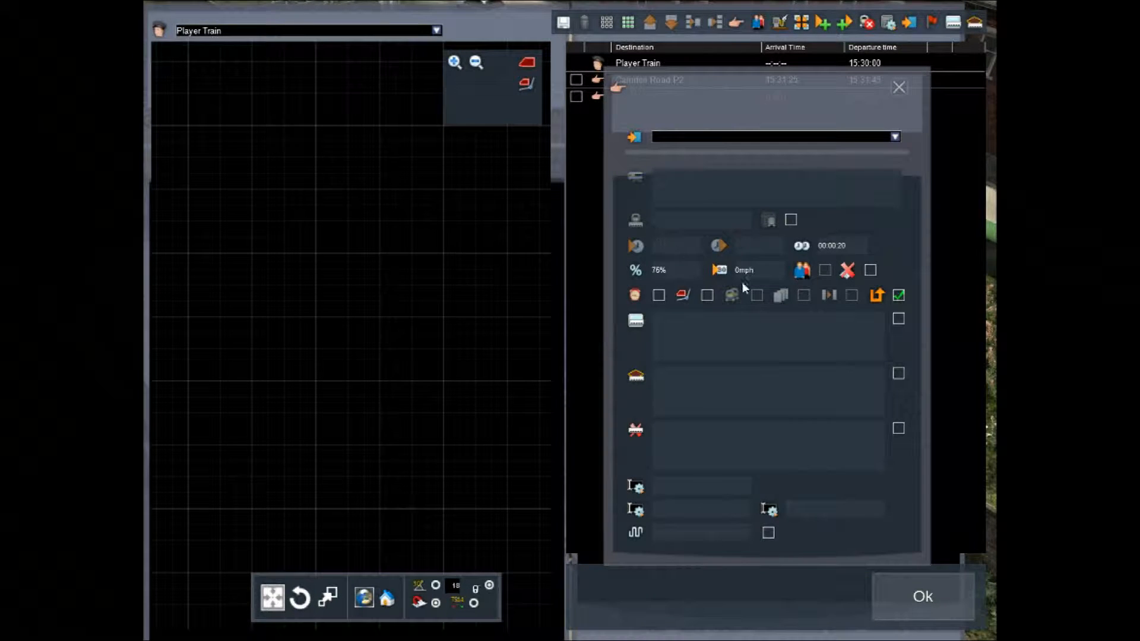
pyautogui.click(895, 137)
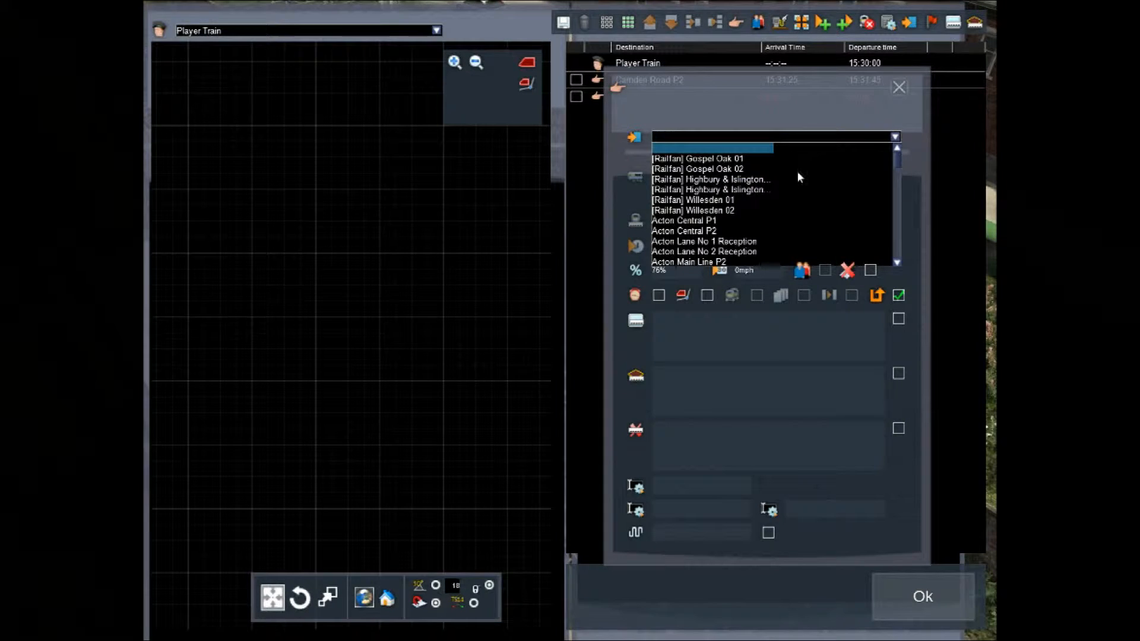
pyautogui.click(895, 137)
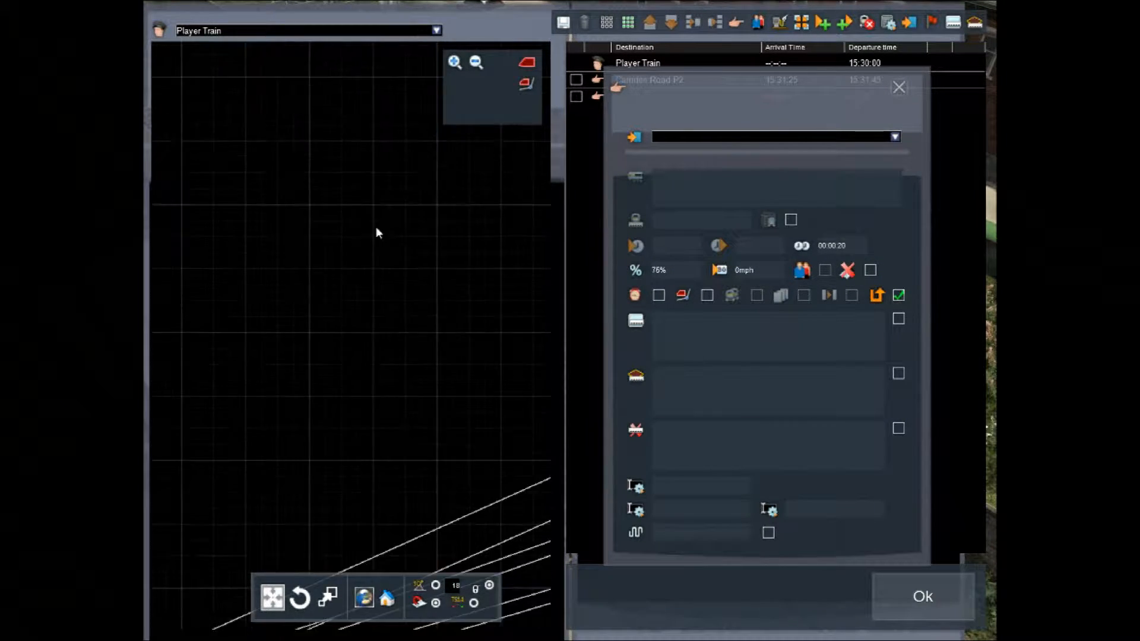
pyautogui.scroll(5, 321, 250)
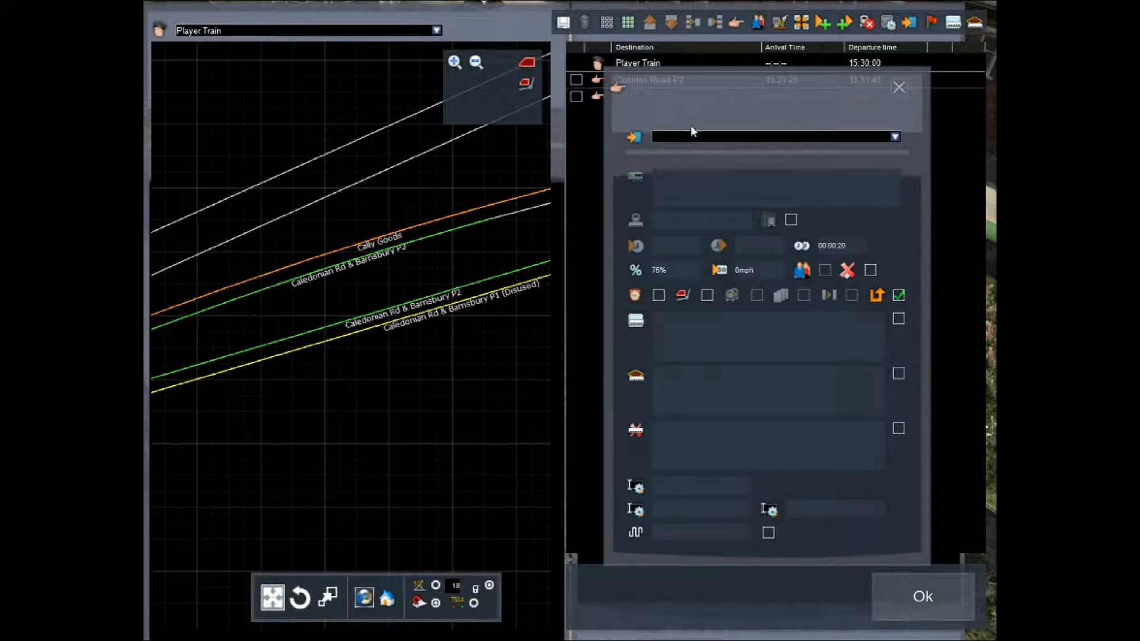
pyautogui.click(475, 210)
pyautogui.click(899, 88)
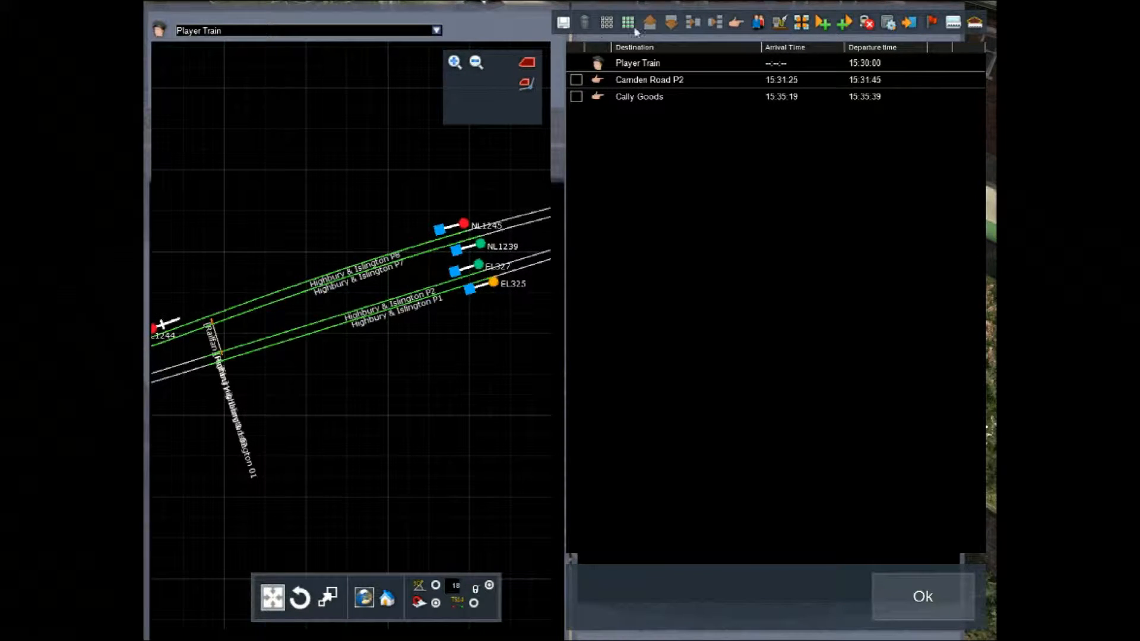
# Step: Add a stop instruction for the Player Train at Highbury & Islington P8 and close its properties
pyautogui.click(735, 25)
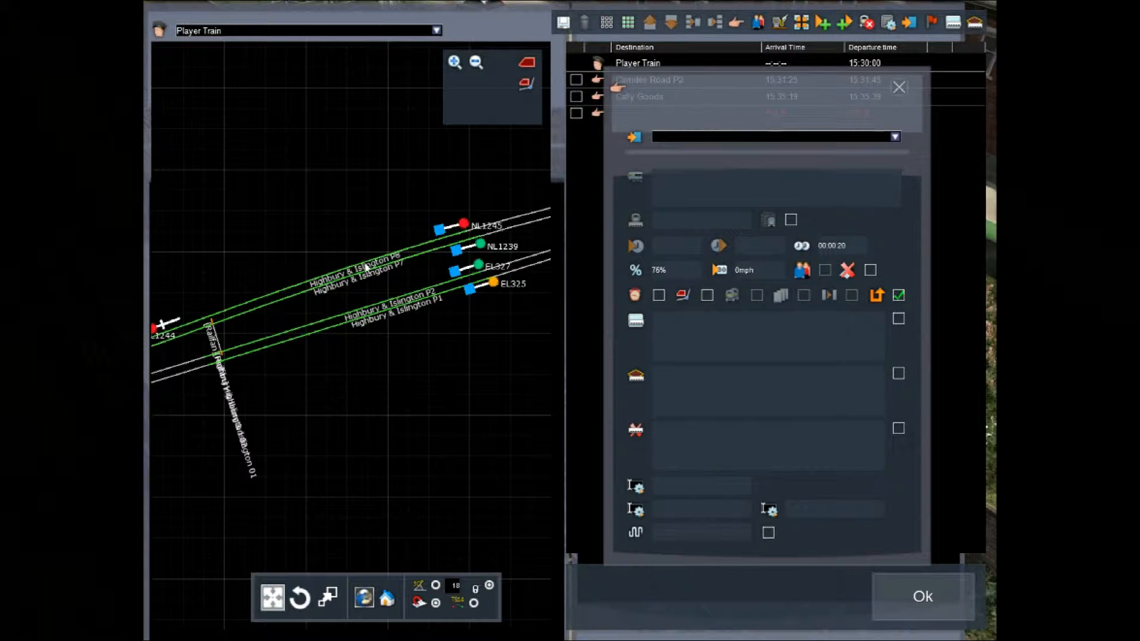
pyautogui.scroll(3, 364, 262)
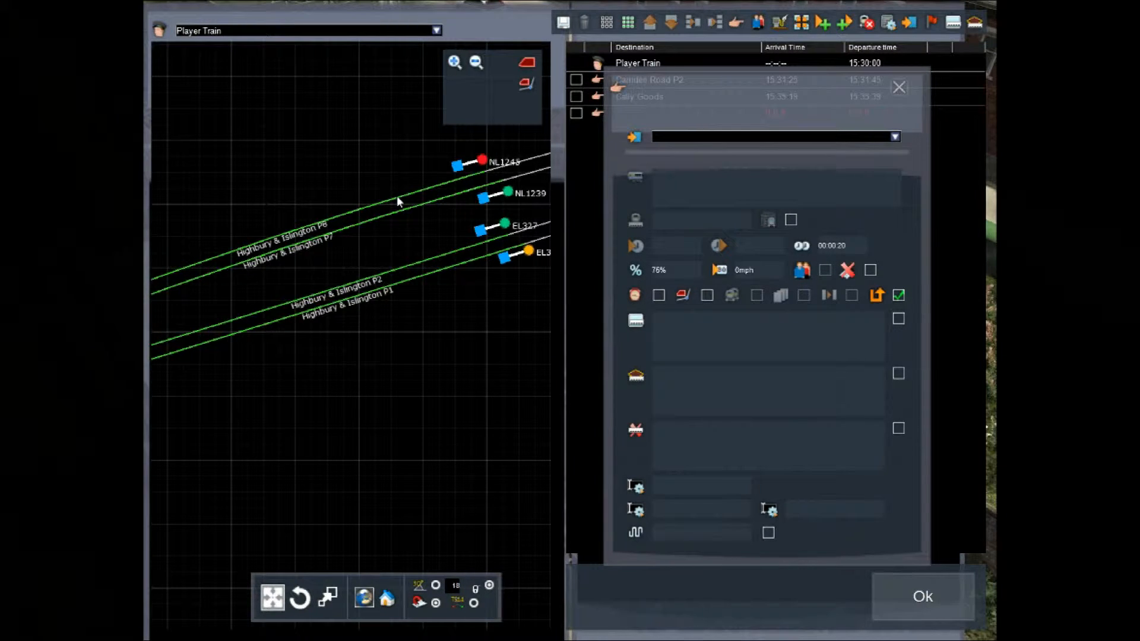
pyautogui.click(272, 240)
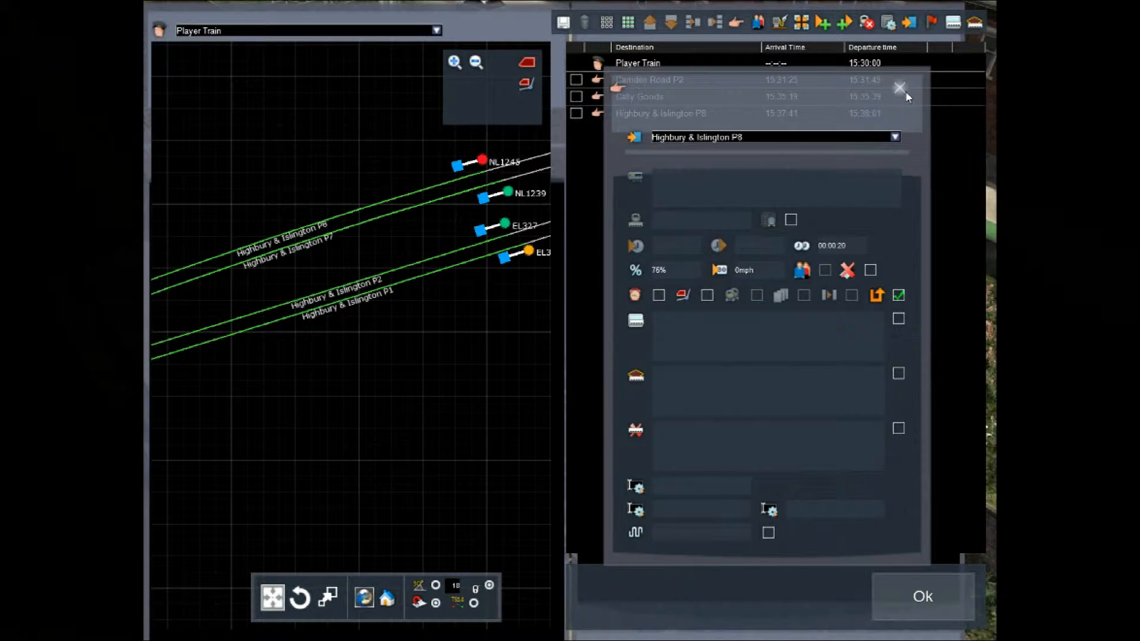
pyautogui.click(904, 89)
# Step: Trace the line on the map beyond Highbury & Islington to Dalston Kingsland, and back to the Canonbury platforms
pyautogui.moveTo(412, 319); pyautogui.dragTo(262, 397)
pyautogui.scroll(-3, 365, 320)
pyautogui.scroll(-5, 365, 320)
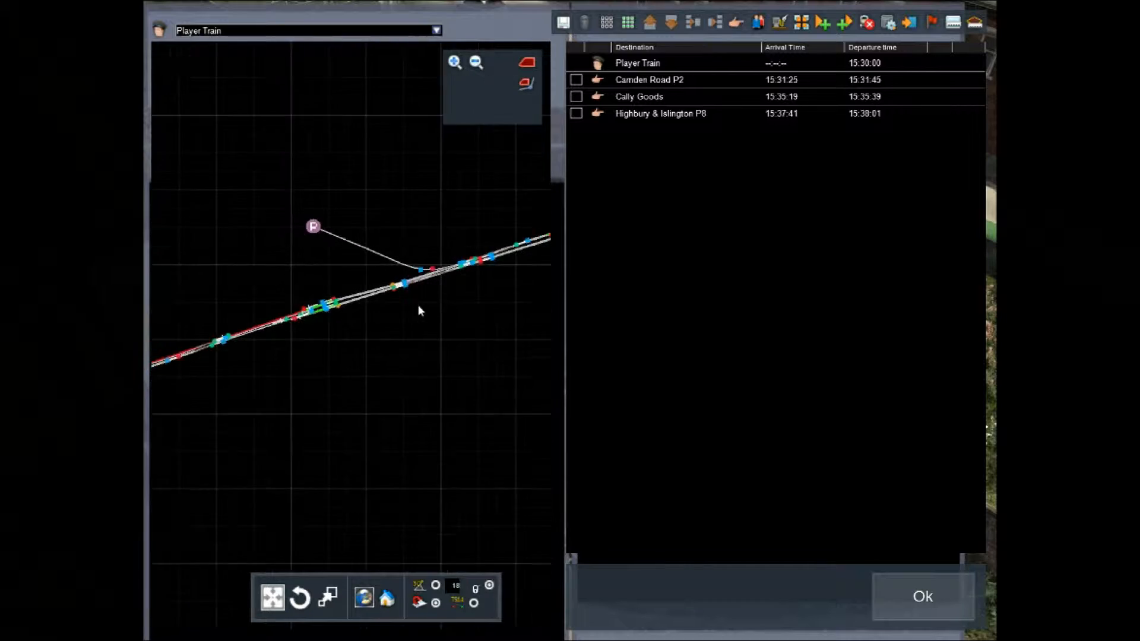
pyautogui.moveTo(418, 305); pyautogui.dragTo(87, 252)
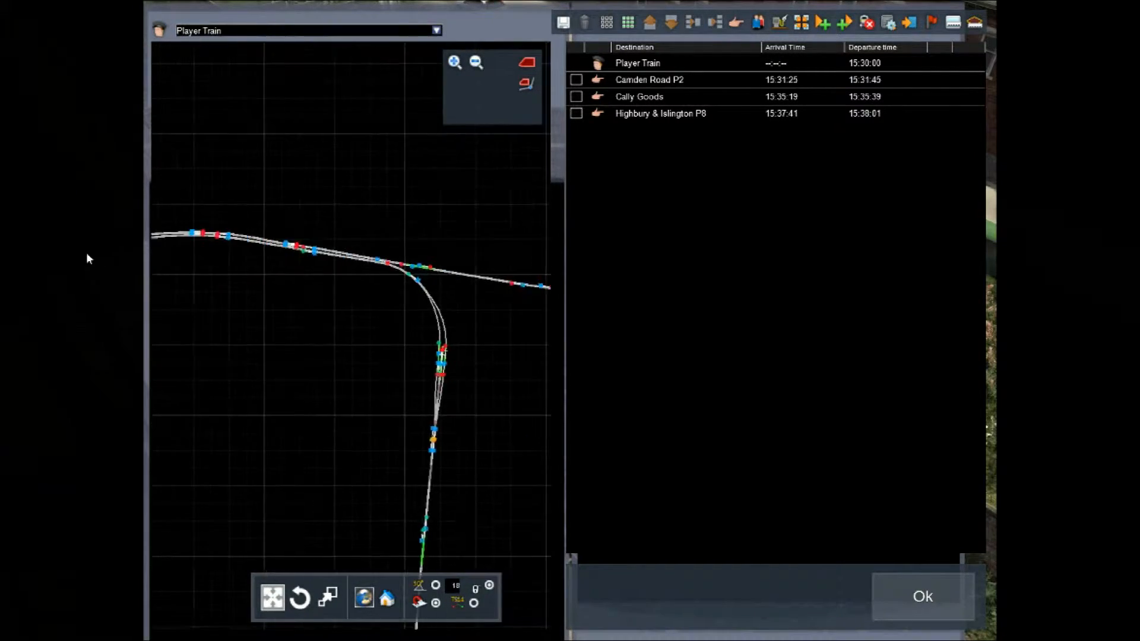
pyautogui.scroll(5, 405, 252)
pyautogui.moveTo(405, 251); pyautogui.dragTo(385, 290)
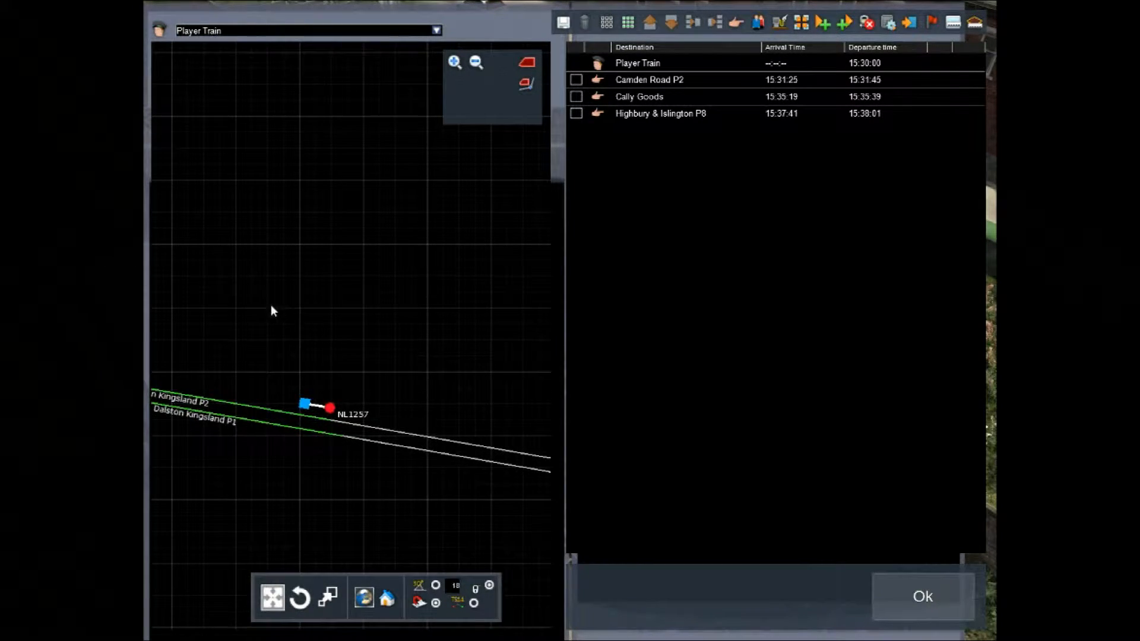
pyautogui.moveTo(252, 315); pyautogui.dragTo(395, 296)
pyautogui.scroll(-4, 380, 298)
pyautogui.moveTo(248, 308); pyautogui.dragTo(547, 354)
pyautogui.moveTo(332, 341); pyautogui.dragTo(620, 385)
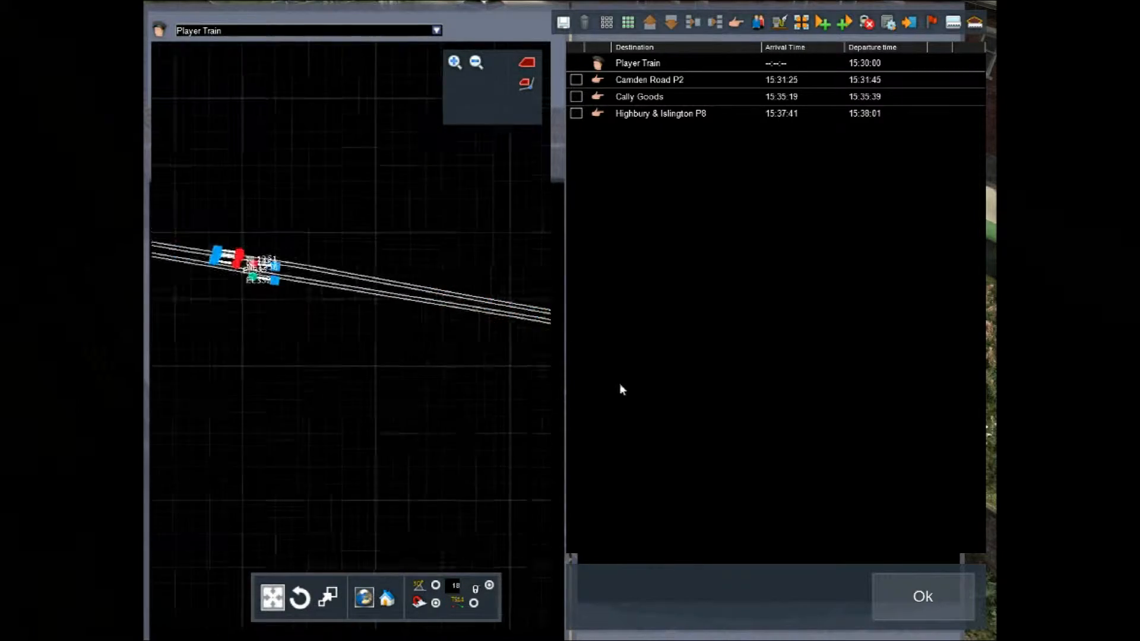
pyautogui.moveTo(263, 344); pyautogui.dragTo(522, 376)
pyautogui.moveTo(249, 300); pyautogui.dragTo(448, 328)
pyautogui.scroll(-5, 247, 302)
pyautogui.moveTo(233, 343); pyautogui.dragTo(337, 315)
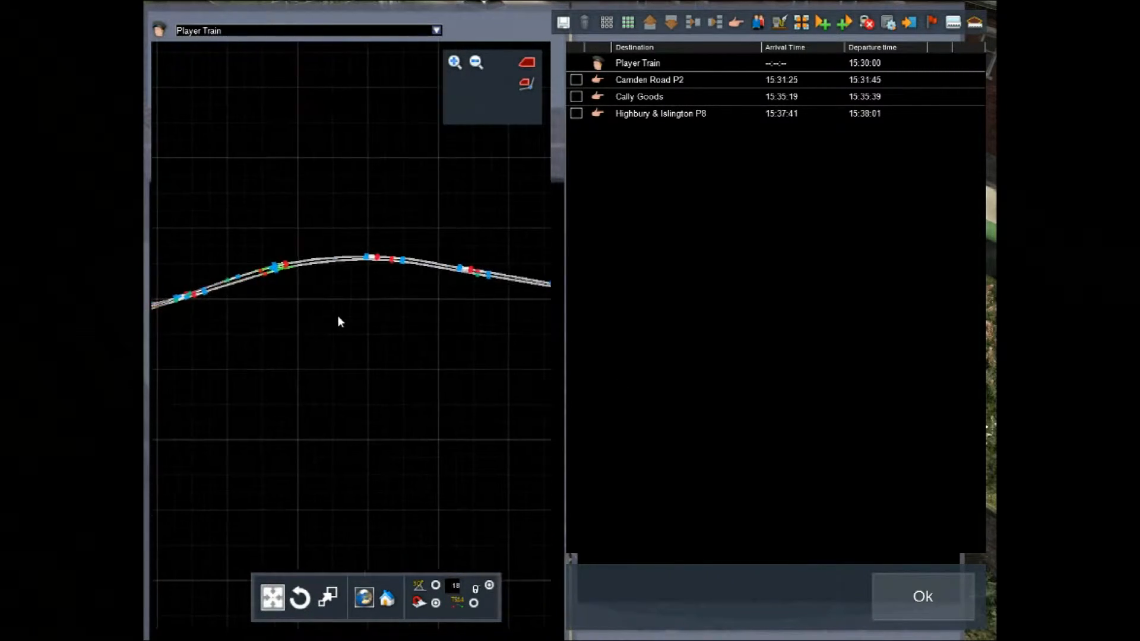
pyautogui.scroll(3, 270, 234)
pyautogui.moveTo(270, 234); pyautogui.dragTo(438, 156)
pyautogui.scroll(3, 242, 208)
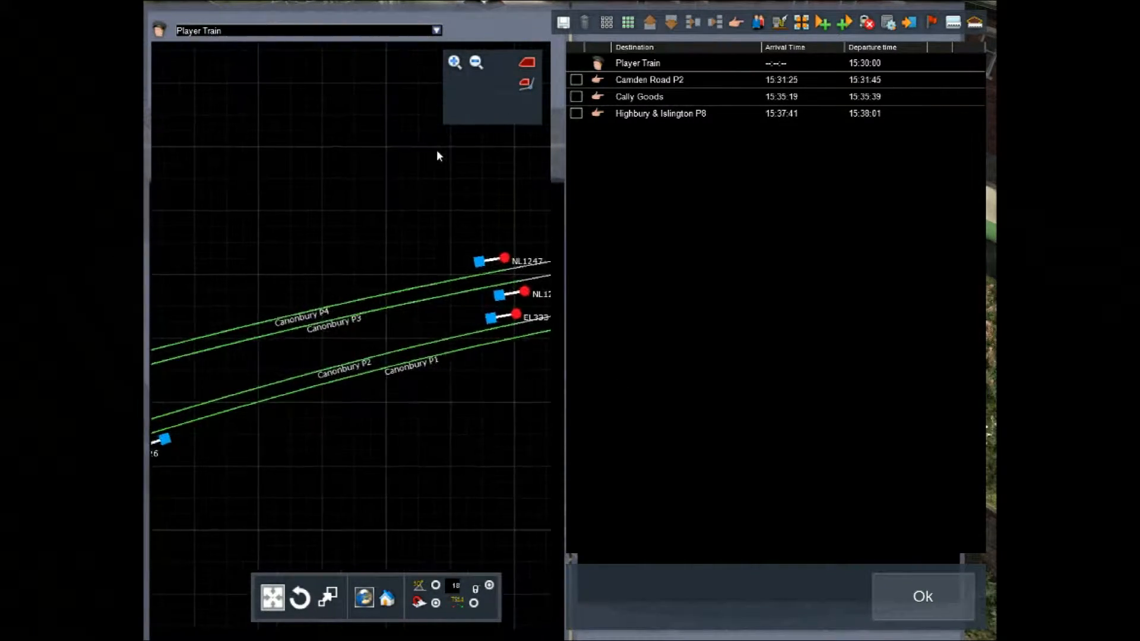
# Step: Add a stop instruction with Canonbury P4 as its destination to the Player Train's timetable, and close its properties
pyautogui.click(734, 23)
pyautogui.doubleClick(605, 131)
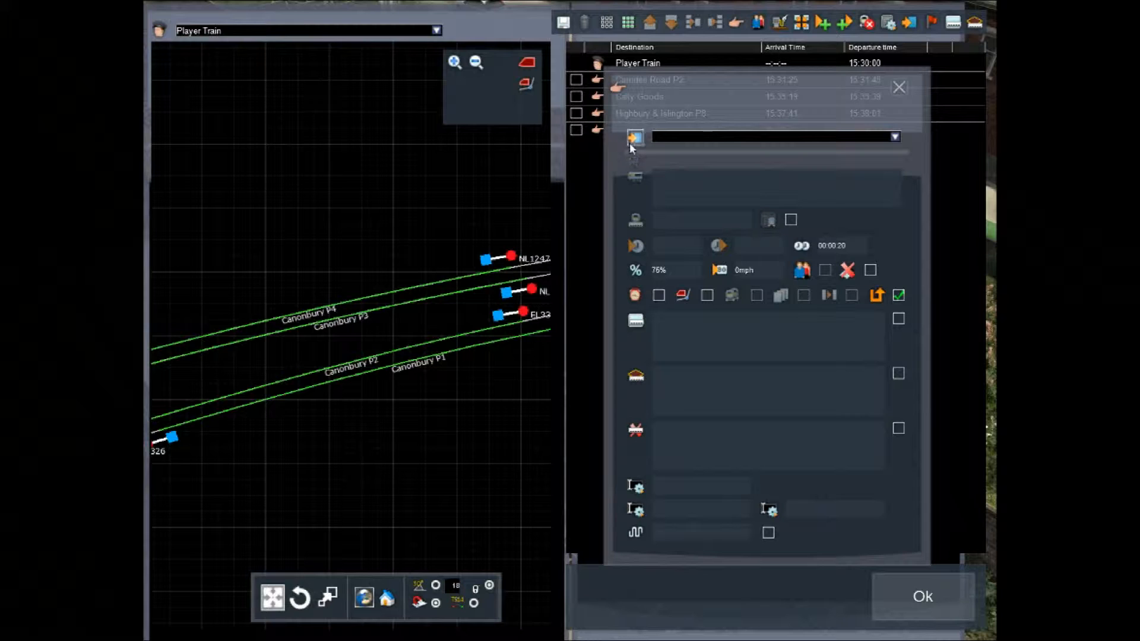
pyautogui.click(316, 314)
pyautogui.click(899, 87)
# Step: Add a stop instruction for the Player Train at Dalston Kingsland P2 and close its properties
pyautogui.scroll(-7, 287, 255)
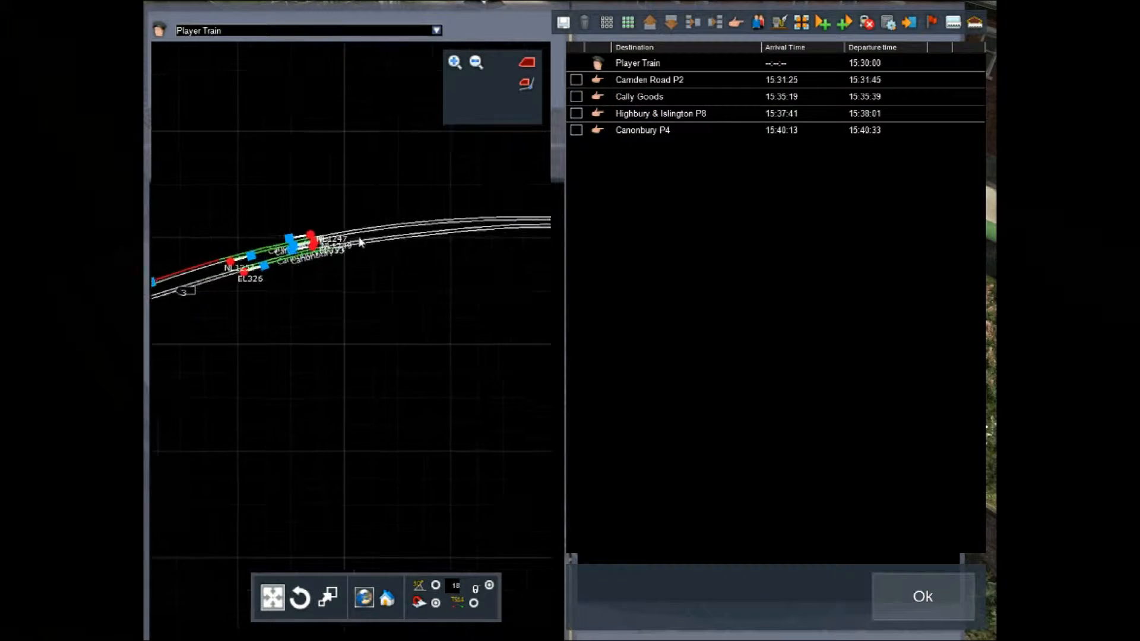
pyautogui.moveTo(416, 305); pyautogui.dragTo(232, 256)
pyautogui.scroll(2, 518, 226)
pyautogui.scroll(4, 445, 184)
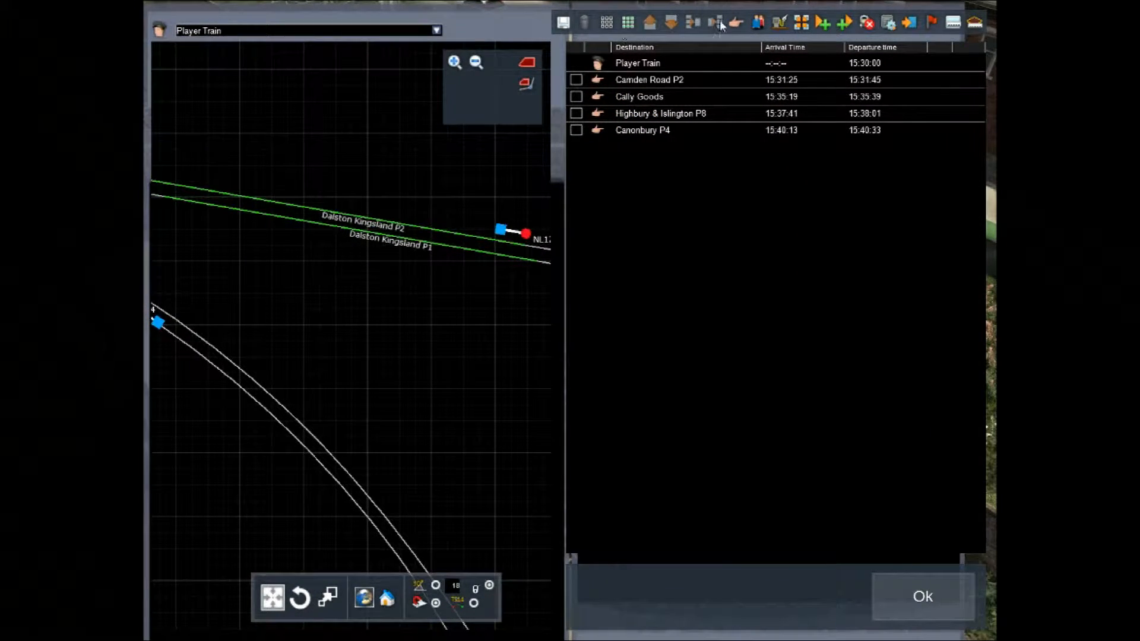
pyautogui.click(735, 24)
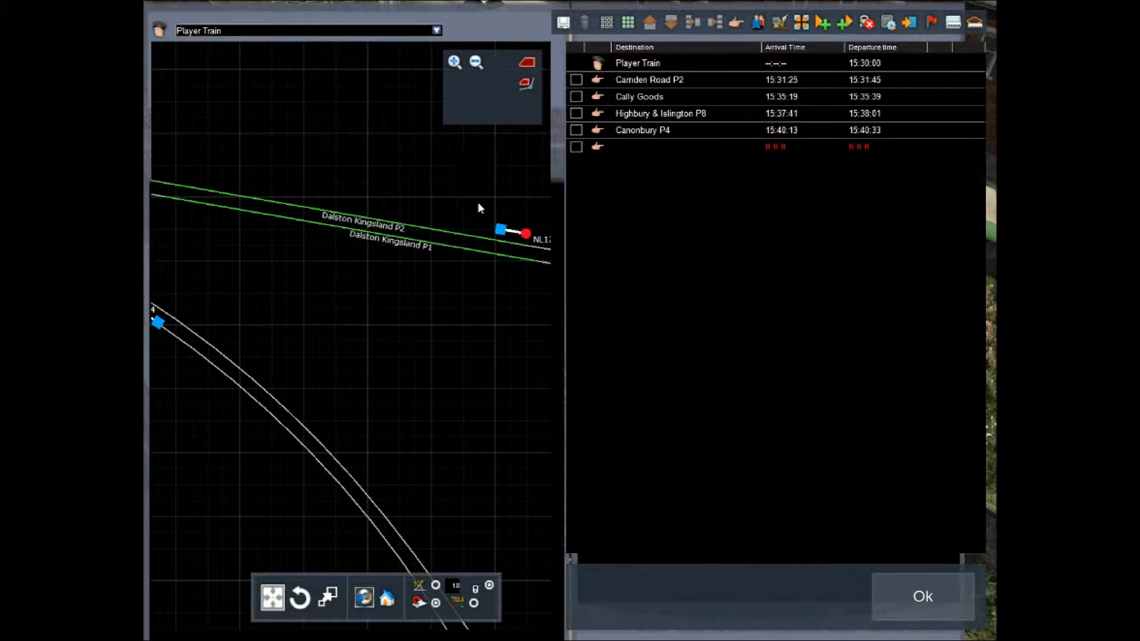
pyautogui.click(597, 148)
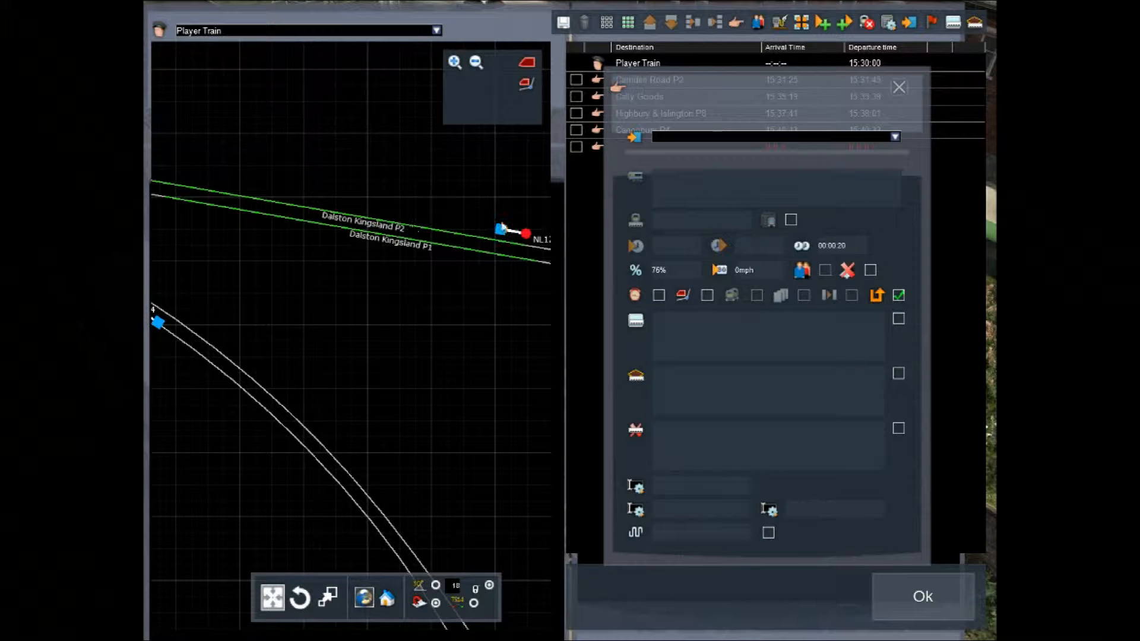
pyautogui.click(895, 137)
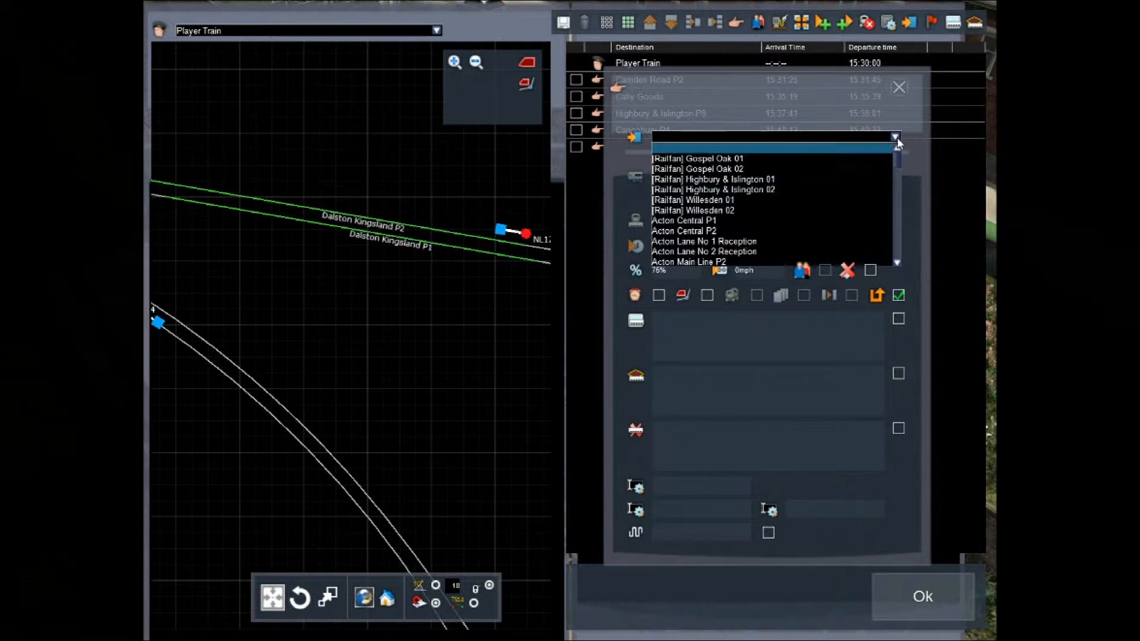
pyautogui.click(689, 146)
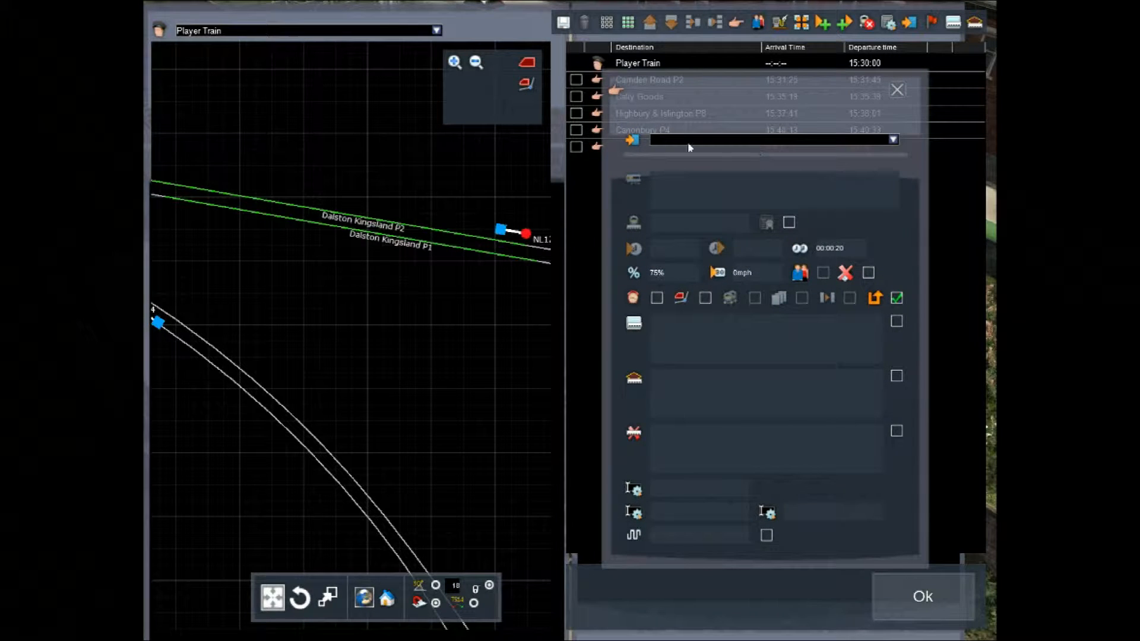
pyautogui.click(354, 215)
pyautogui.click(897, 90)
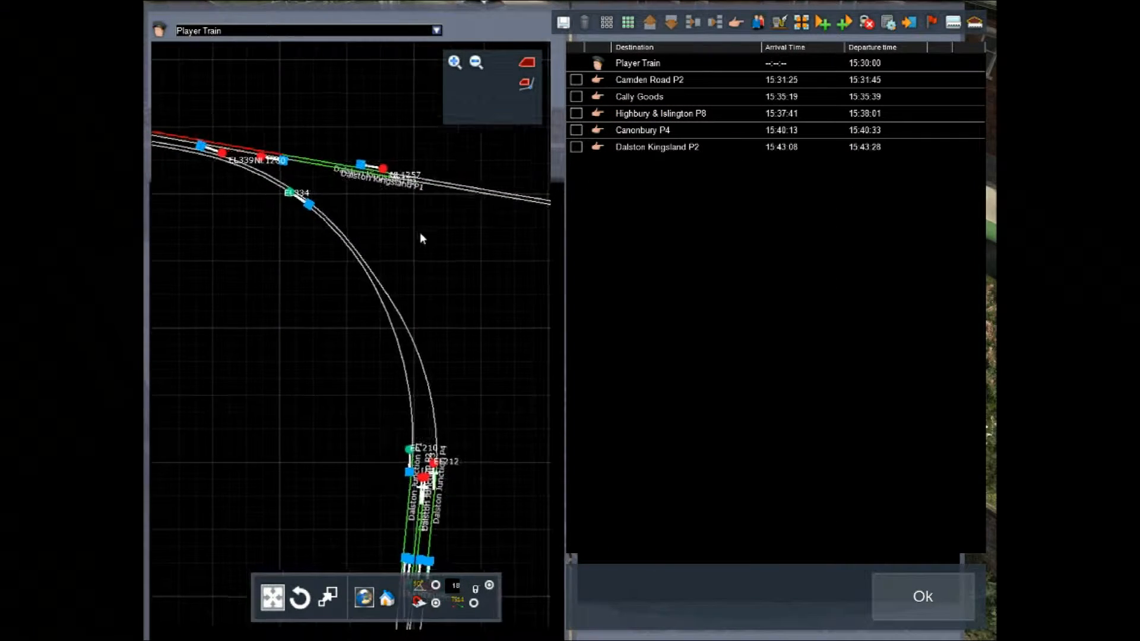
# Step: Add a stop instruction with Hackney Central P2 as its destination to the Player Train's timetable, and close its properties
pyautogui.moveTo(420, 233); pyautogui.dragTo(178, 217)
pyautogui.scroll(-4, 400, 216)
pyautogui.moveTo(473, 247); pyautogui.dragTo(297, 215)
pyautogui.scroll(1, 423, 205)
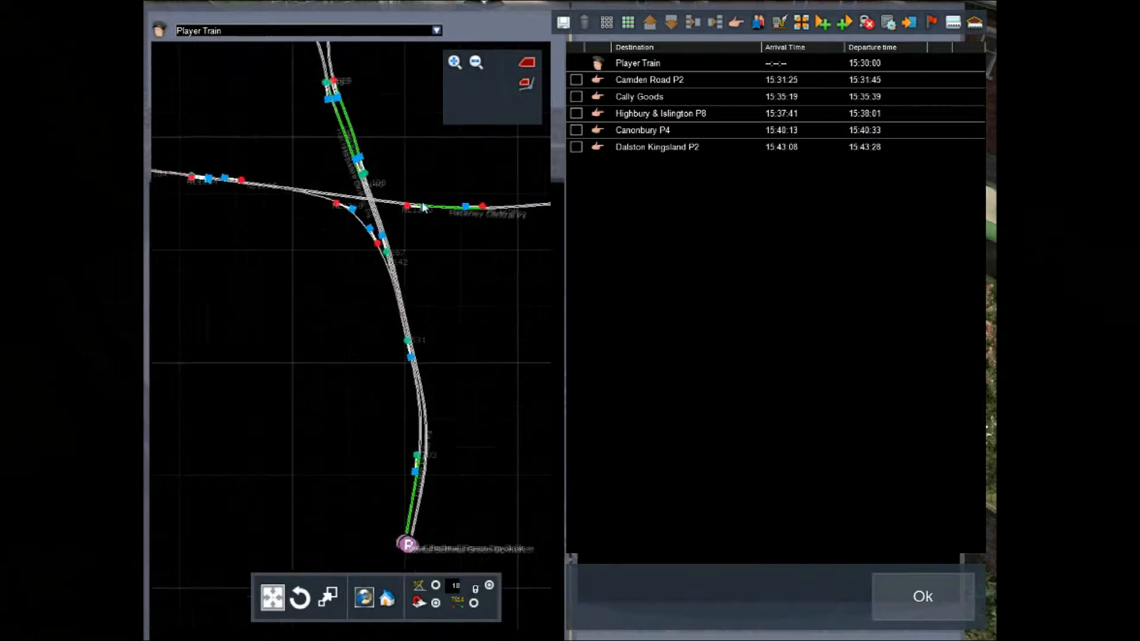
pyautogui.scroll(5, 424, 202)
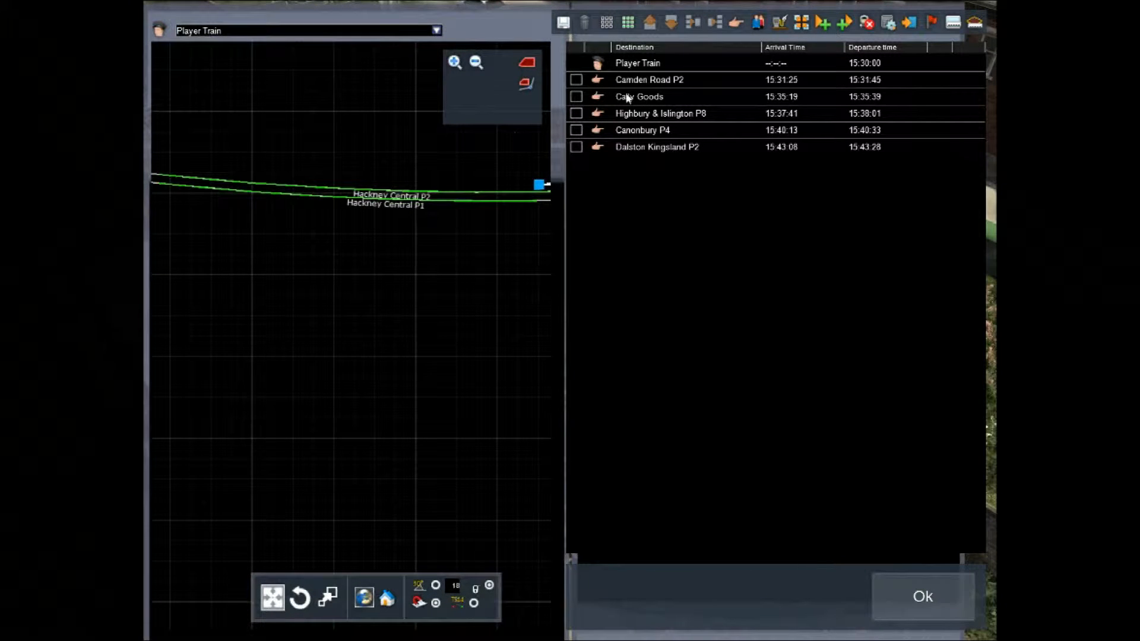
pyautogui.click(737, 23)
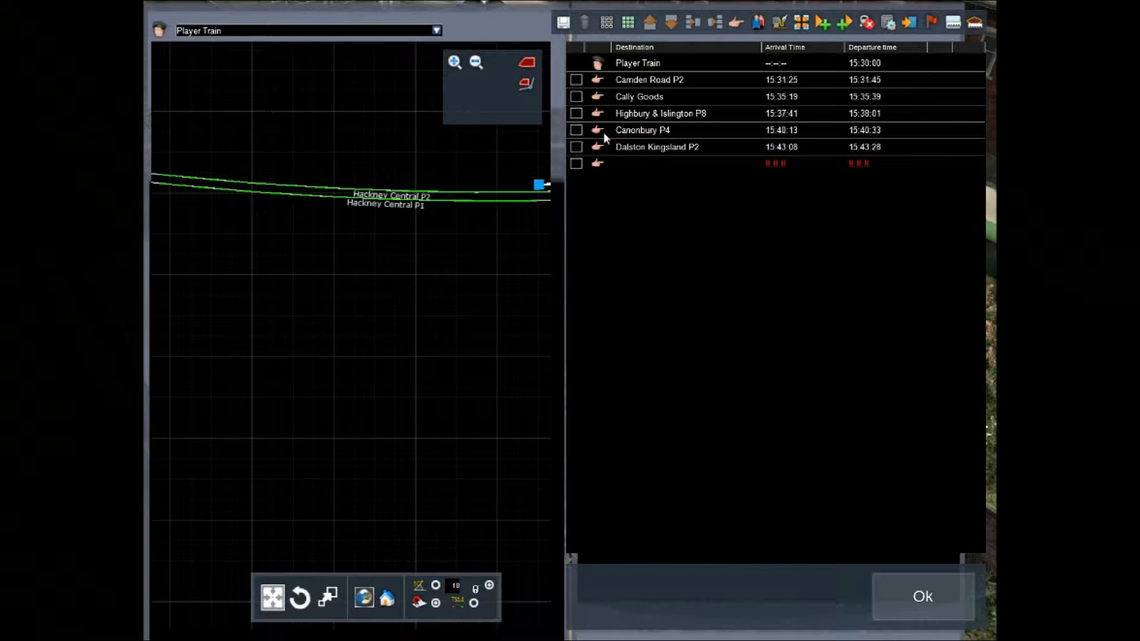
pyautogui.doubleClick(609, 170)
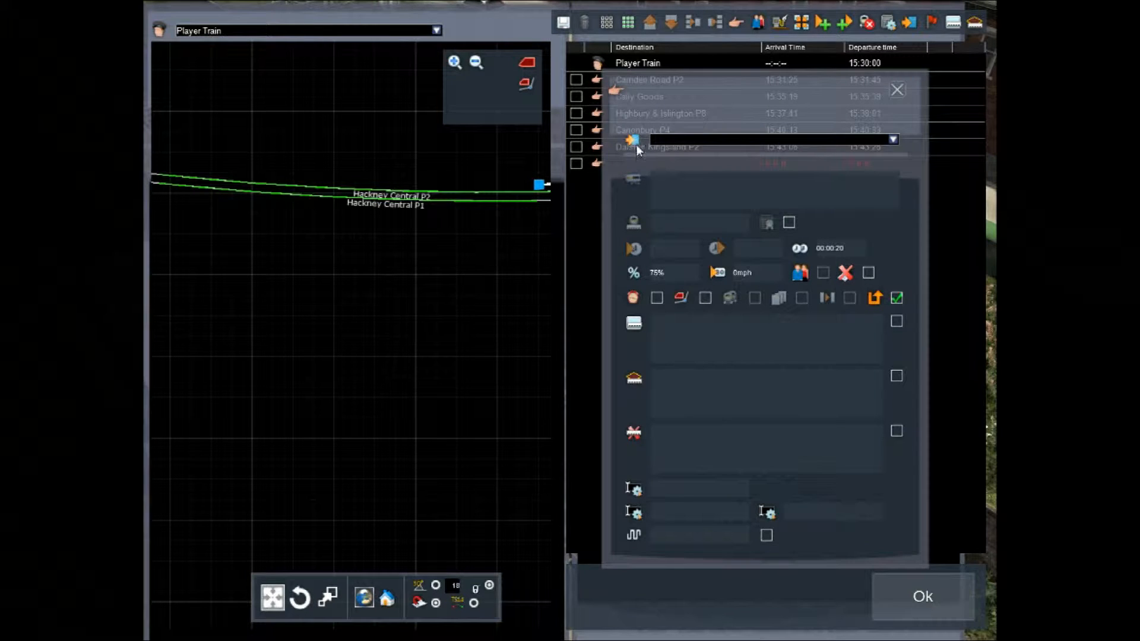
pyautogui.click(411, 196)
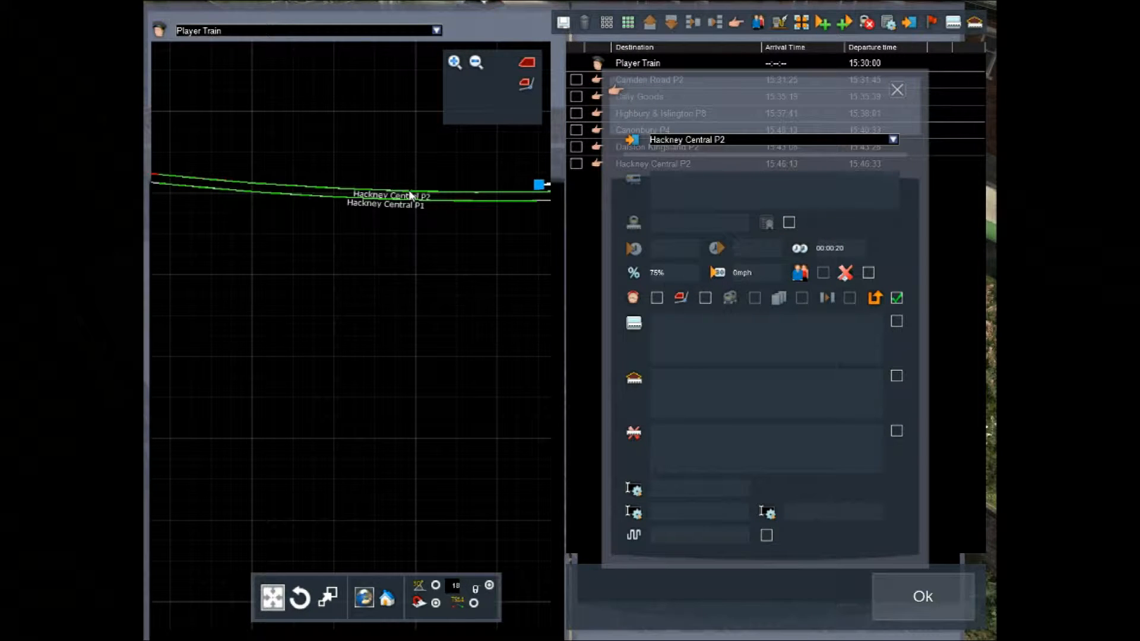
pyautogui.click(897, 90)
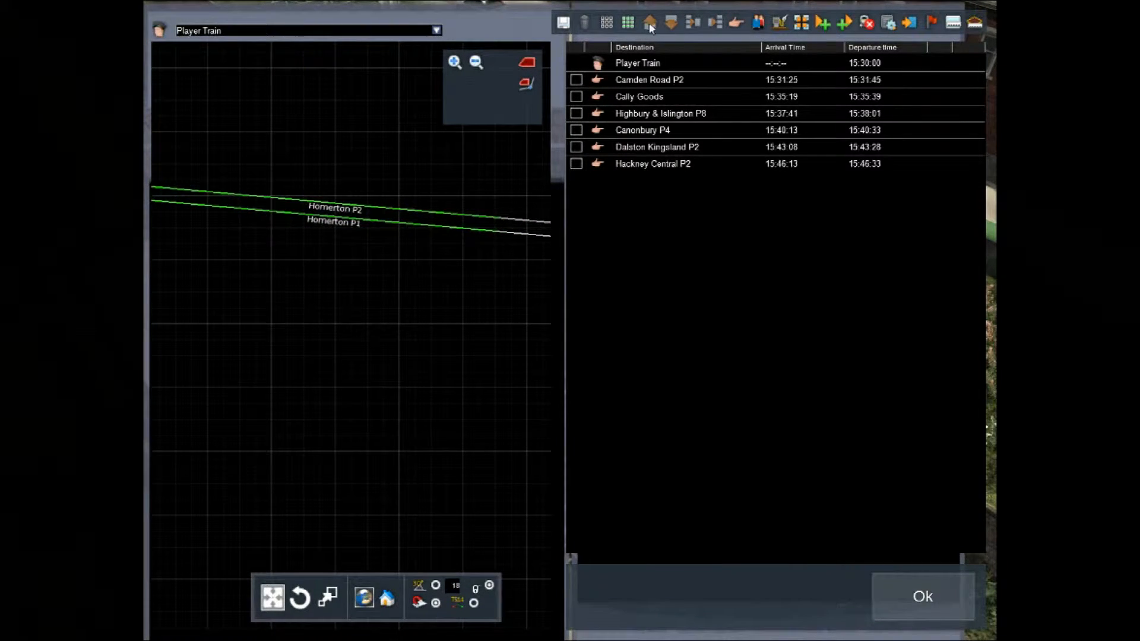
# Step: Add a stop instruction for the Player Train with Homerton P2 as its destination
pyautogui.click(735, 24)
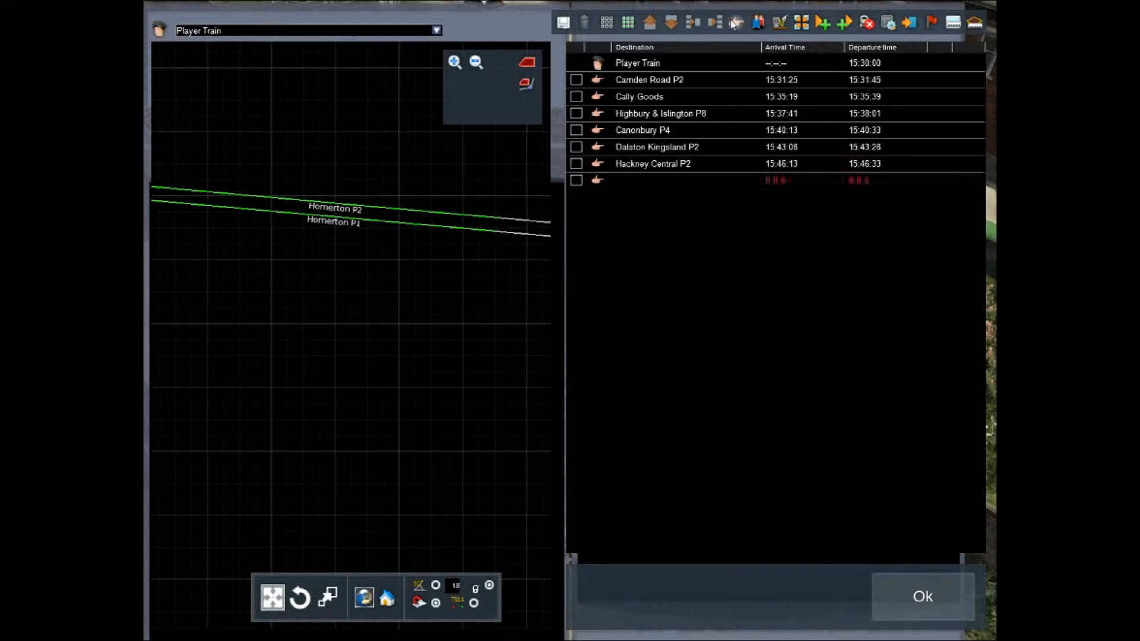
pyautogui.click(595, 181)
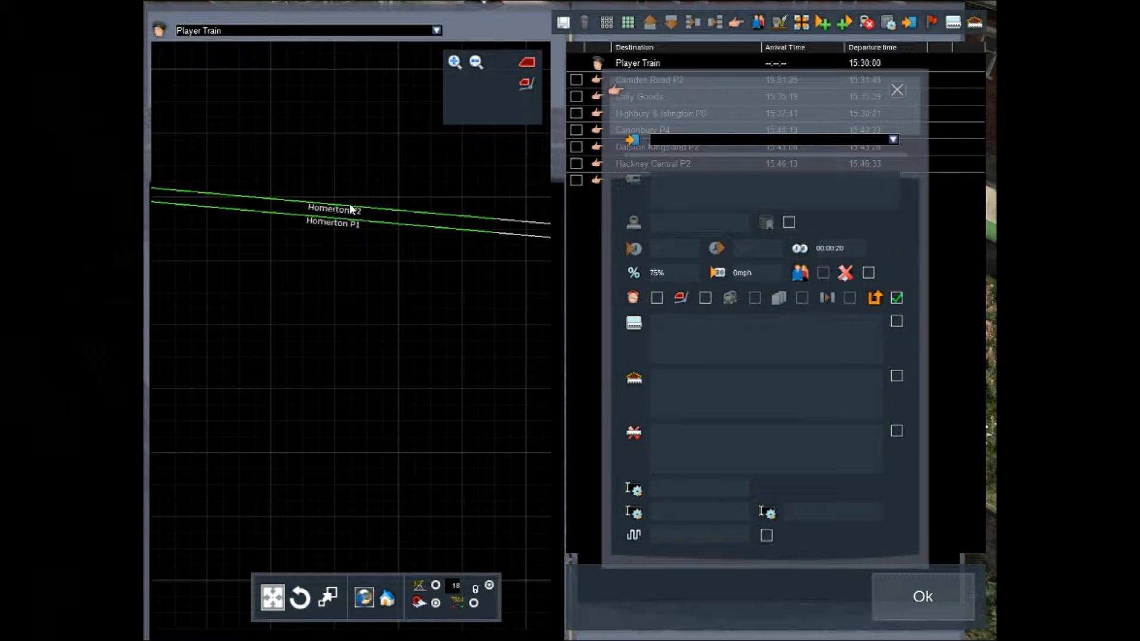
pyautogui.click(353, 211)
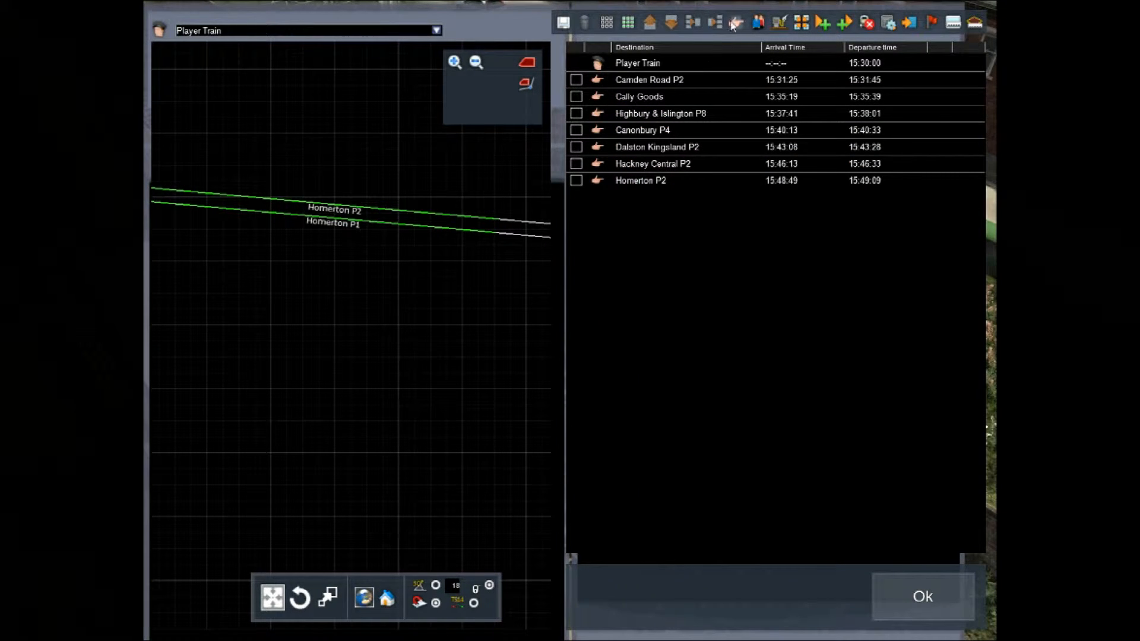
# Step: Add a stop instruction for the Player Train at Hackney Wick P2 and close its properties
pyautogui.click(735, 24)
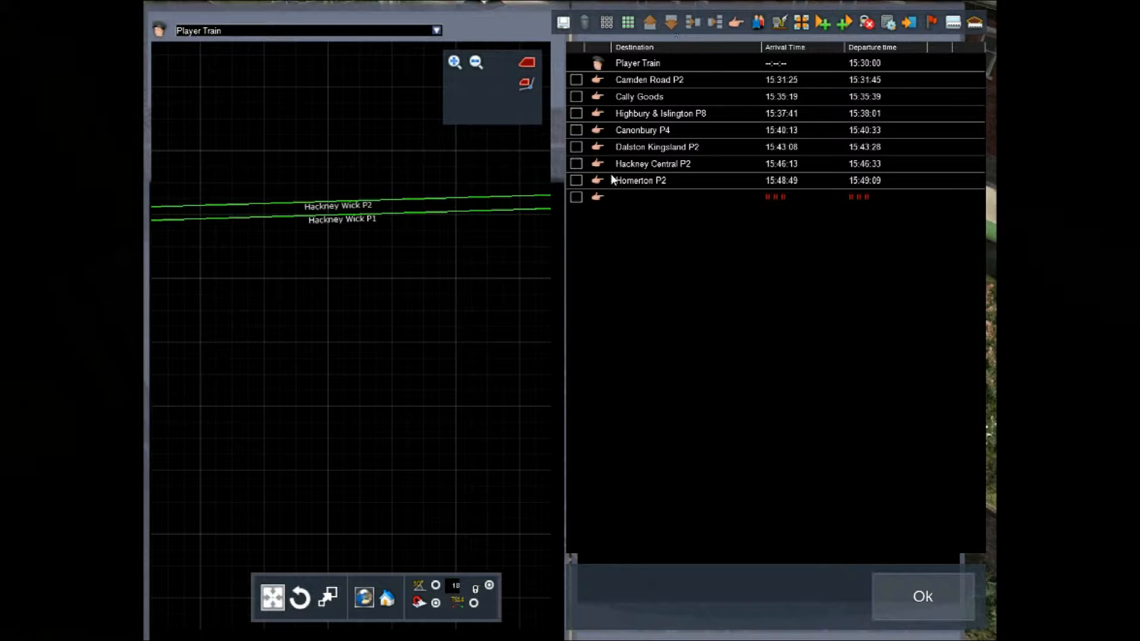
pyautogui.click(597, 198)
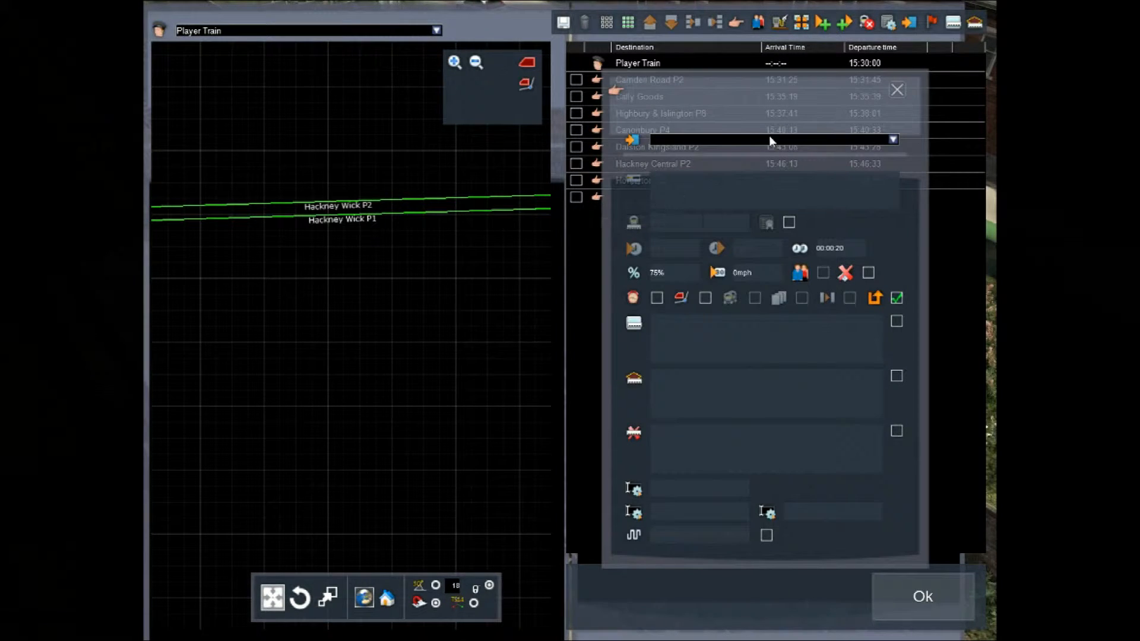
pyautogui.click(894, 140)
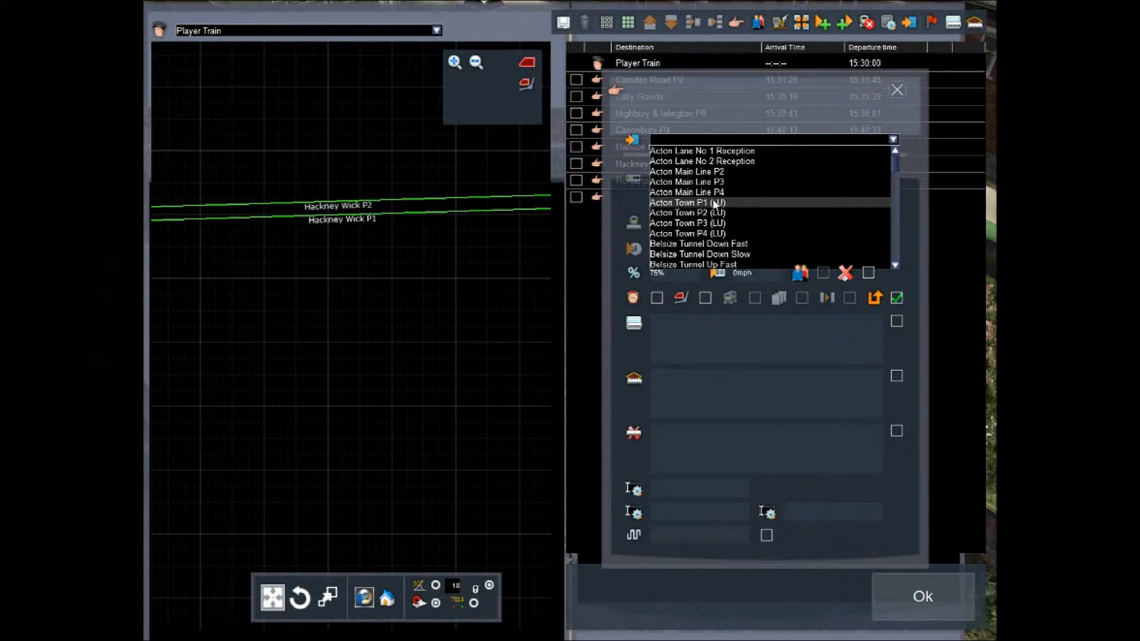
pyautogui.click(705, 151)
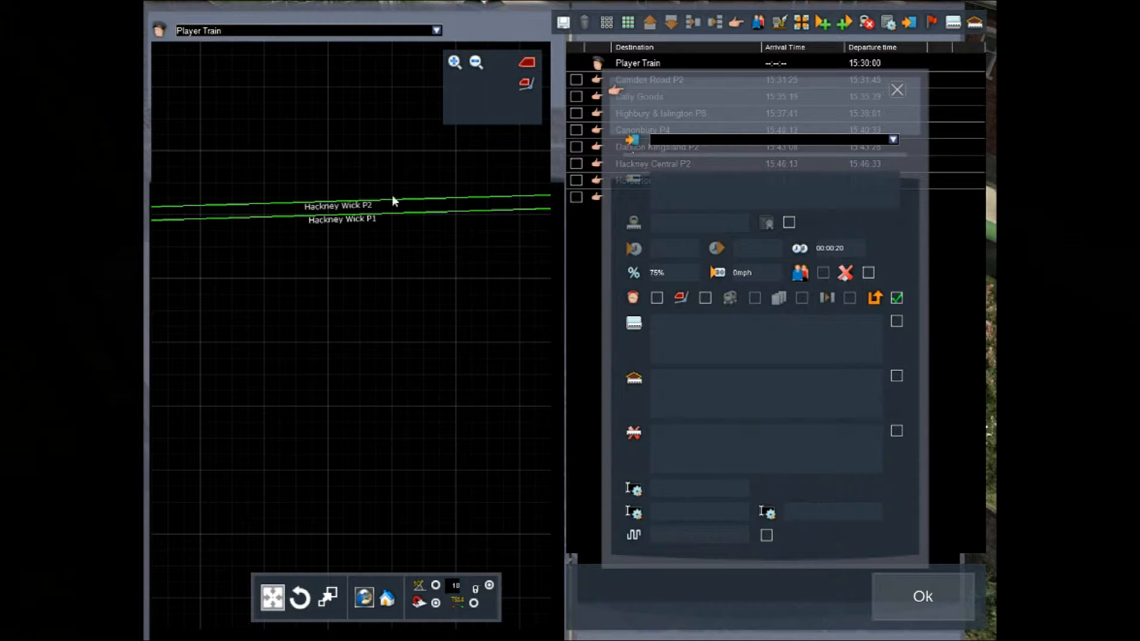
pyautogui.click(307, 208)
pyautogui.click(896, 89)
# Step: Locate the Stratford platforms on the map and add a Player Train stop instruction at Stratford P10A, closing its properties
pyautogui.scroll(-5, 525, 234)
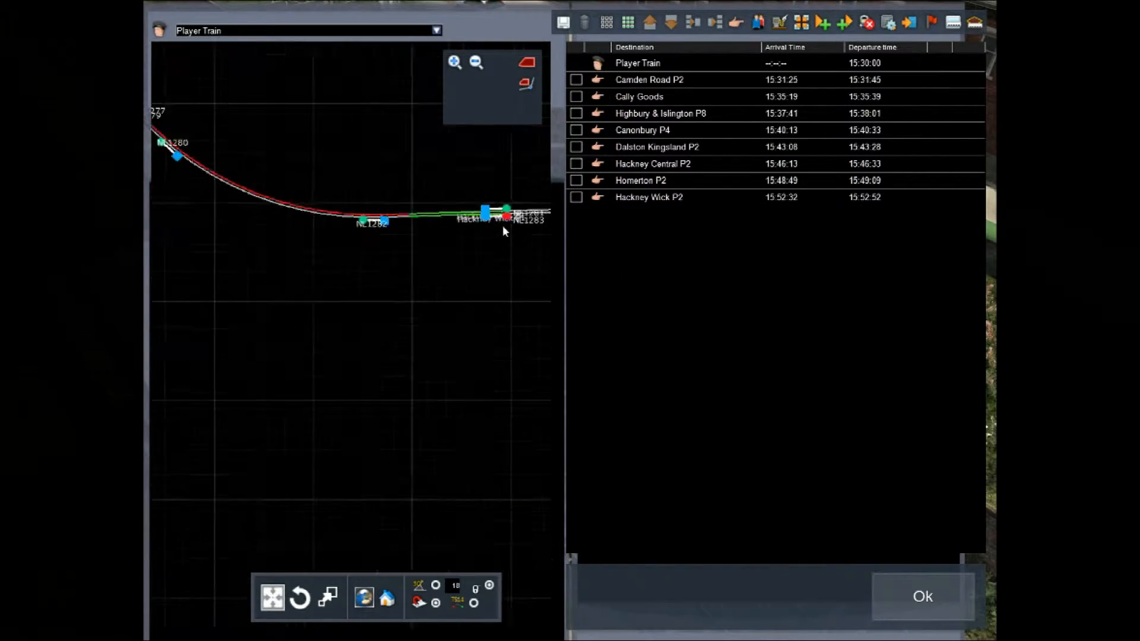
pyautogui.moveTo(501, 225); pyautogui.dragTo(328, 246)
pyautogui.moveTo(428, 269); pyautogui.dragTo(262, 184)
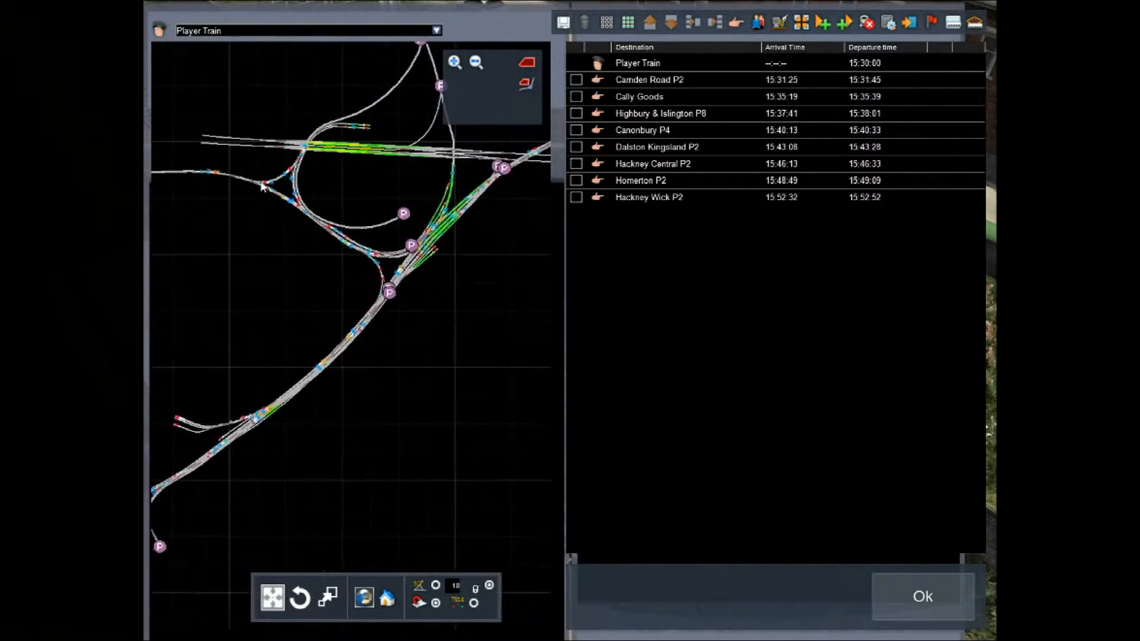
pyautogui.scroll(6, 451, 223)
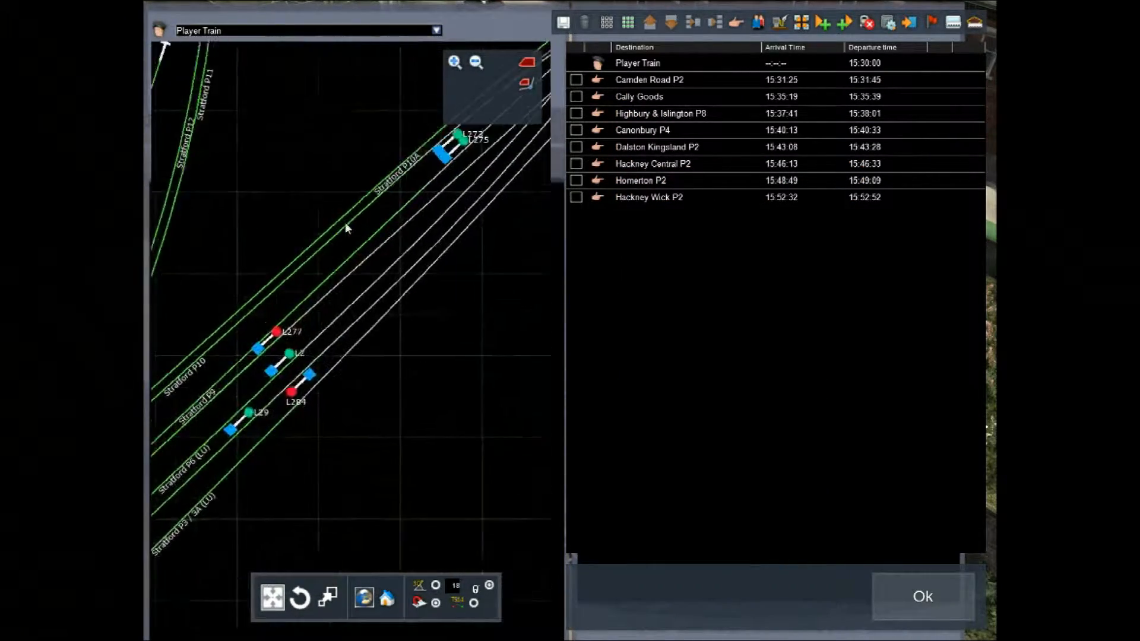
pyautogui.scroll(2, 323, 184)
pyautogui.moveTo(294, 205); pyautogui.dragTo(326, 212)
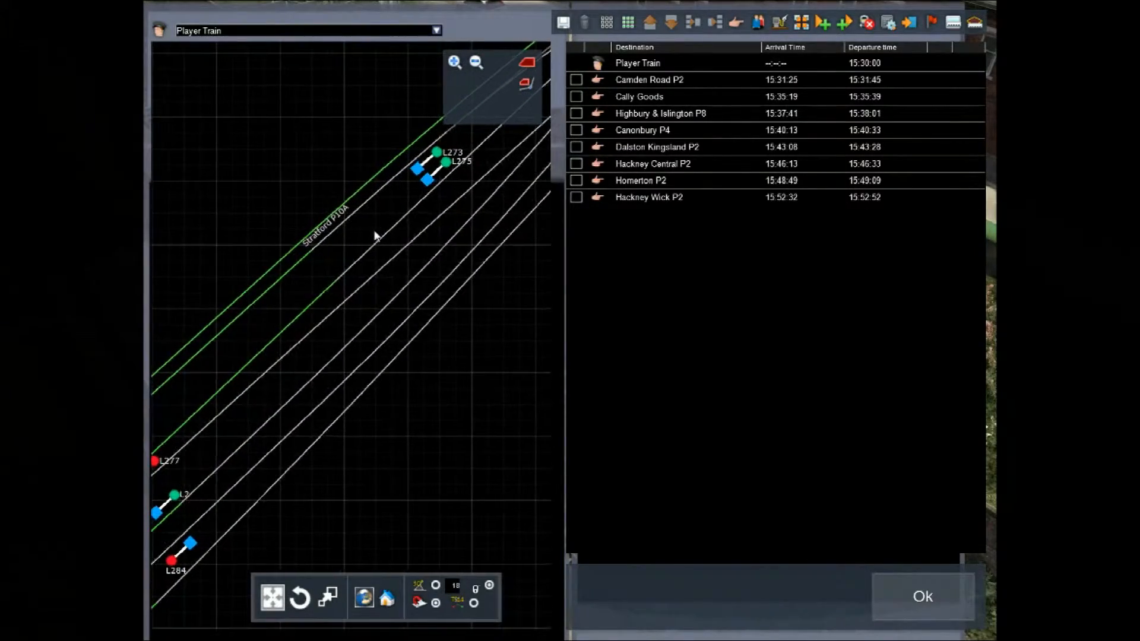
pyautogui.moveTo(324, 350); pyautogui.dragTo(319, 358)
pyautogui.scroll(-5, 344, 262)
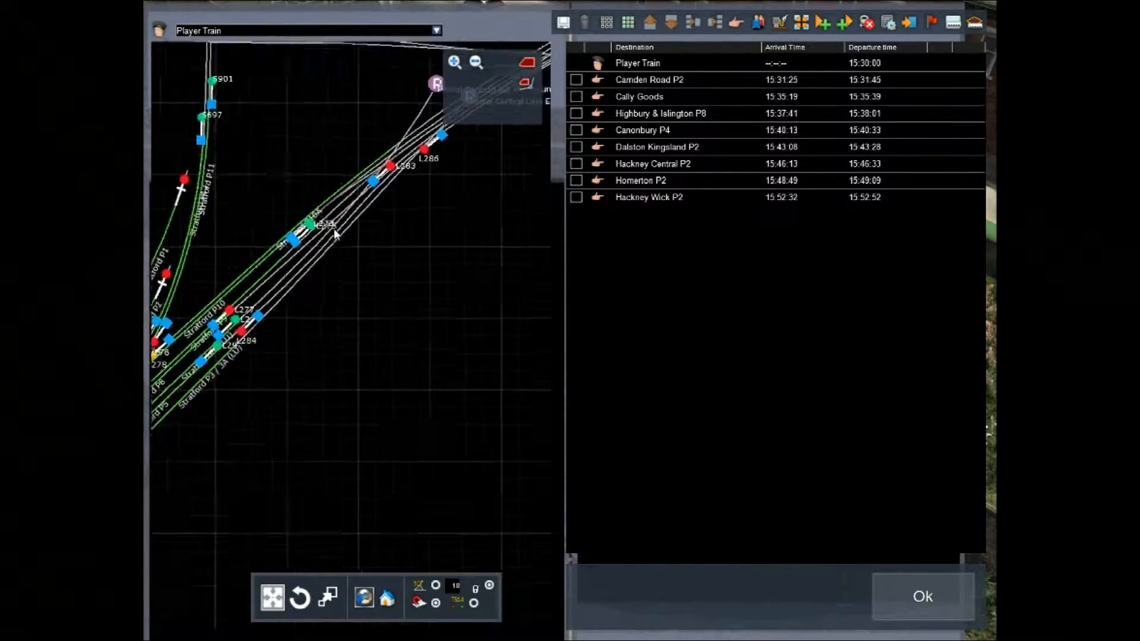
pyautogui.scroll(5, 333, 230)
pyautogui.moveTo(289, 225); pyautogui.dragTo(563, 251)
pyautogui.moveTo(313, 197); pyautogui.dragTo(393, 204)
pyautogui.click(736, 22)
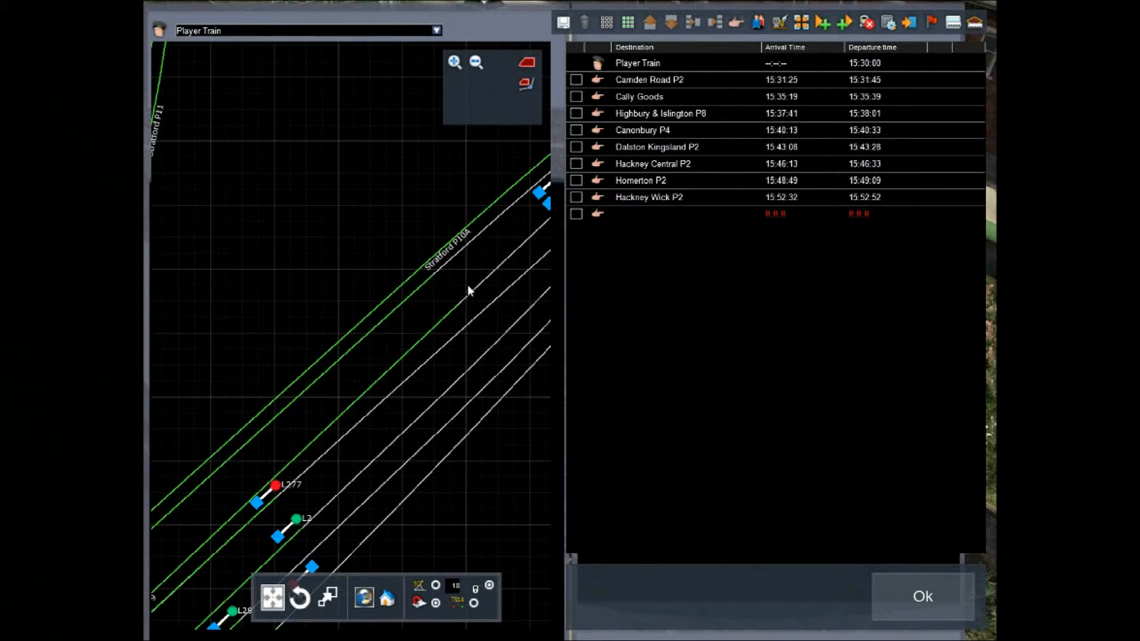
pyautogui.doubleClick(596, 215)
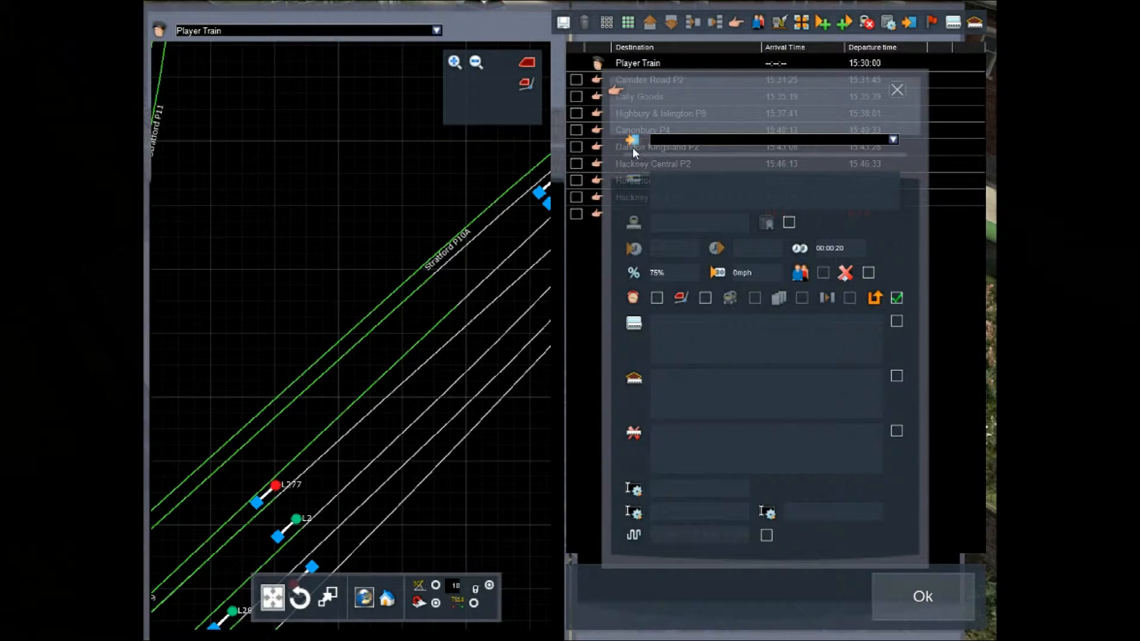
pyautogui.click(401, 291)
pyautogui.click(897, 91)
# Step: End the Player Train's timetable with a final destination instruction set to Stratford P10A, and close its properties
pyautogui.click(909, 23)
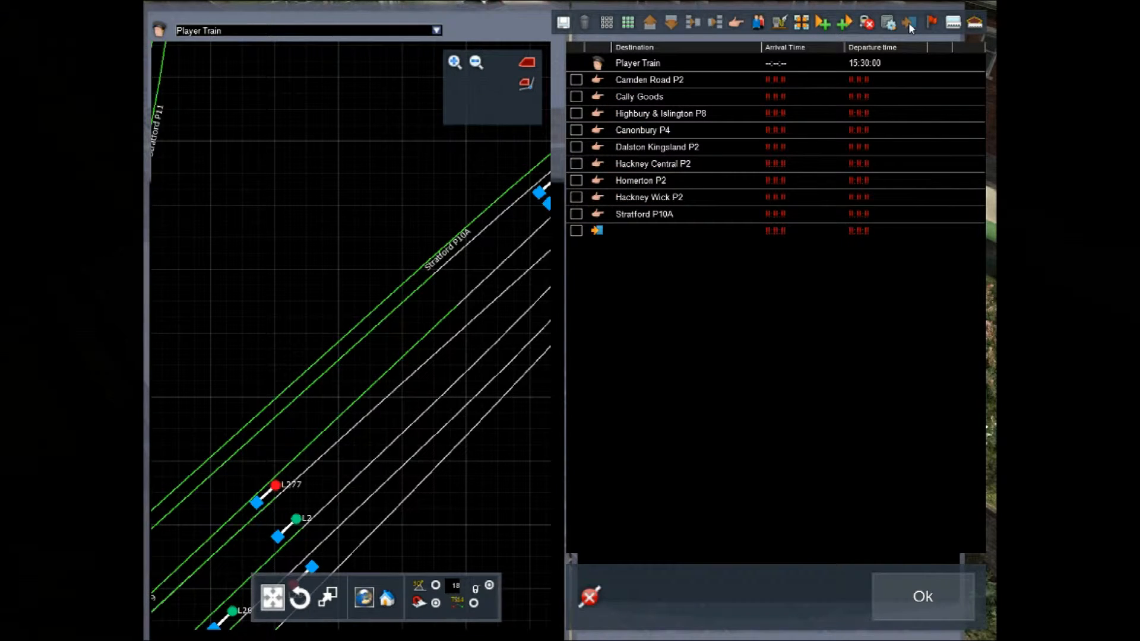
pyautogui.doubleClick(599, 232)
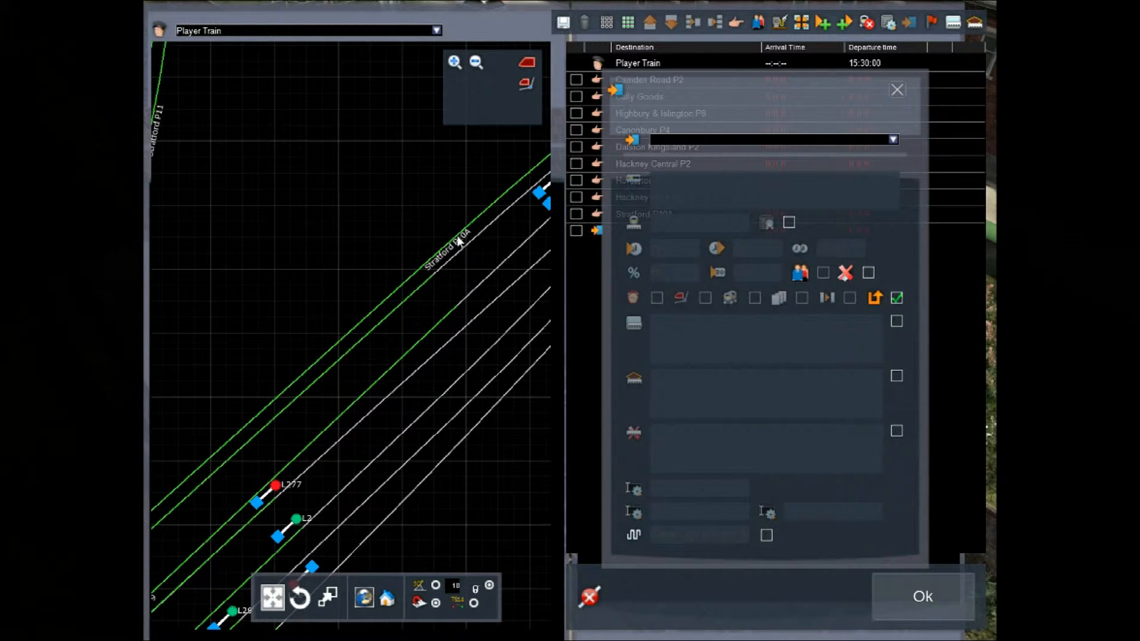
pyautogui.click(431, 265)
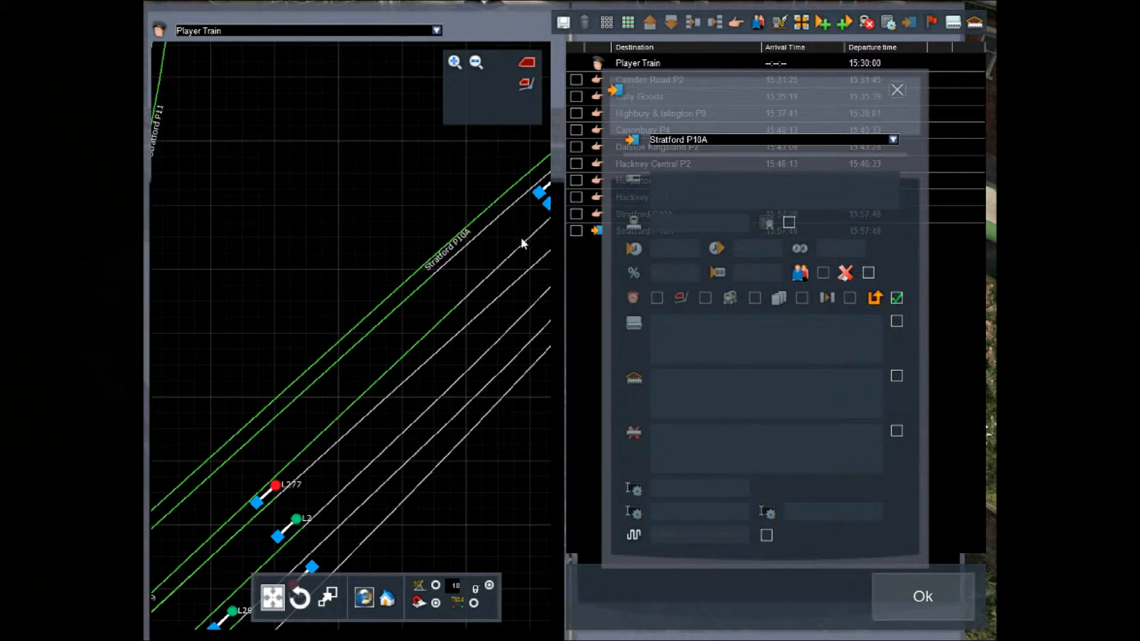
pyautogui.click(897, 90)
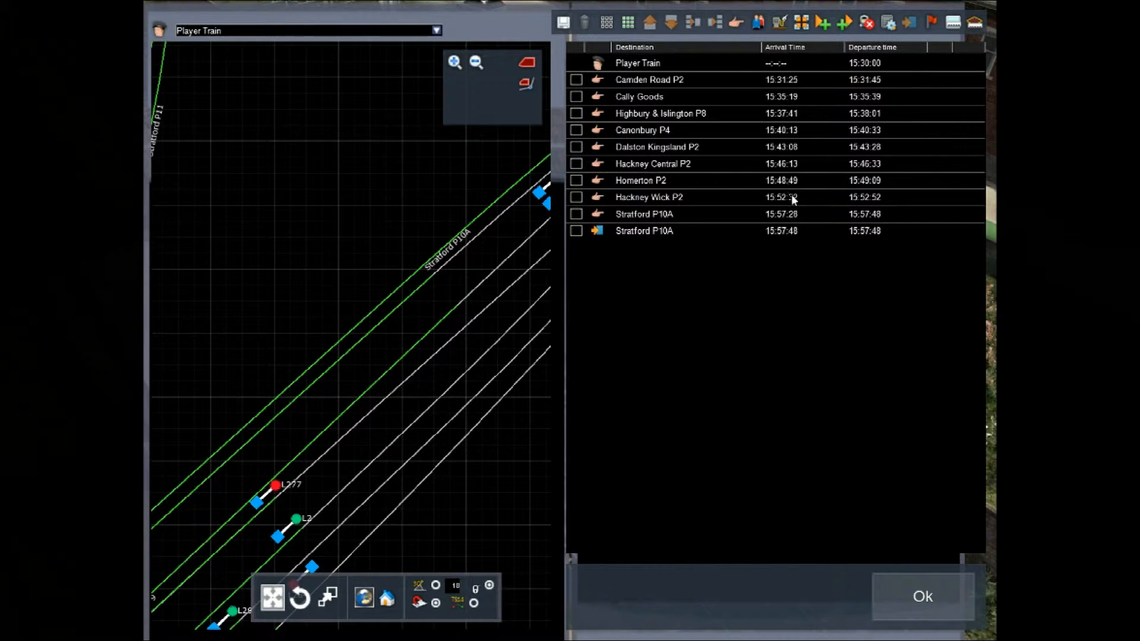
# Step: Set the speed in the Camden Road P2 instruction to 1mph, and open the speed value of the Cally Goods instruction before closing it
pyautogui.click(601, 81)
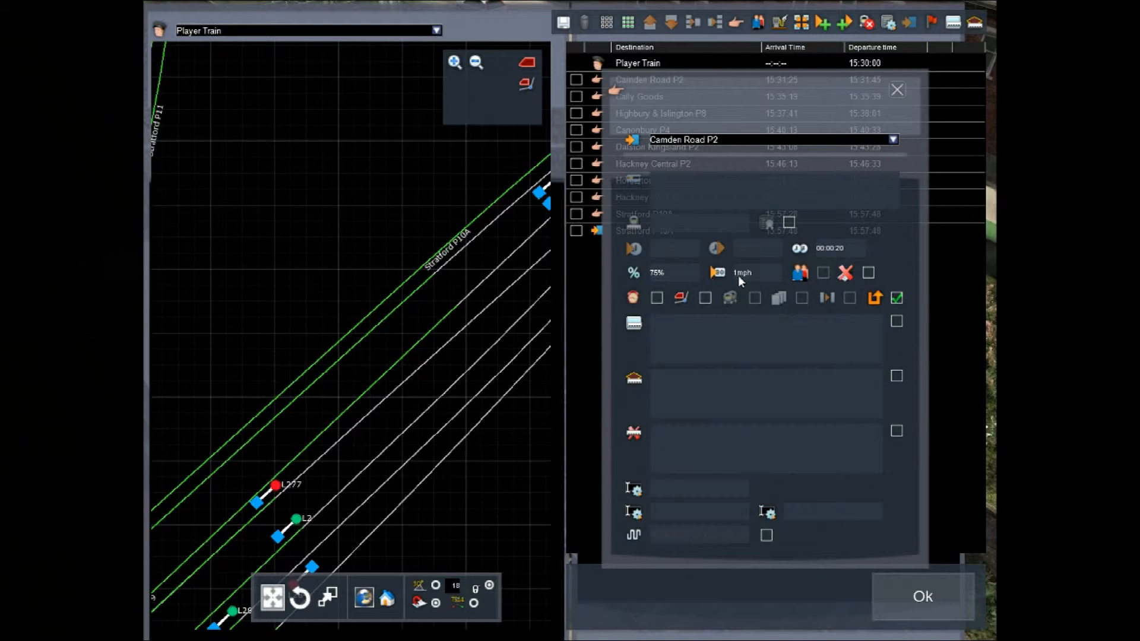
pyautogui.click(898, 89)
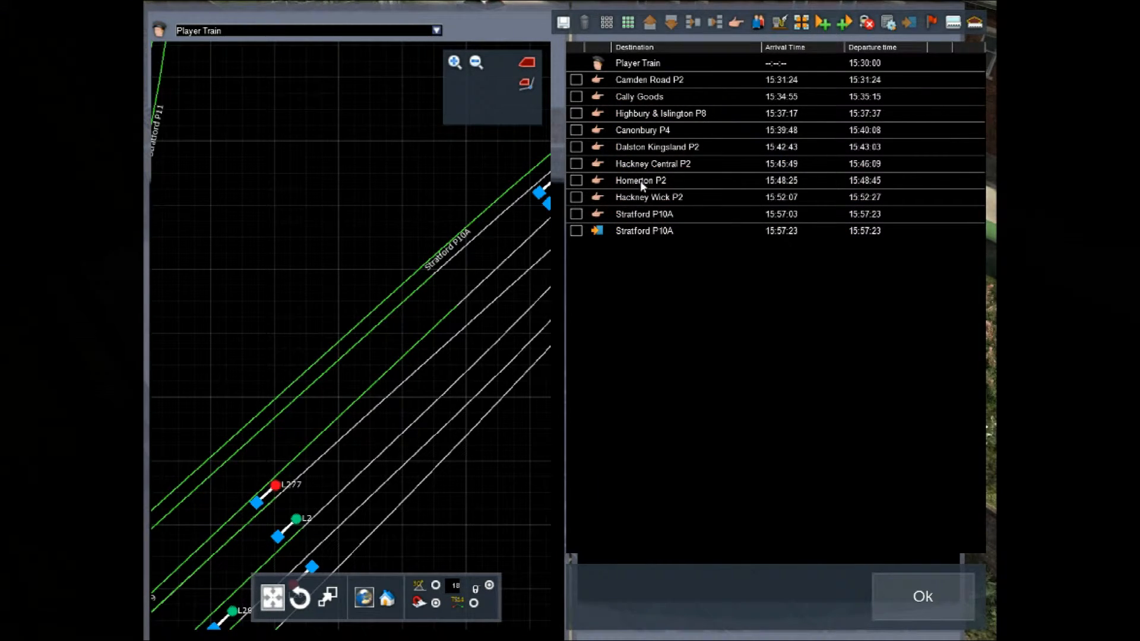
pyautogui.click(601, 98)
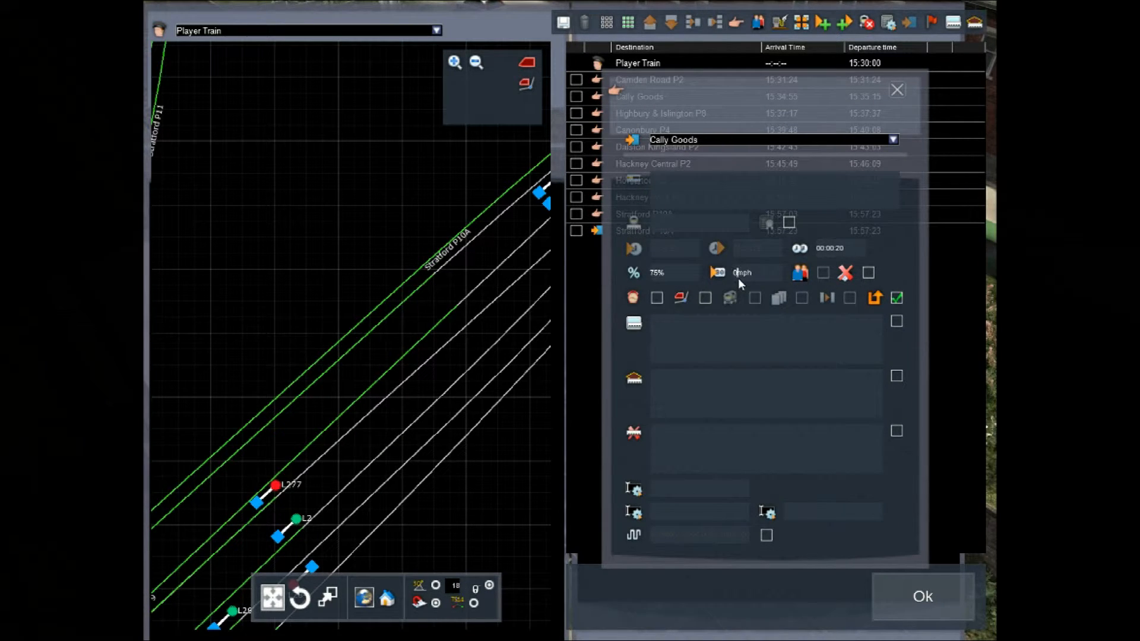
pyautogui.click(898, 89)
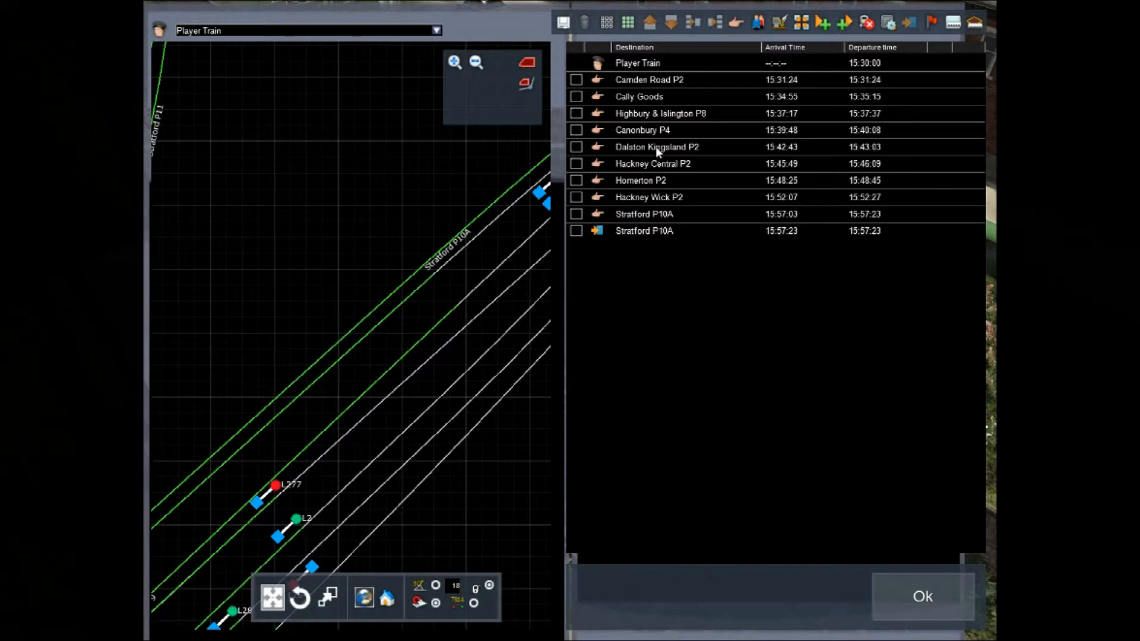
# Step: Set the speed to 1mph in the Highbury & Islington P8 and Canonbury P4 instructions, closing each one's properties
pyautogui.click(599, 113)
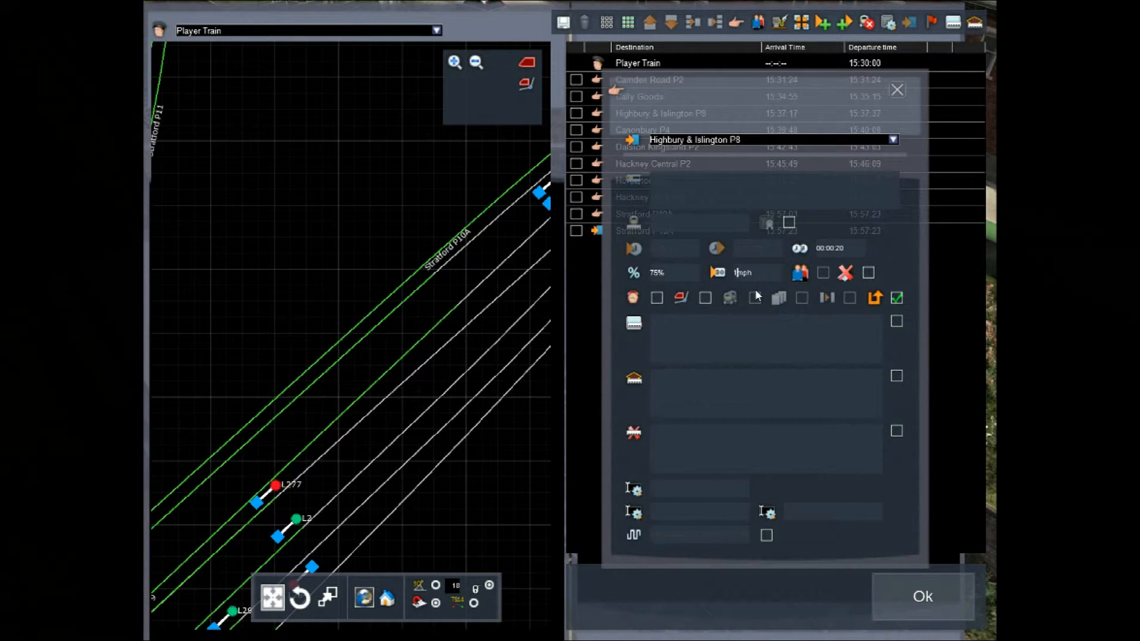
pyautogui.press('Return')
pyautogui.click(897, 90)
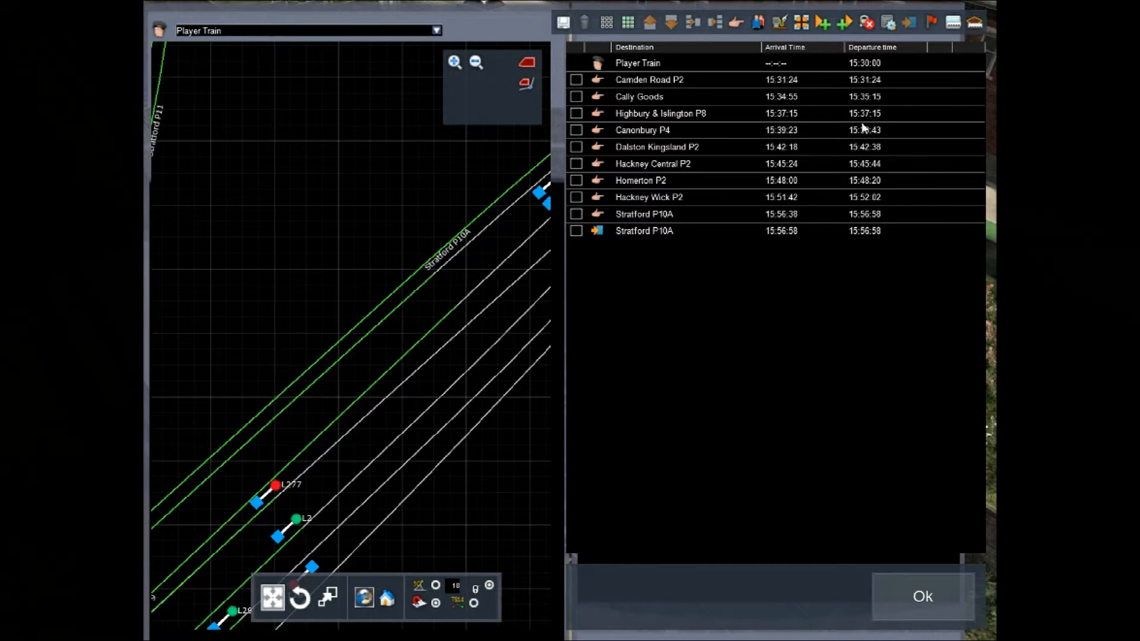
pyautogui.doubleClick(597, 130)
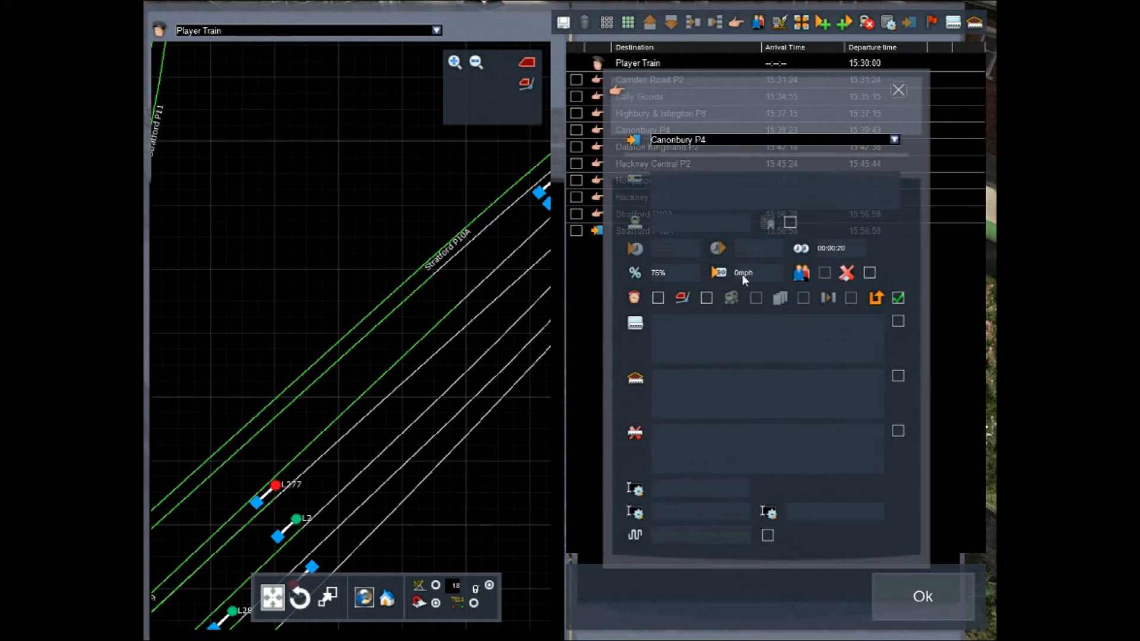
pyautogui.write('1')
pyautogui.click(899, 89)
# Step: Set the speed to 1mph in the Dalston Kingsland P2 and Hackney Central P2 instructions, closing each one's properties
pyautogui.click(591, 153)
pyautogui.doubleClick(741, 277)
pyautogui.write('1')
pyautogui.click(899, 90)
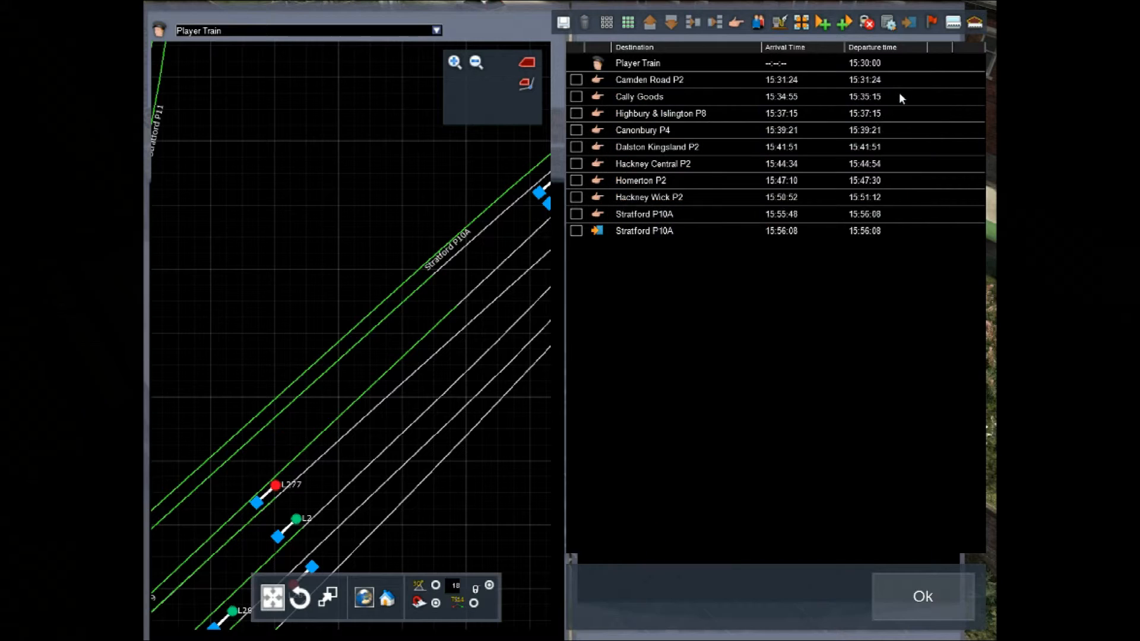
pyautogui.click(600, 163)
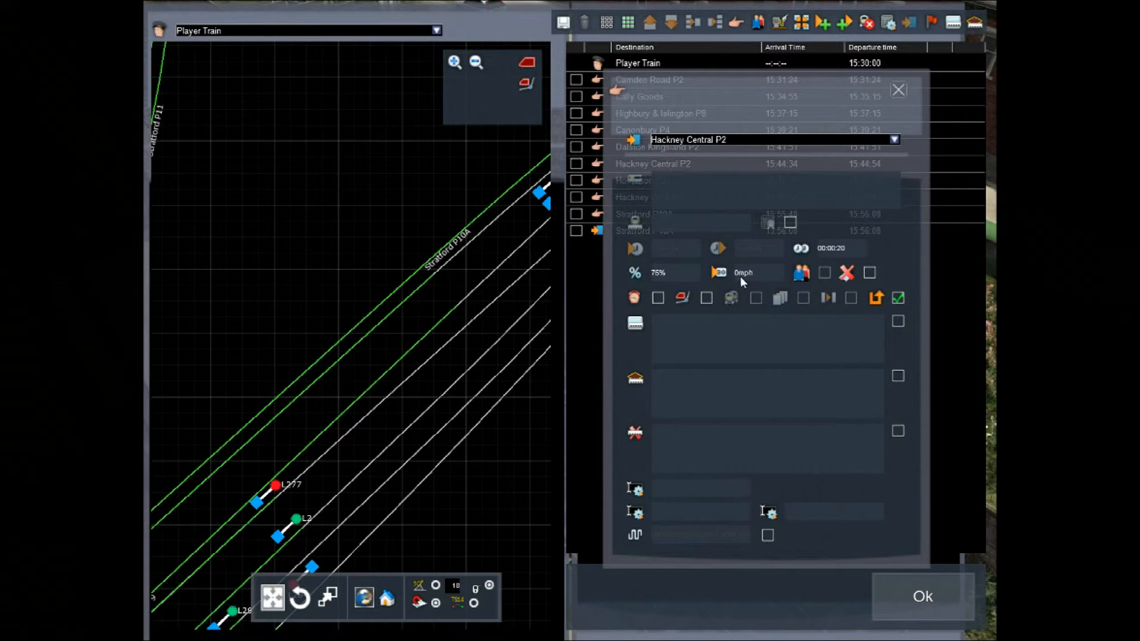
pyautogui.press('Return')
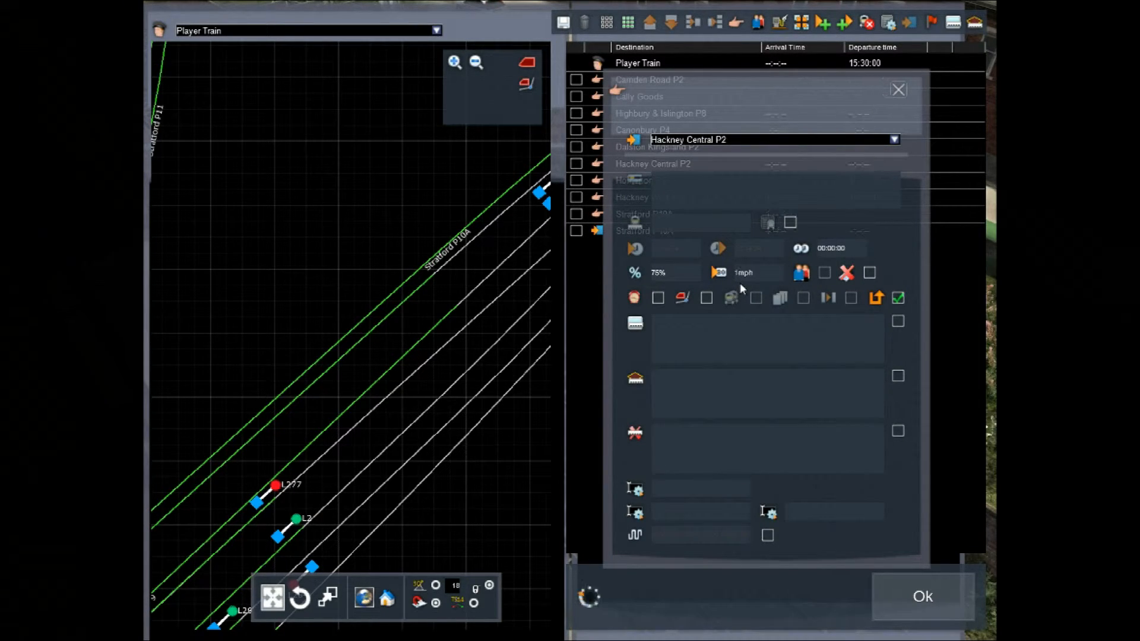
pyautogui.click(899, 90)
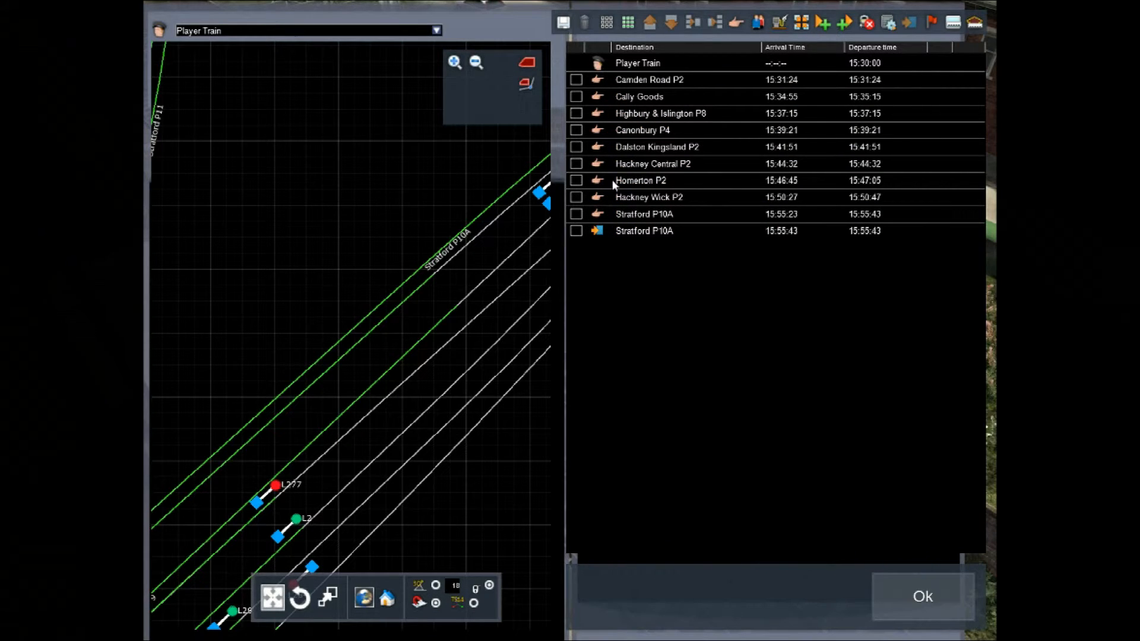
# Step: Set the speed to 1mph in the Homerton P2 and Hackney Wick P2 instructions, closing each one's properties
pyautogui.click(598, 180)
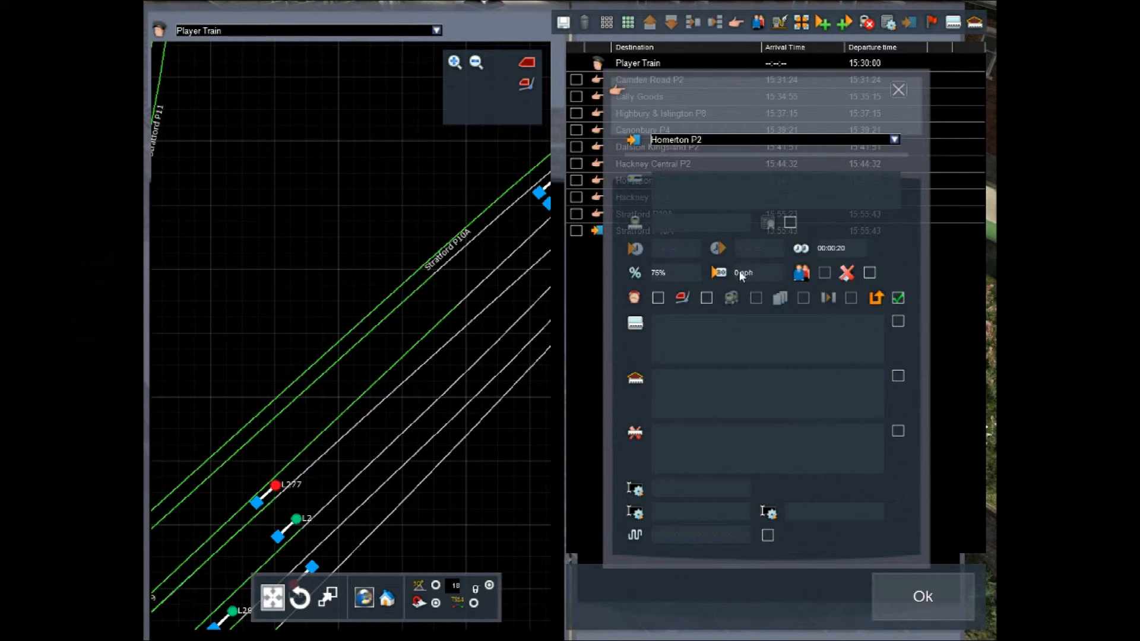
pyautogui.write('1')
pyautogui.press('Return')
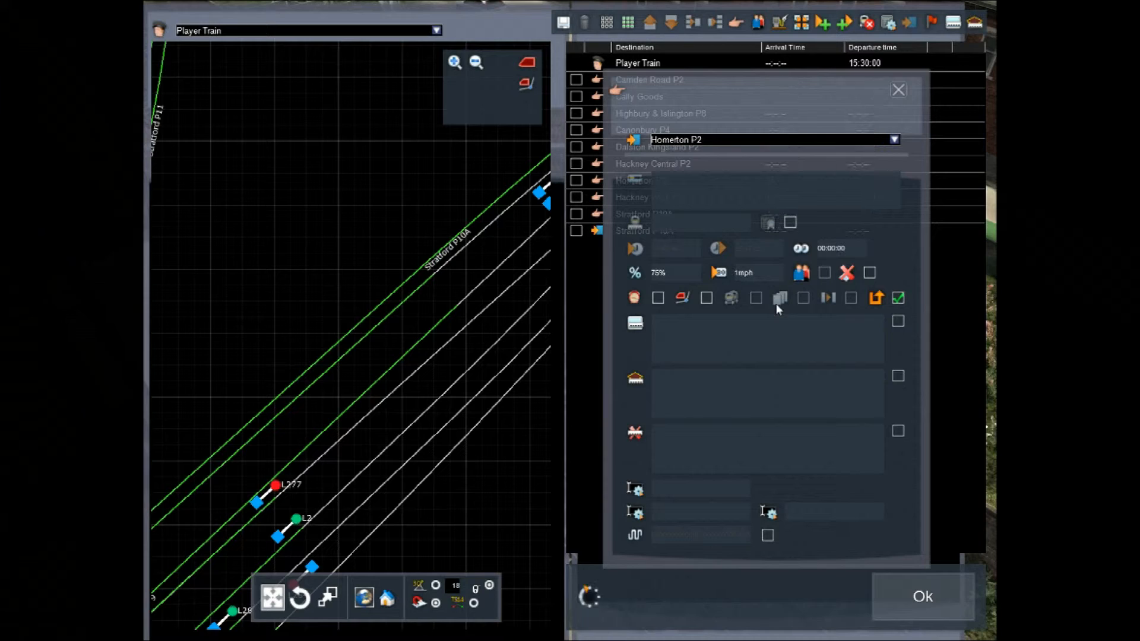
pyautogui.click(898, 90)
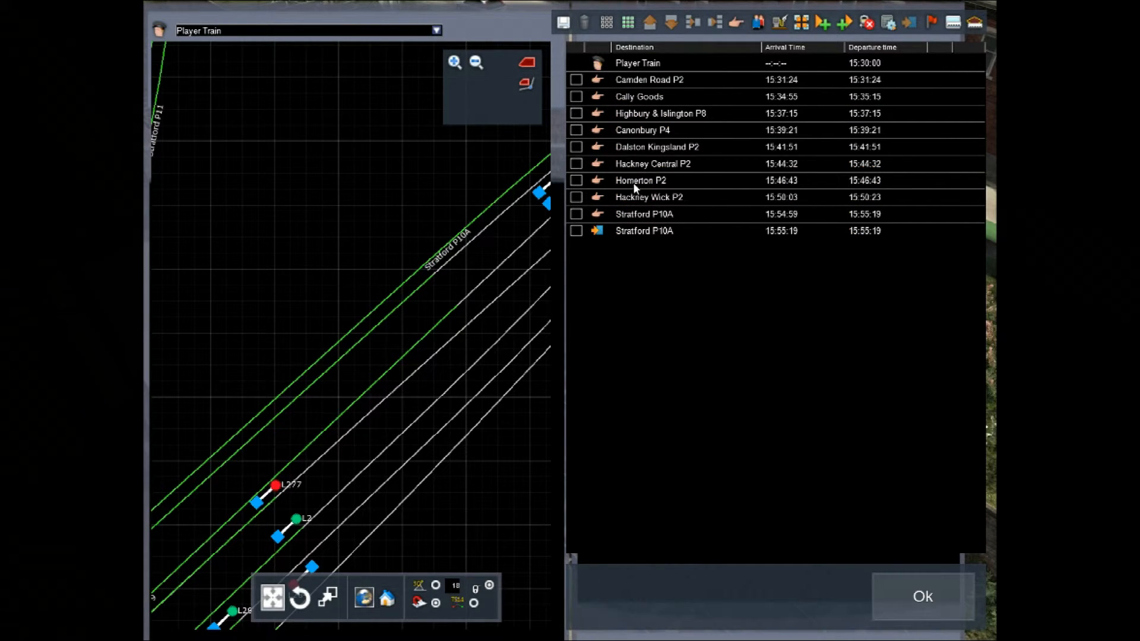
pyautogui.click(604, 182)
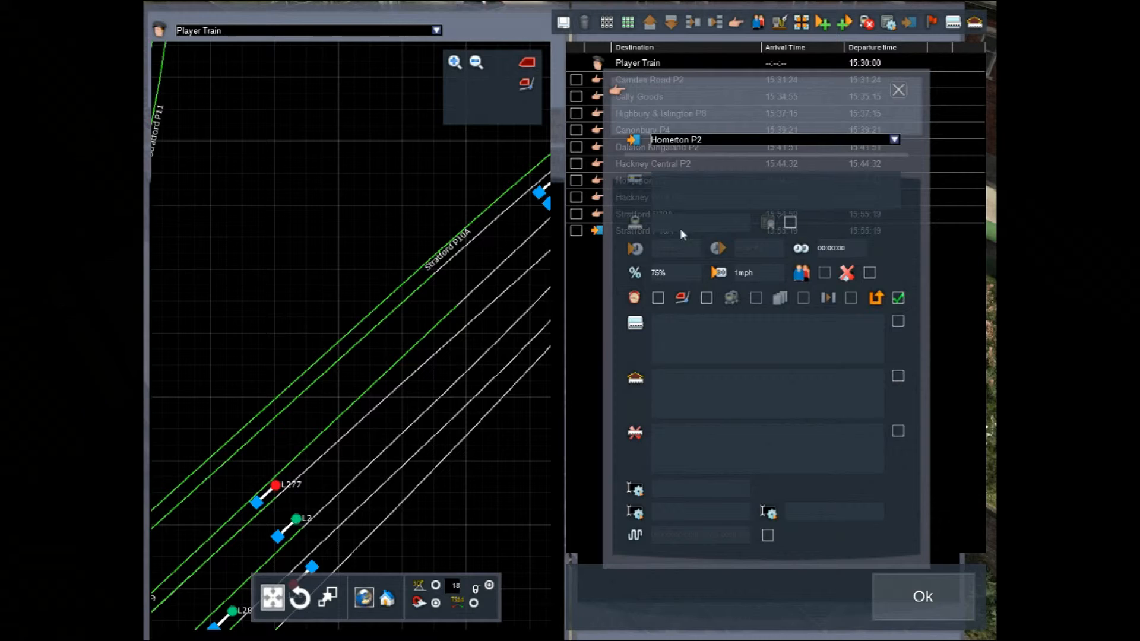
pyautogui.click(898, 90)
pyautogui.click(596, 197)
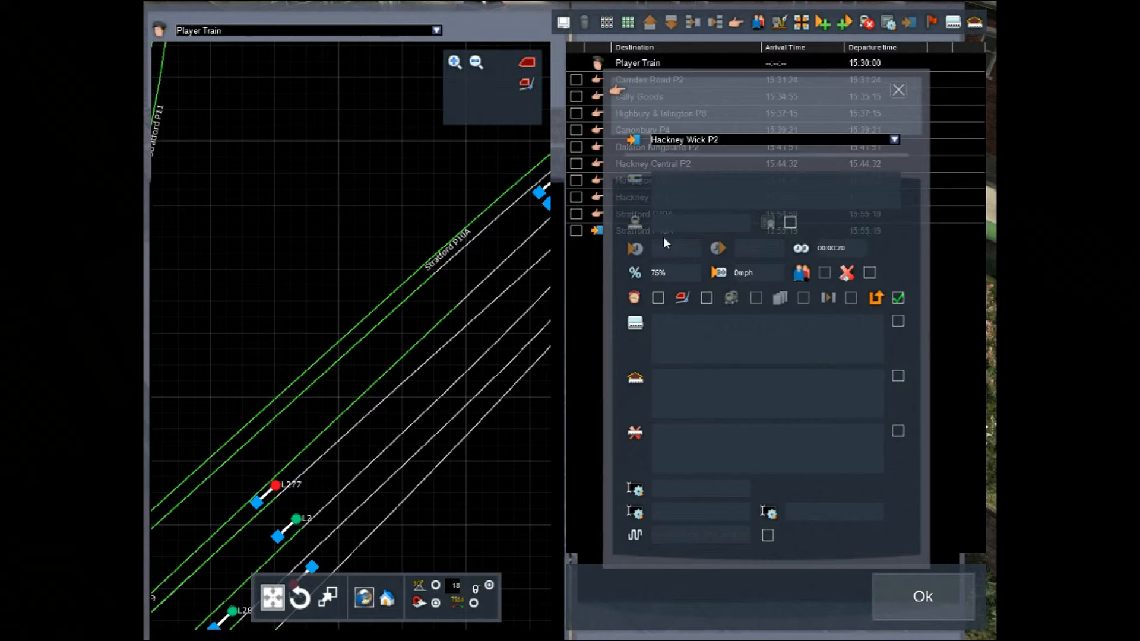
pyautogui.click(736, 274)
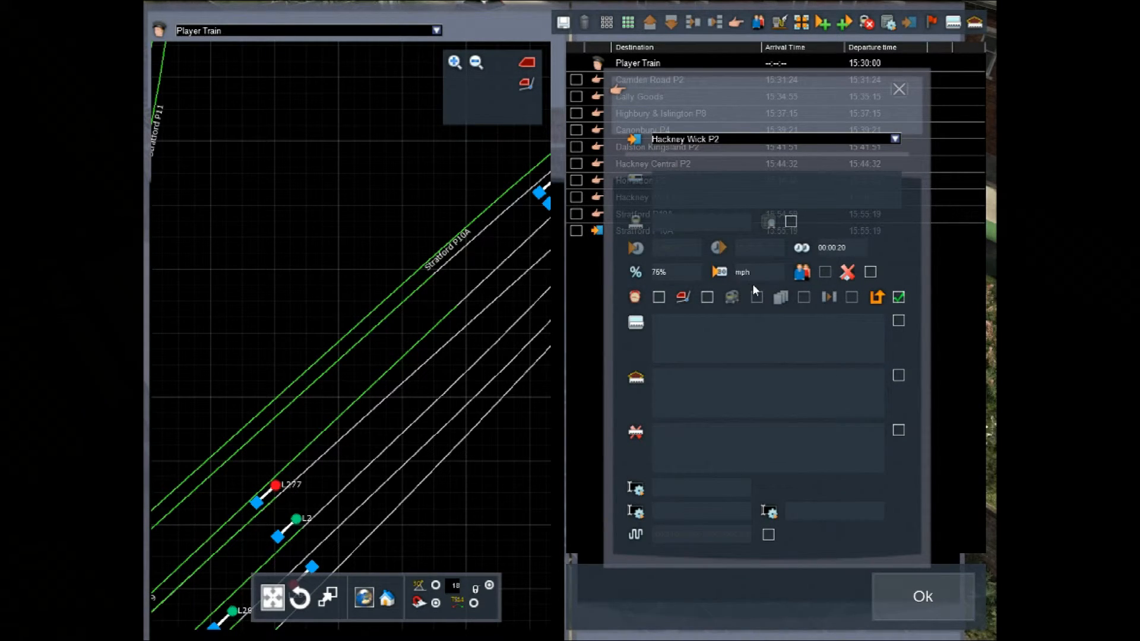
pyautogui.write('1')
pyautogui.click(899, 90)
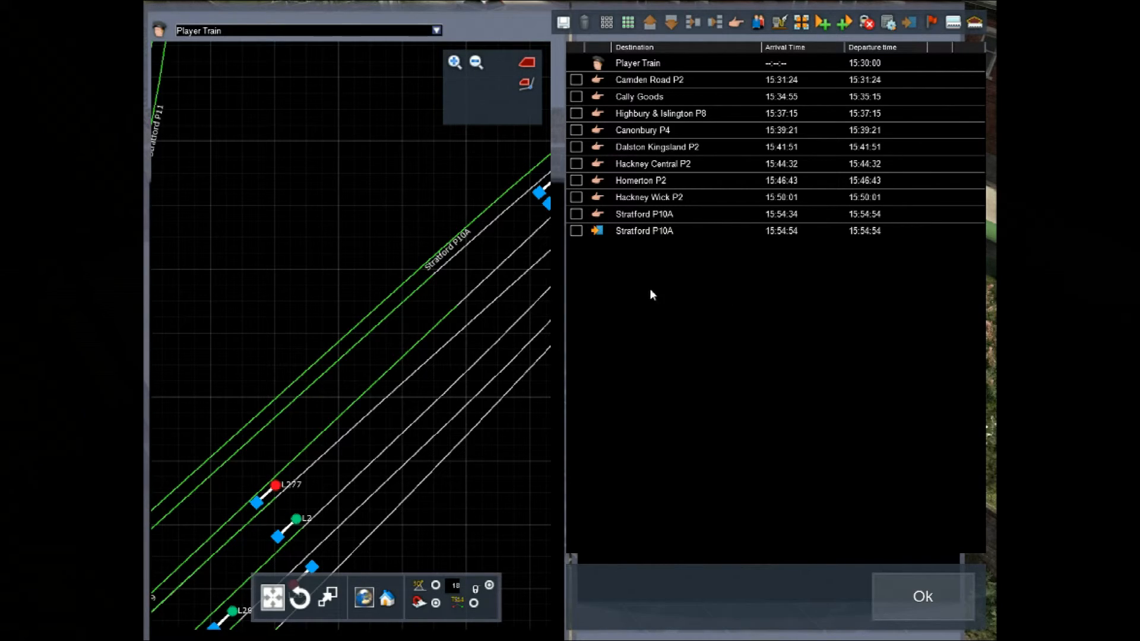
# Step: Look back along the Player Train's route on the timetable map, and accept the timetable to return to the world editor
pyautogui.scroll(-8, 270, 326)
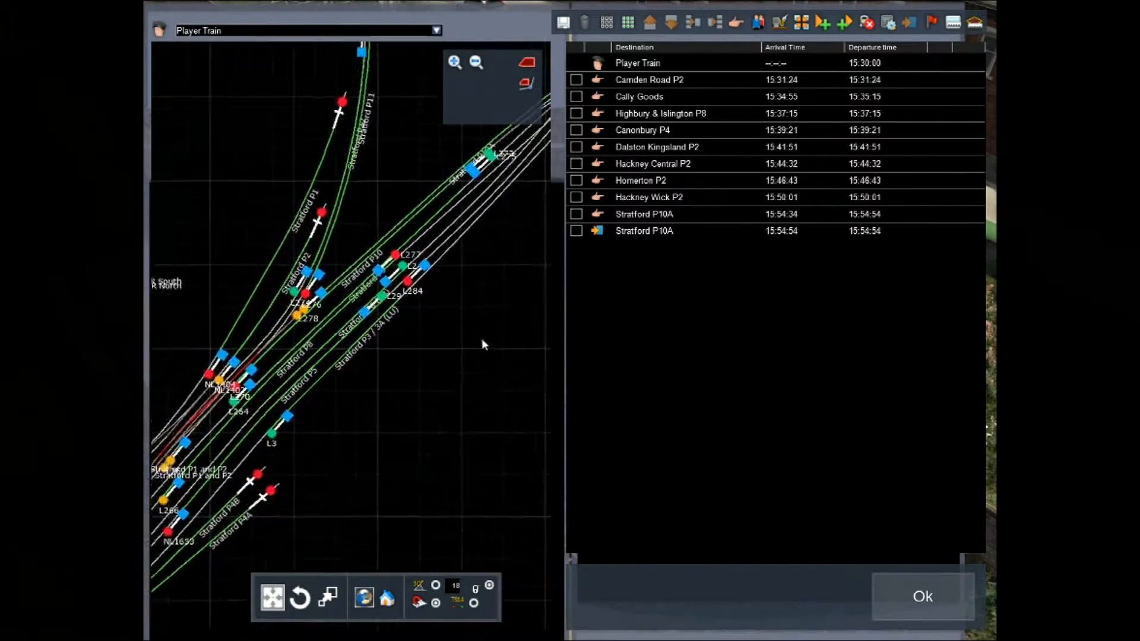
pyautogui.scroll(-2, 319, 436)
pyautogui.scroll(10, 333, 444)
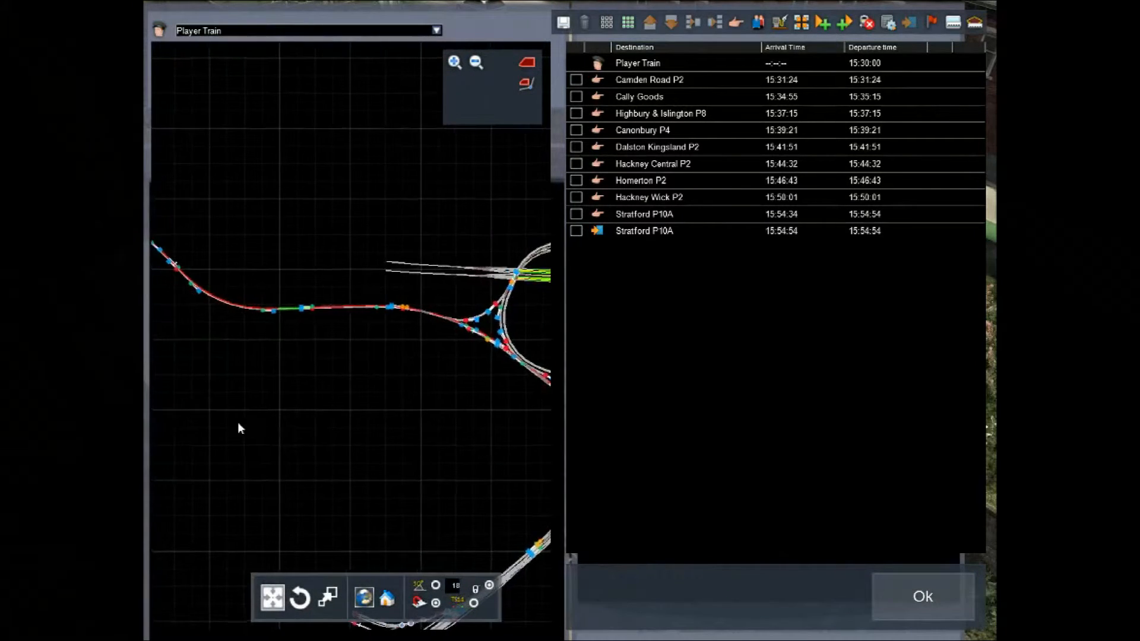
pyautogui.moveTo(224, 407); pyautogui.dragTo(314, 410)
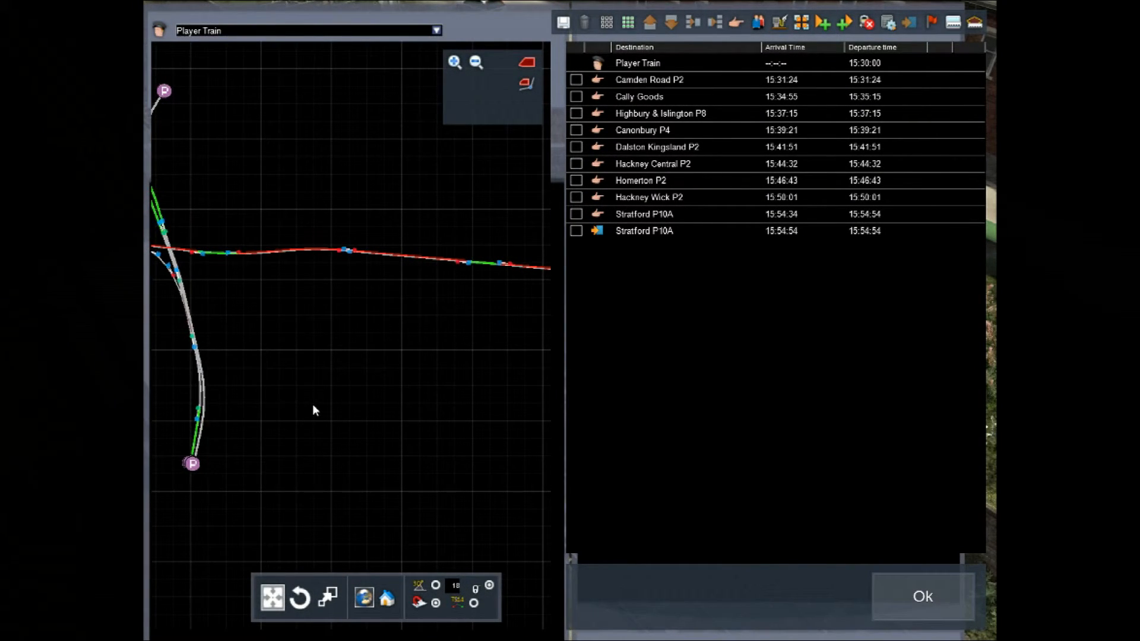
pyautogui.click(905, 609)
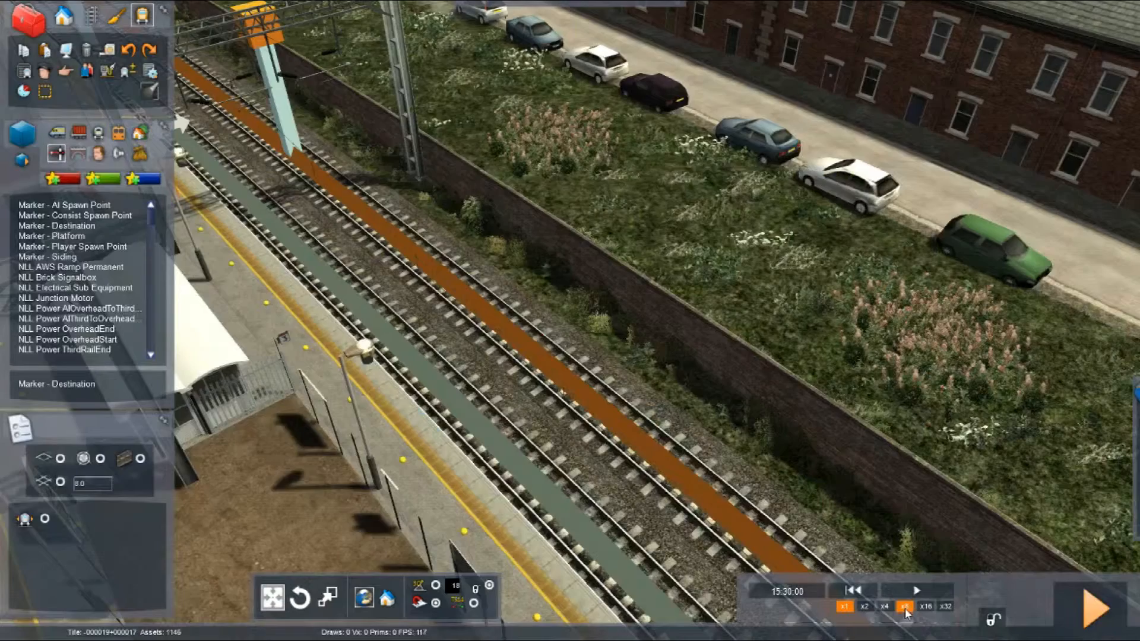
# Step: Follow the line back to the Freightliner container train and examine its locomotive, its wagons and the track ahead
pyautogui.moveTo(905, 608); pyautogui.dragTo(915, 475, button='right')
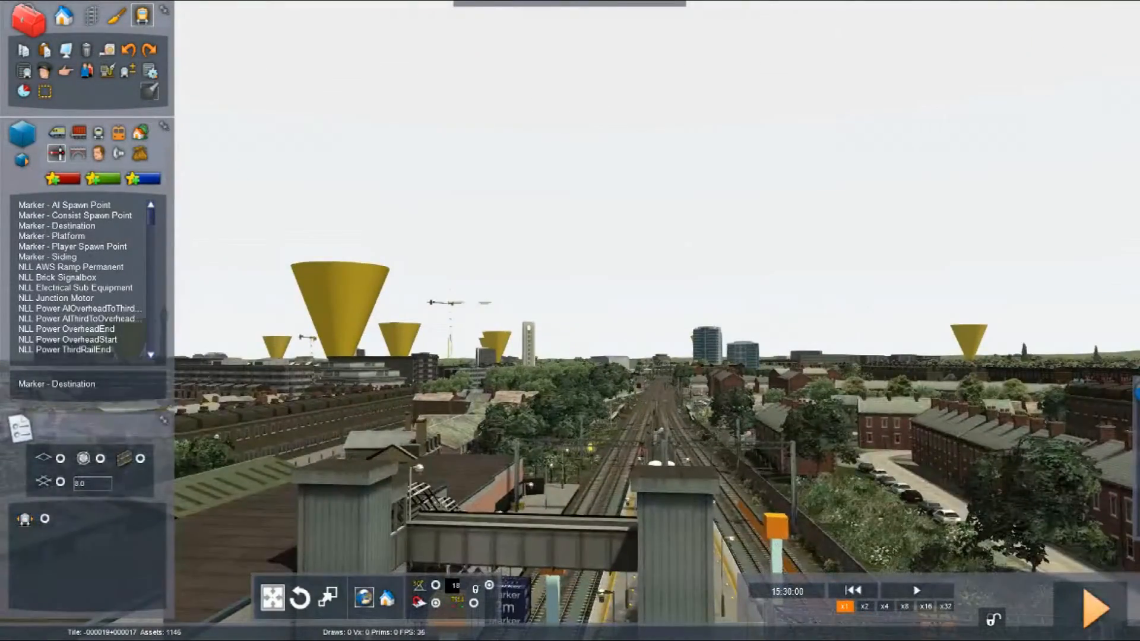
pyautogui.press('Up')
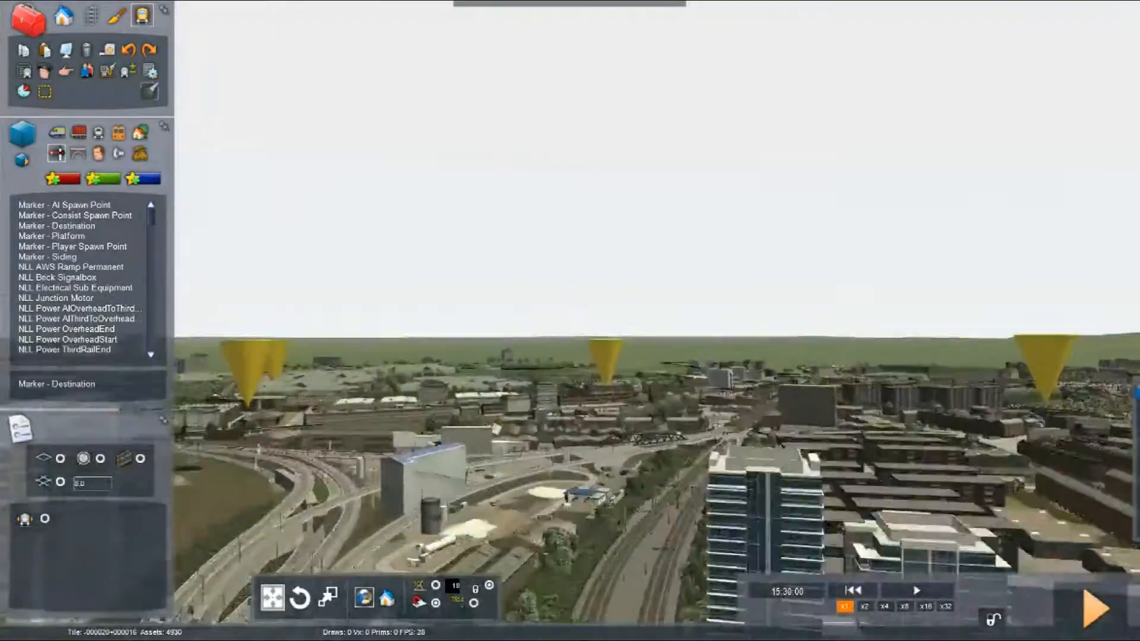
pyautogui.press('Up')
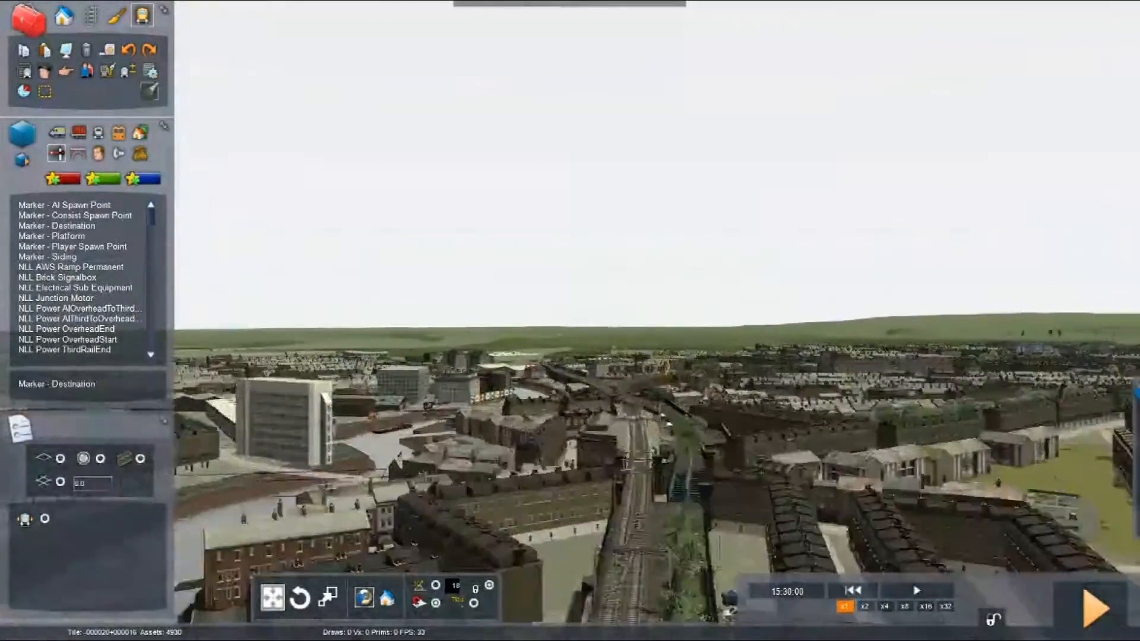
pyautogui.press('Up')
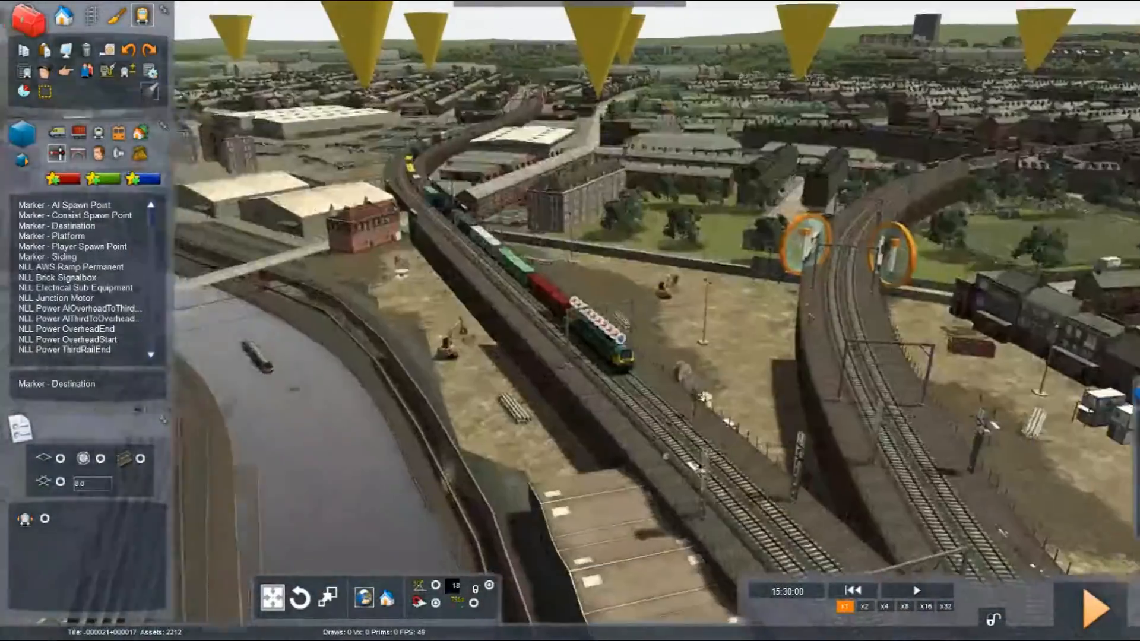
pyautogui.press('Up')
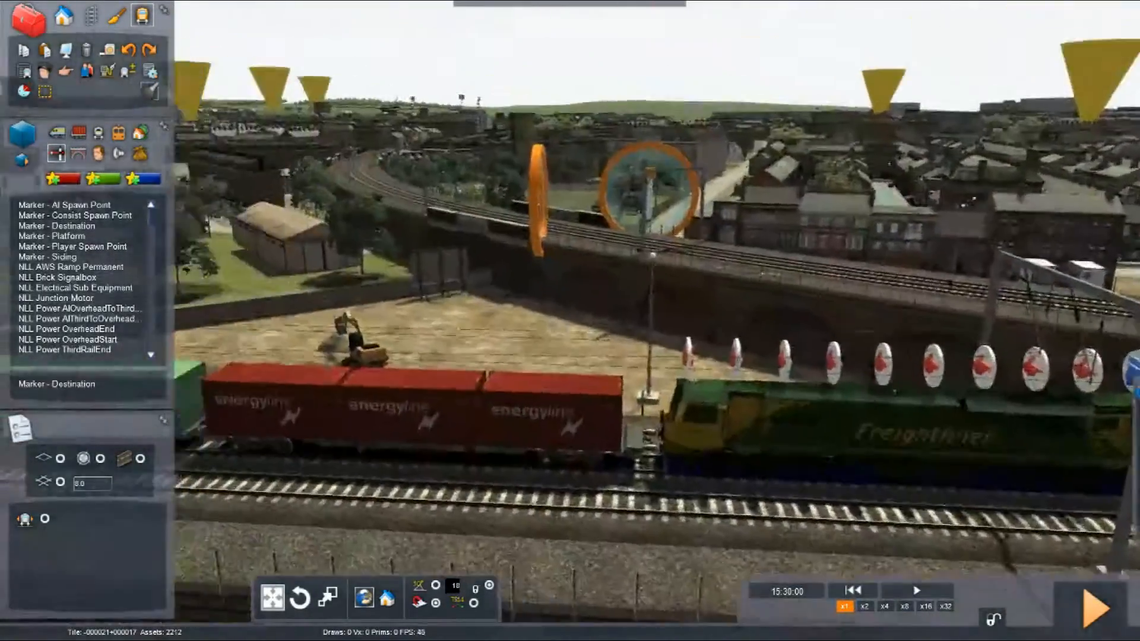
pyautogui.moveTo(510, 398); pyautogui.dragTo(442, 398, button='right')
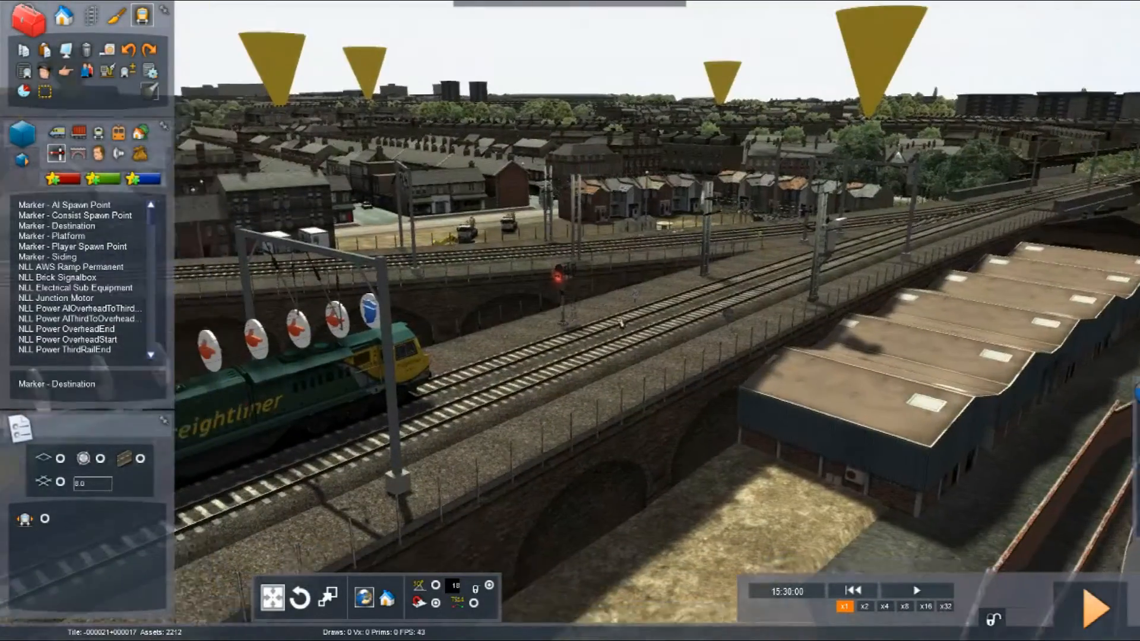
pyautogui.moveTo(620, 322); pyautogui.dragTo(535, 350, button='right')
pyautogui.press('Up')
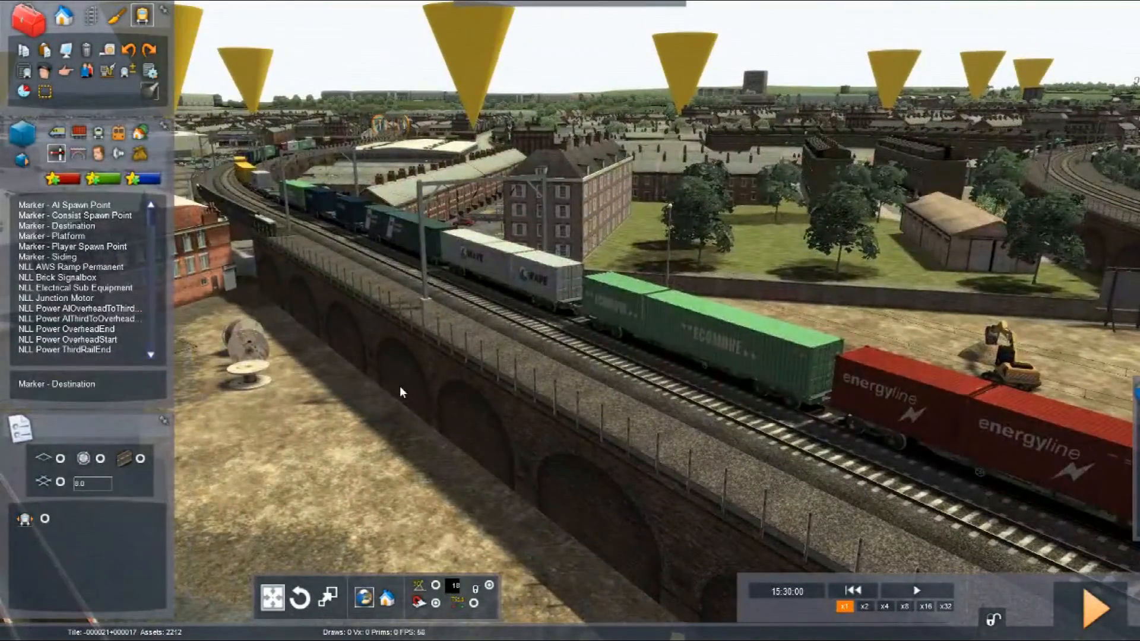